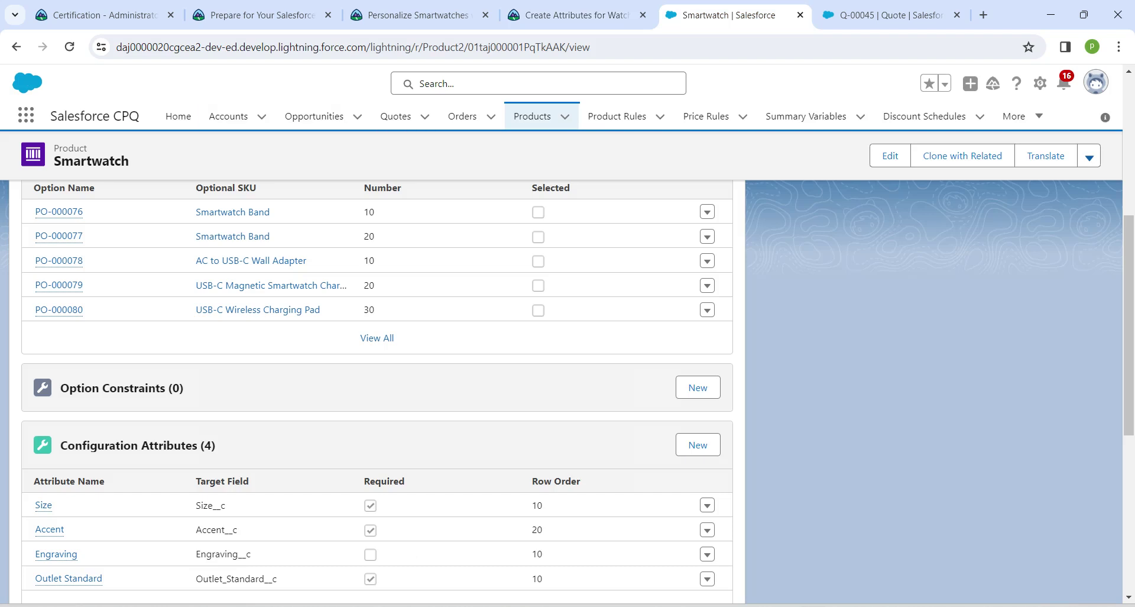
- Open Setup, closing the Smartwatch product and quote browser tabs, and go to the Object Manager
{"action": "left_click", "coordinate": [1040, 83]}
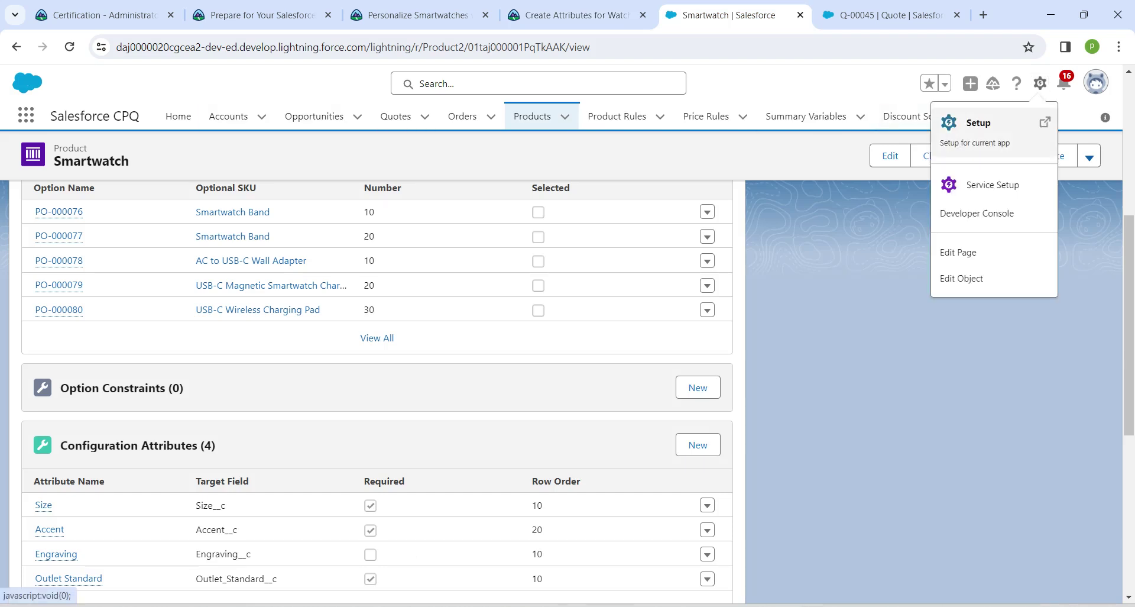
{"action": "left_click", "coordinate": [978, 124]}
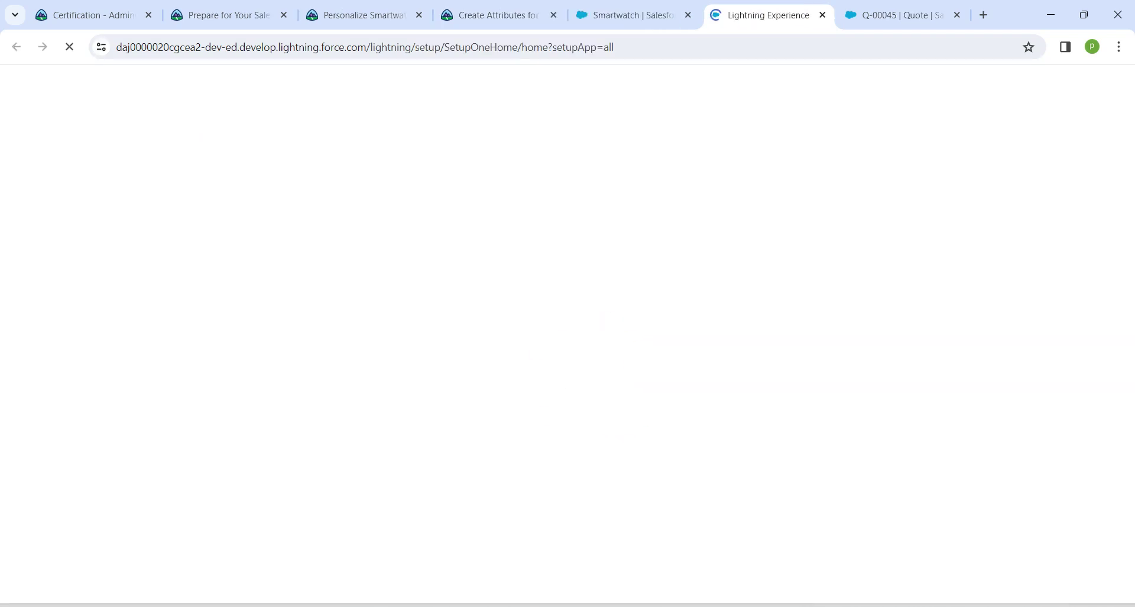
{"action": "left_click", "coordinate": [688, 15]}
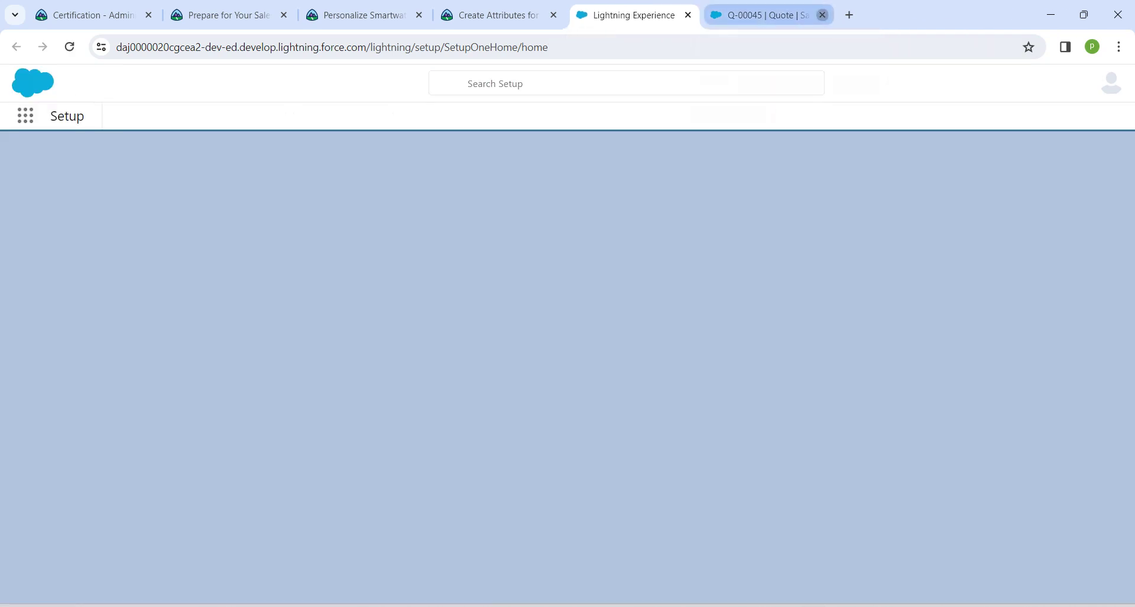
{"action": "left_click", "coordinate": [822, 15]}
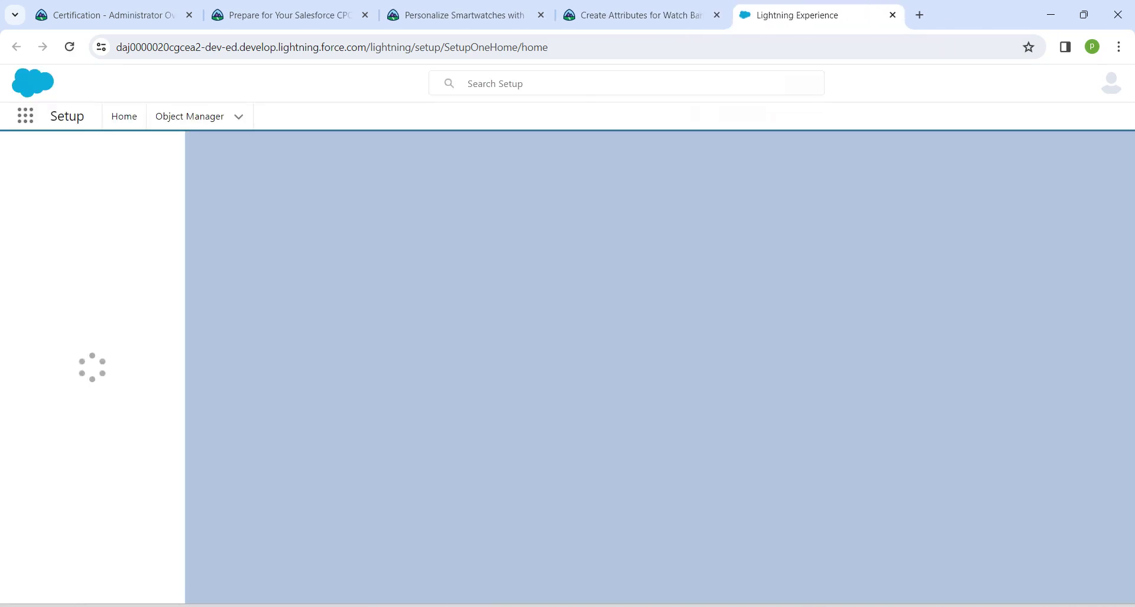
{"action": "left_click", "coordinate": [189, 116]}
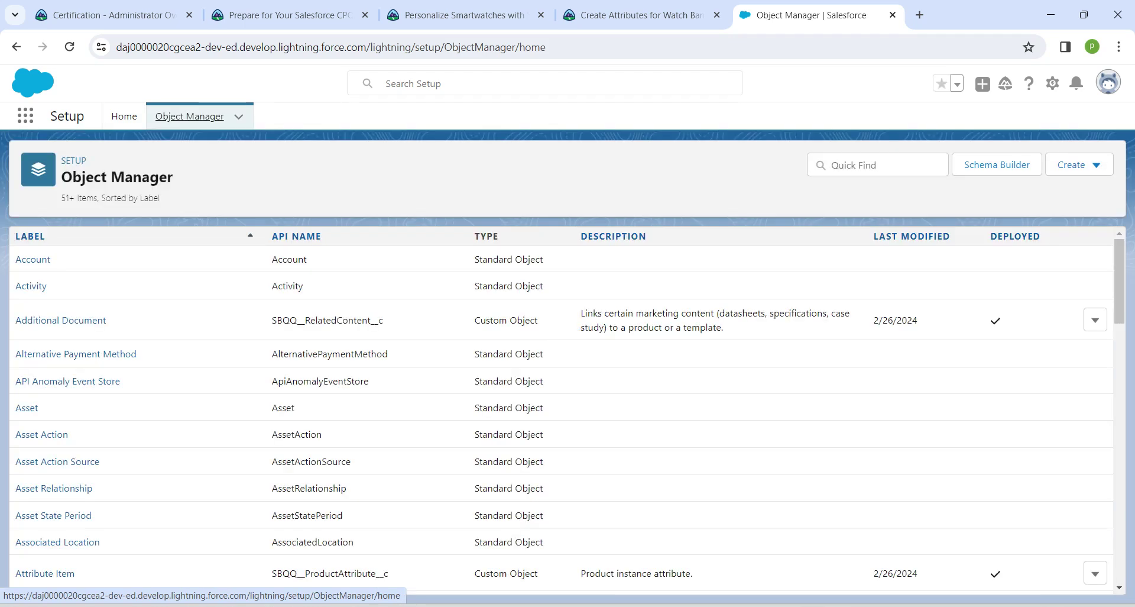
- Search the objects for "product" and open the Fields & Relationships of the Product Option object
{"action": "left_click", "coordinate": [878, 165]}
{"action": "type", "text": "pr"}
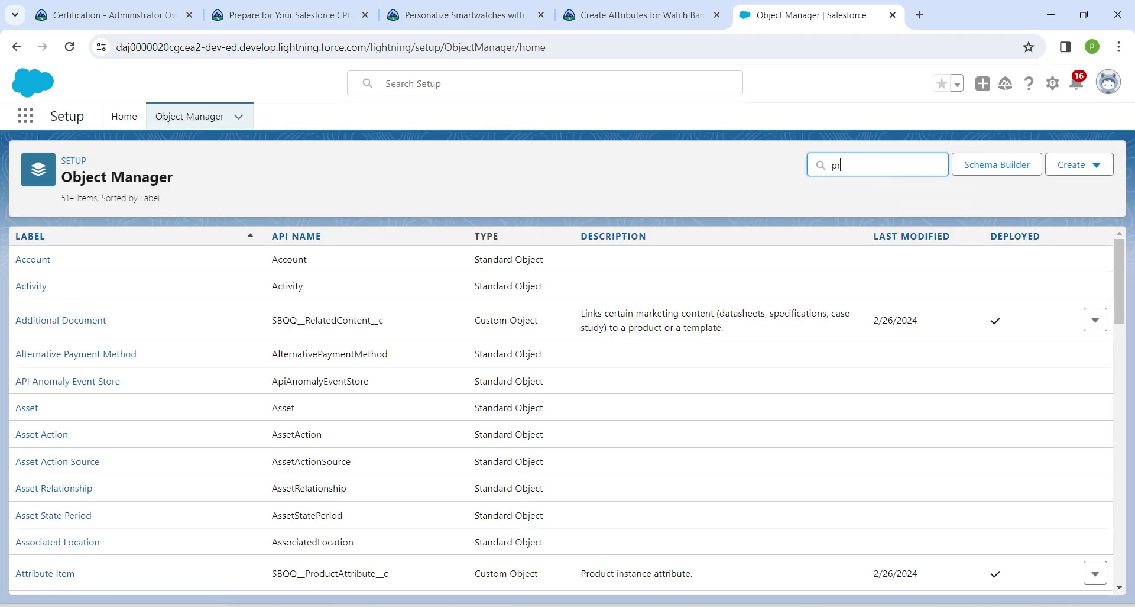
{"action": "type", "text": "oduct"}
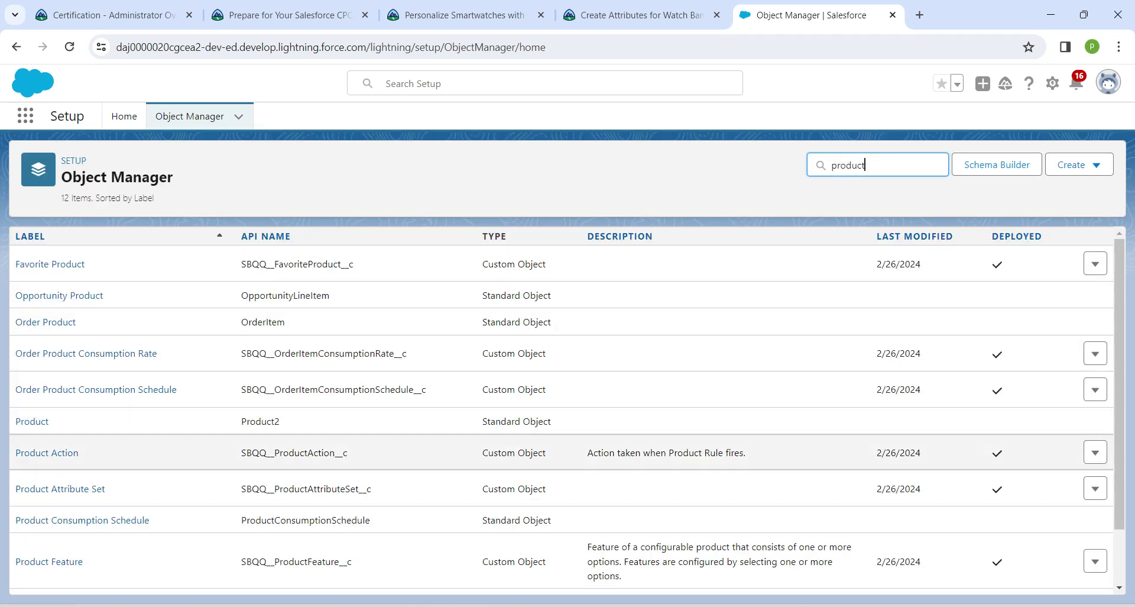
{"action": "scroll", "coordinate": [47, 453], "scroll_direction": "down", "scroll_amount": 1}
{"action": "left_click", "coordinate": [48, 540]}
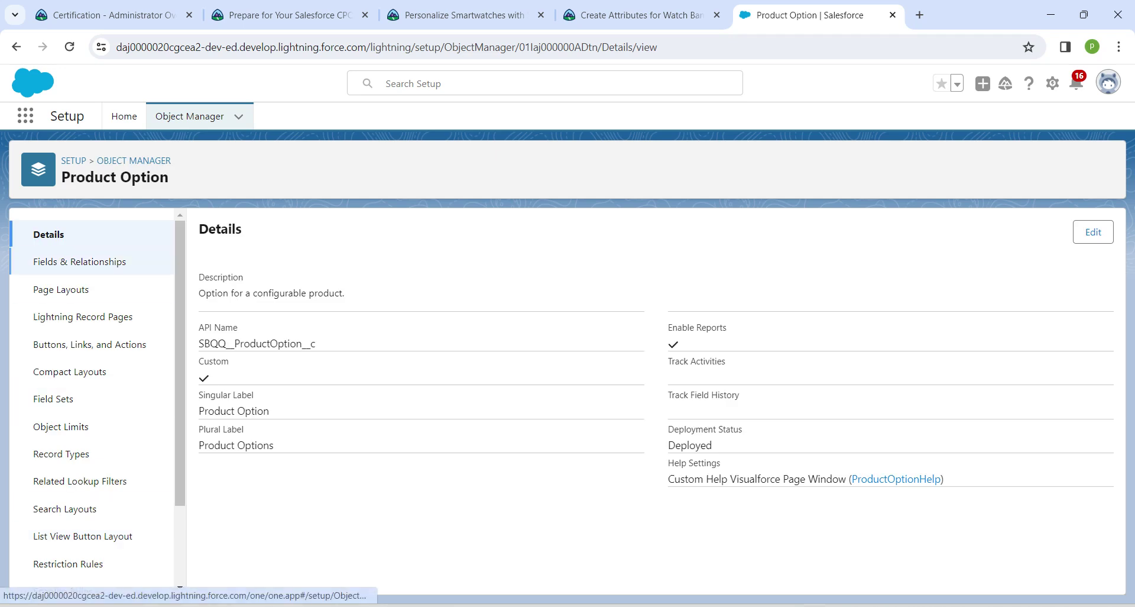
{"action": "left_click", "coordinate": [79, 262]}
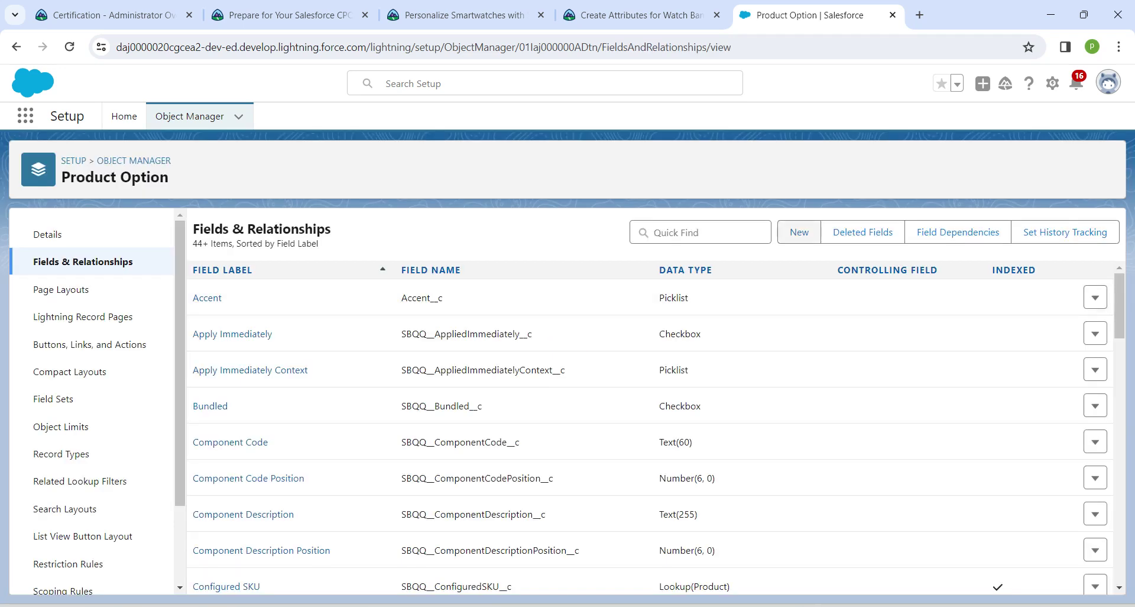
- Start a new custom field on Product Option with Picklist as its data type
{"action": "left_click", "coordinate": [798, 232]}
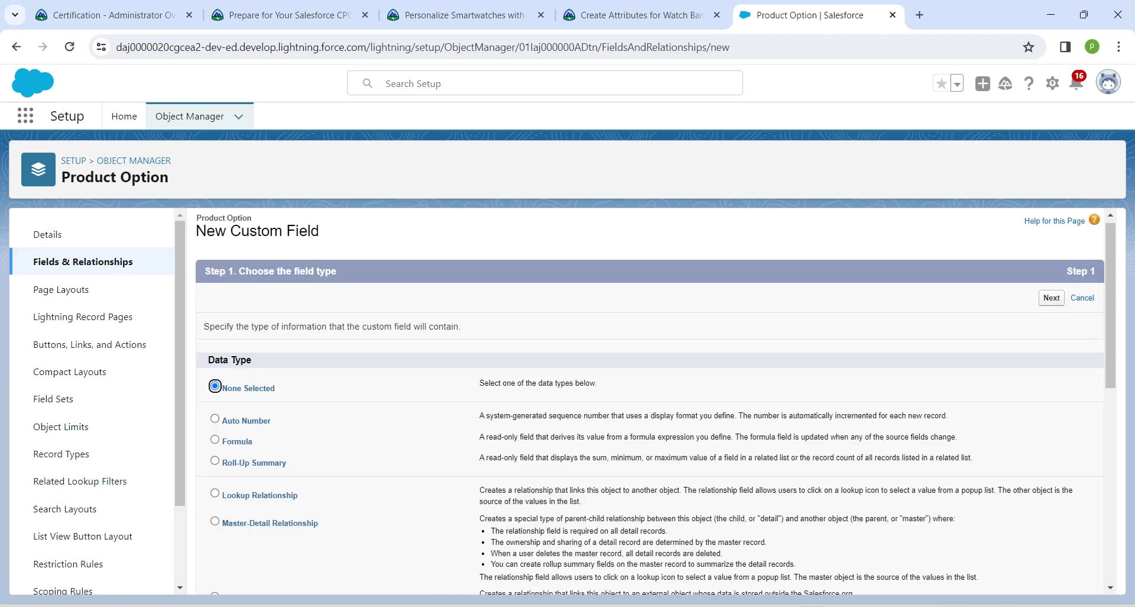
{"action": "scroll", "coordinate": [650, 402], "scroll_direction": "down", "scroll_amount": 7}
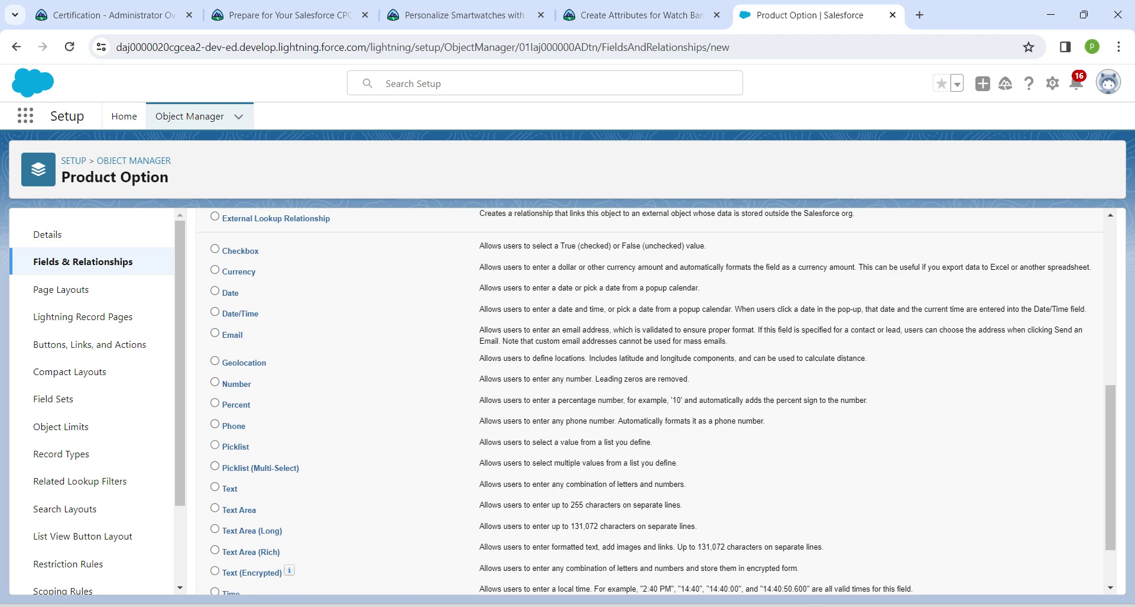
{"action": "left_click", "coordinate": [215, 444]}
{"action": "scroll", "coordinate": [215, 444], "scroll_direction": "down", "scroll_amount": 2}
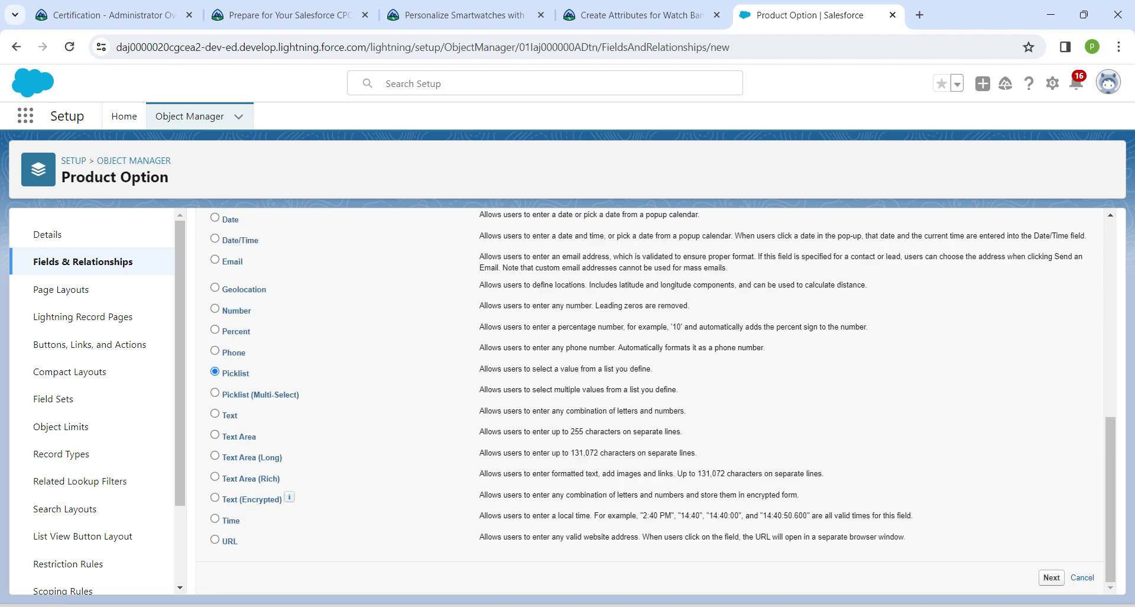
{"action": "left_click", "coordinate": [1051, 577]}
- Copy the label Material from the Trailhead instructions and enter it as the new picklist's field label in Salesforce
{"action": "left_click", "coordinate": [643, 15]}
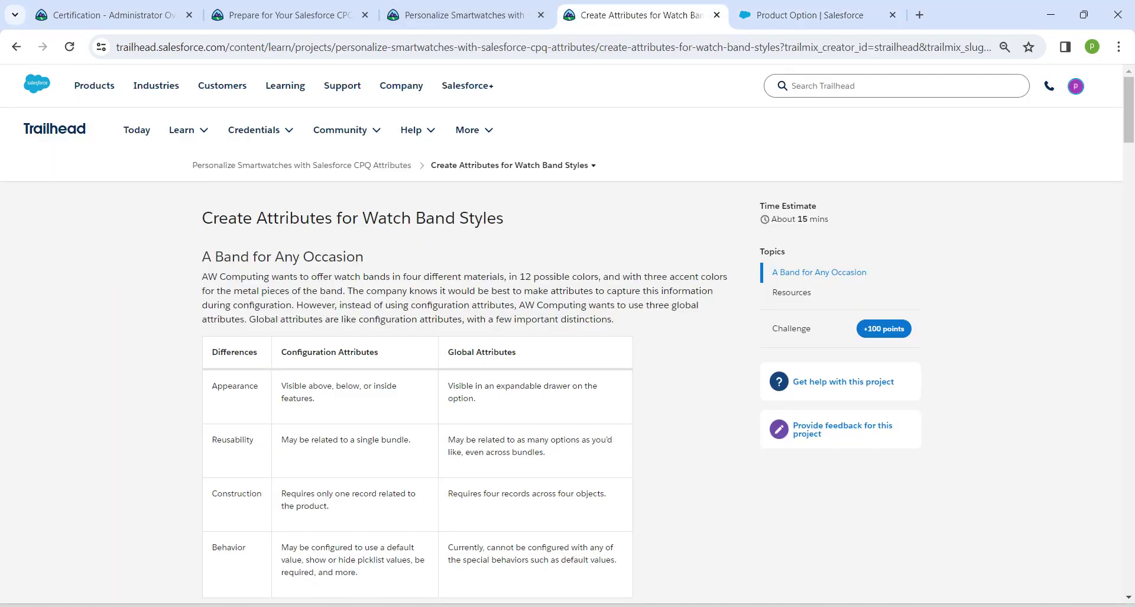
{"action": "scroll", "coordinate": [467, 355], "scroll_direction": "down", "scroll_amount": 10}
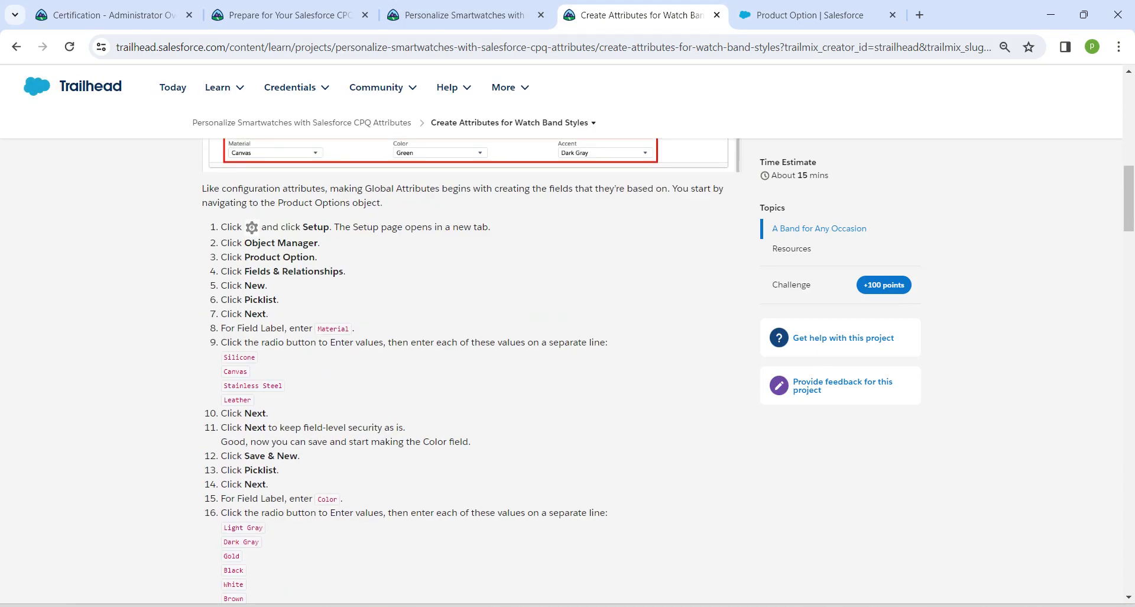
{"action": "left_click_drag", "start_coordinate": [318, 329], "coordinate": [350, 329]}
{"action": "key", "text": "ctrl+c"}
{"action": "left_click", "coordinate": [810, 15]}
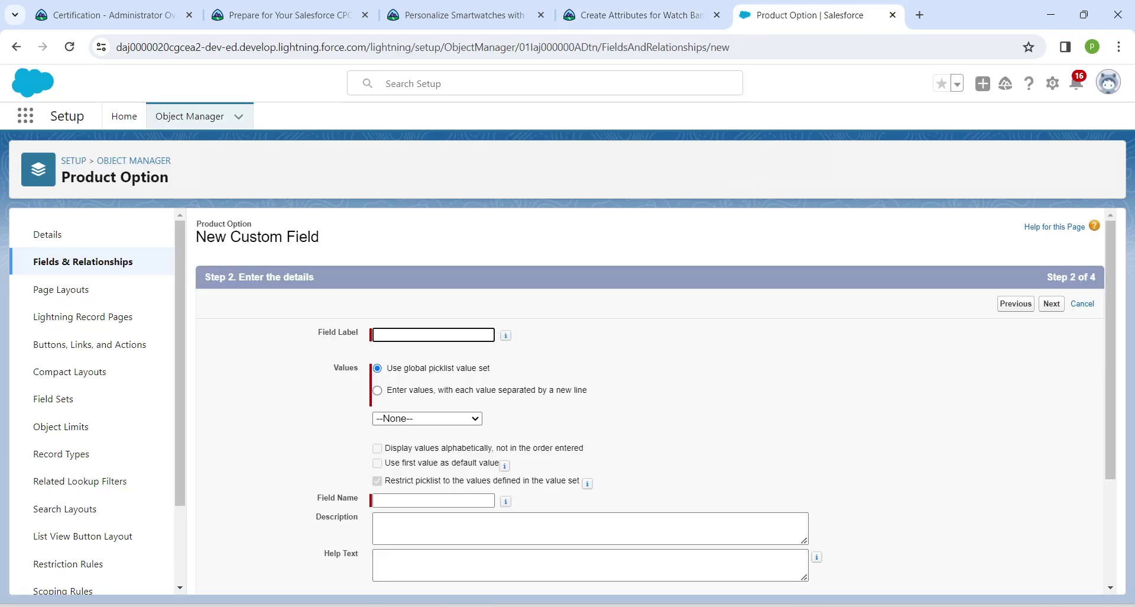
{"action": "key", "text": "ctrl+v"}
- Give the Material field the copied Trailhead values Silicone, Canvas, Stainless Steel and Leather, and save it with the default field-level security
{"action": "left_click", "coordinate": [377, 390]}
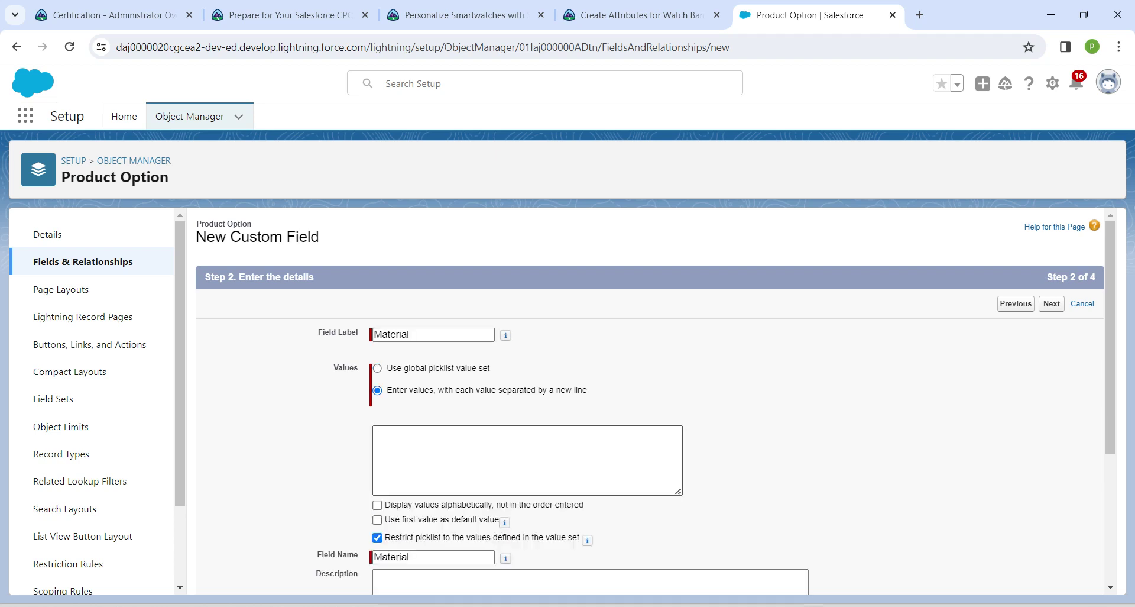
{"action": "left_click", "coordinate": [527, 460]}
{"action": "left_click", "coordinate": [635, 14]}
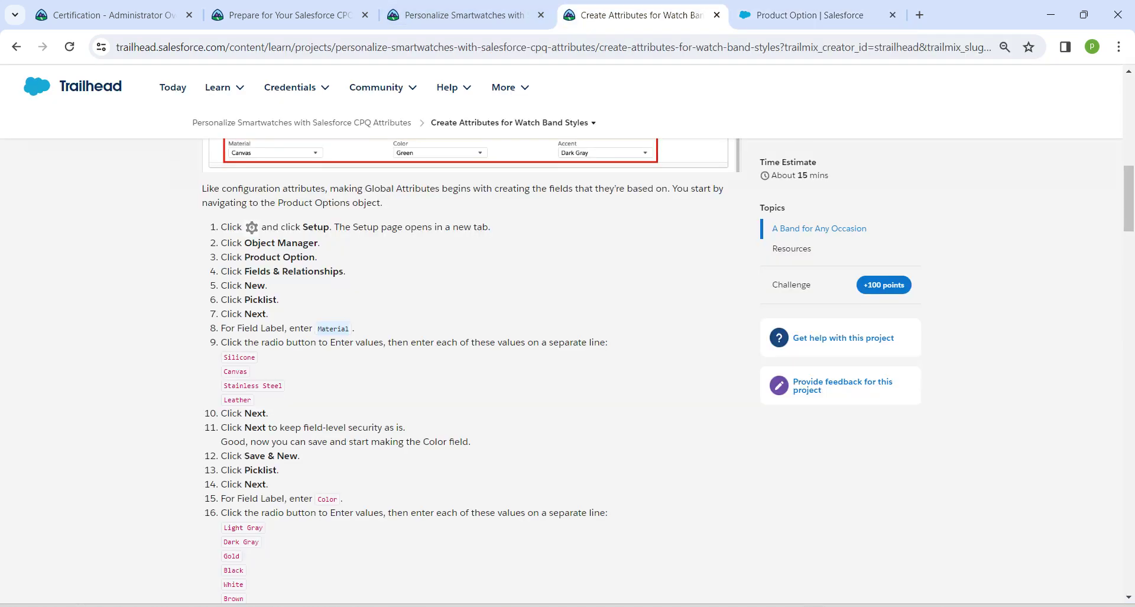
{"action": "left_click_drag", "start_coordinate": [222, 357], "coordinate": [253, 400]}
{"action": "key", "text": "ctrl+c"}
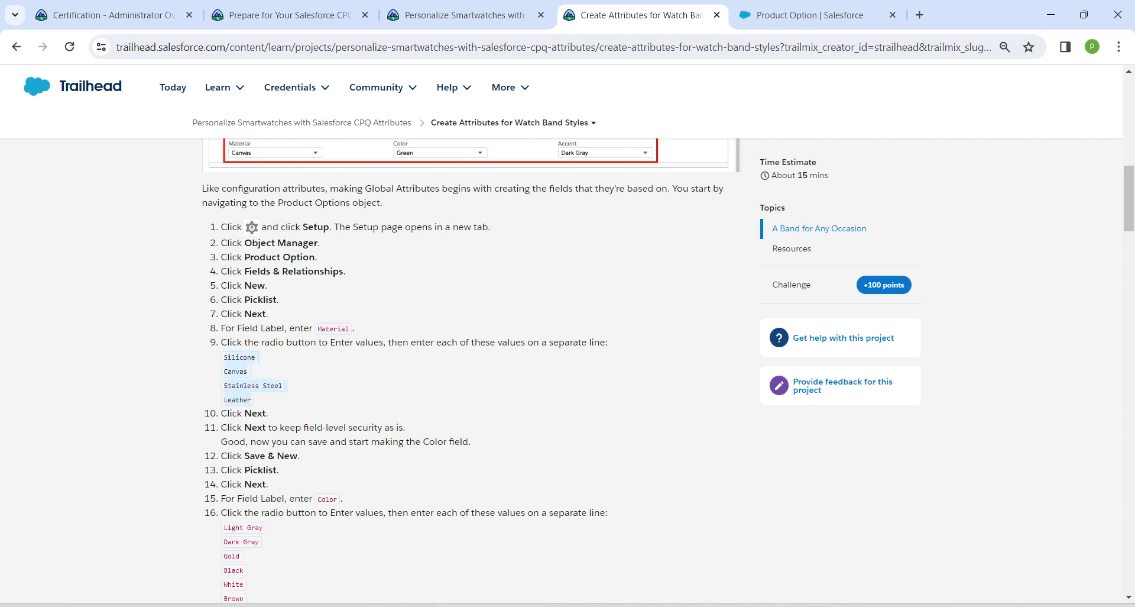
{"action": "left_click", "coordinate": [816, 15]}
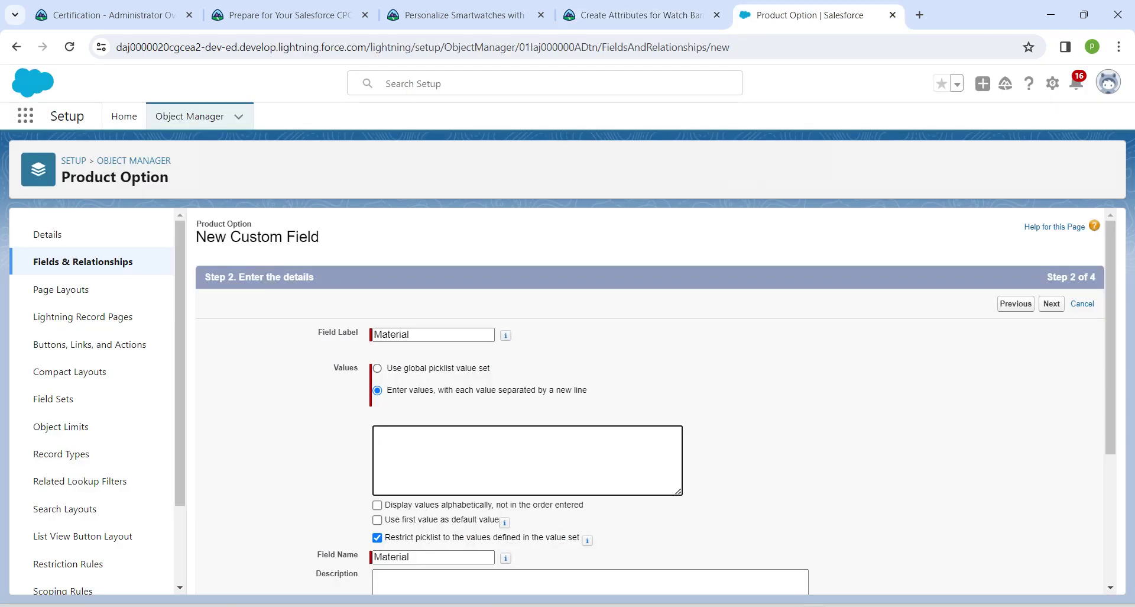
{"action": "key", "text": "ctrl+v"}
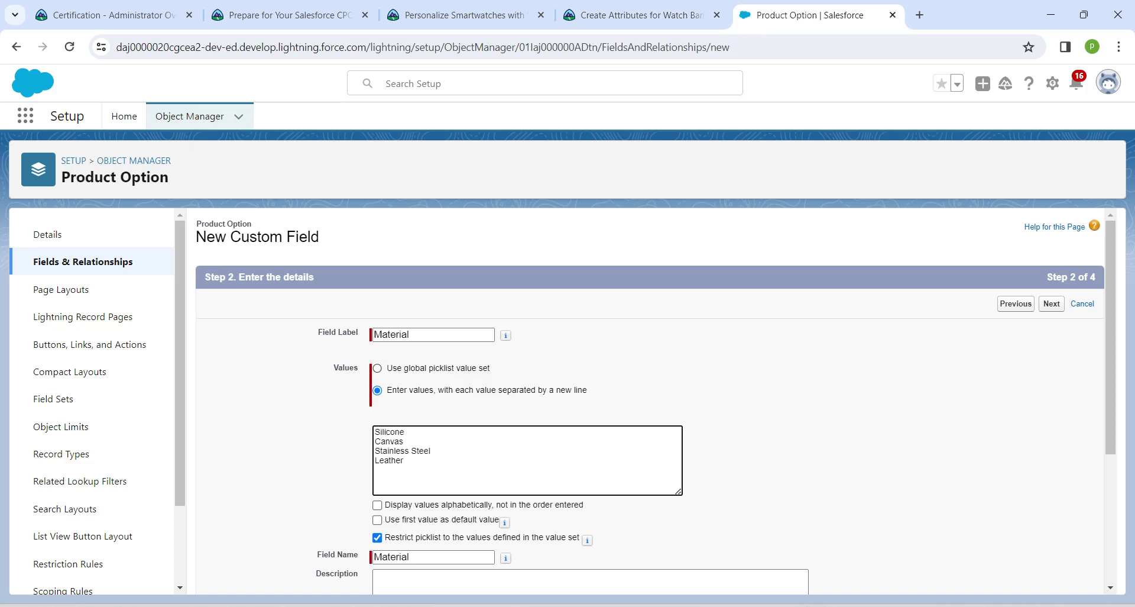
{"action": "left_click", "coordinate": [781, 437]}
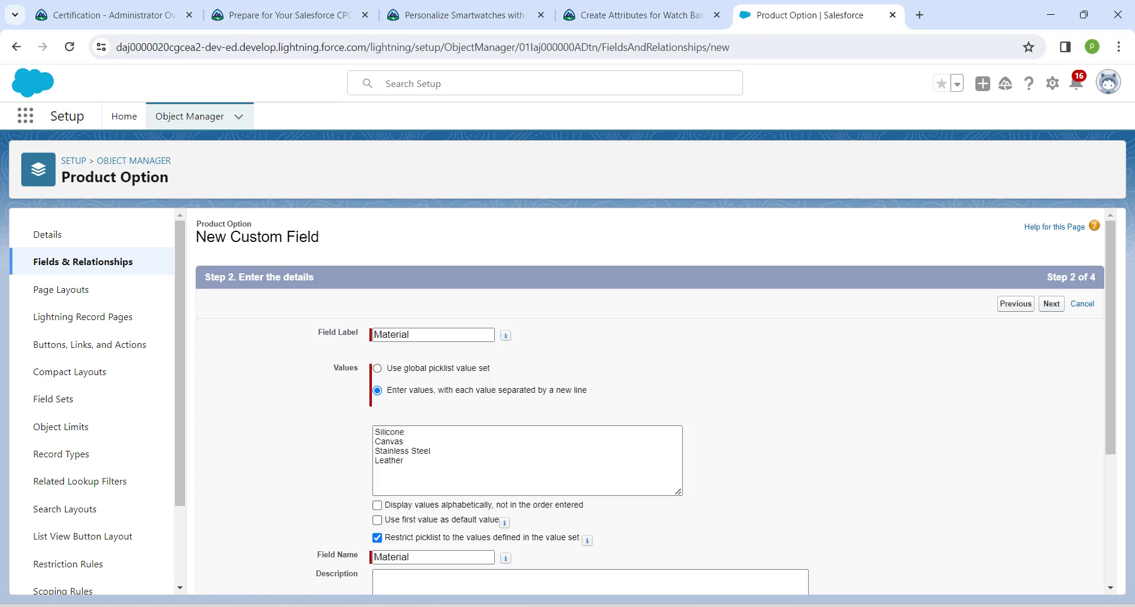
{"action": "left_click", "coordinate": [1052, 303]}
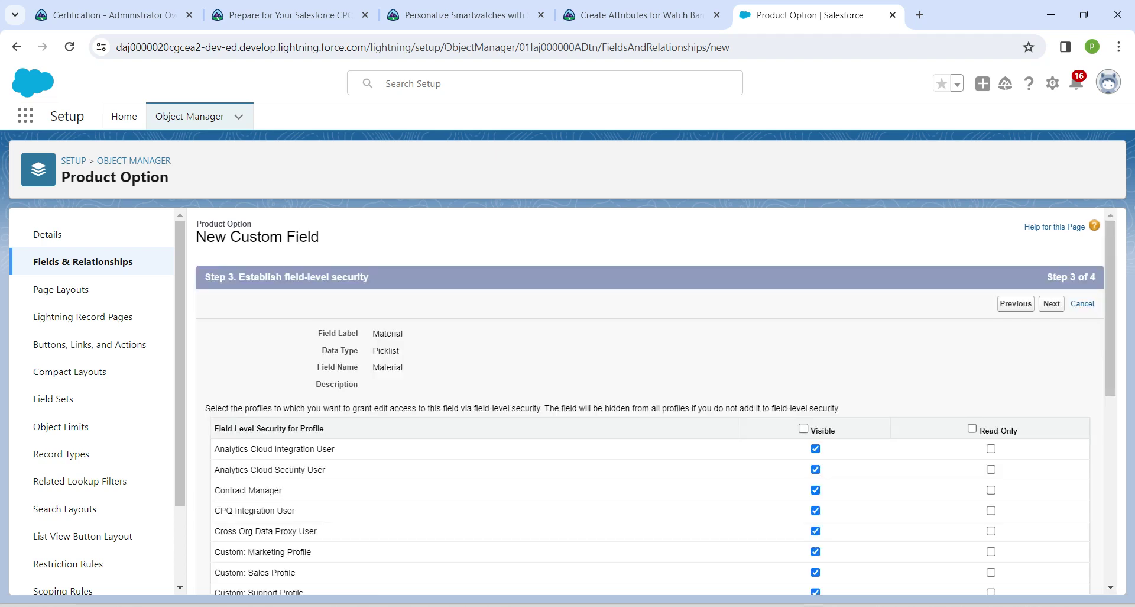
{"action": "left_click", "coordinate": [1052, 303]}
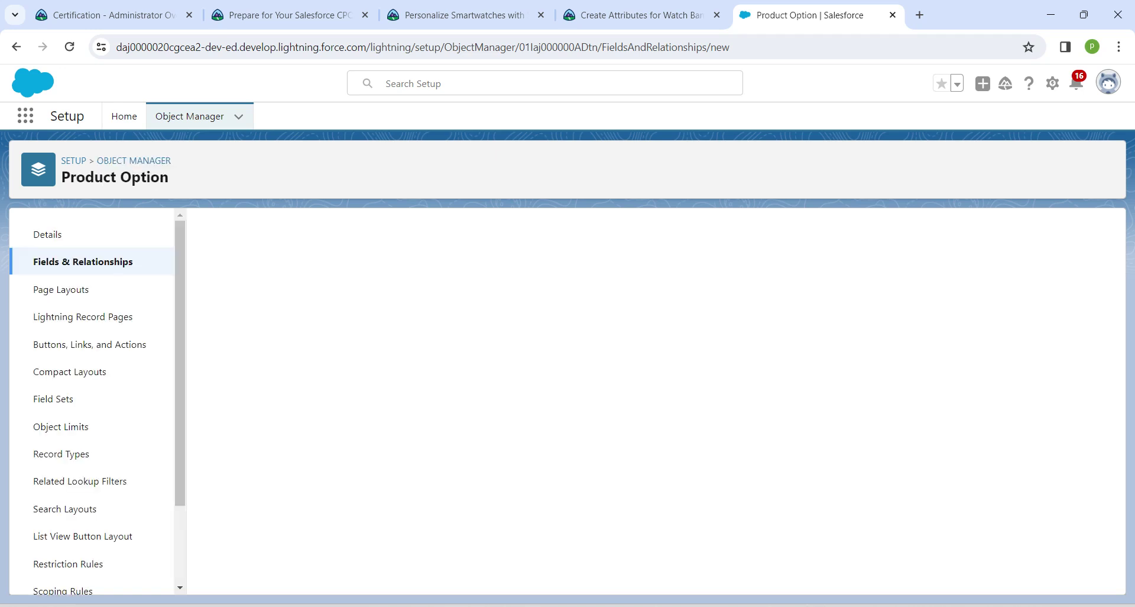
- Choose Picklist as the data type of the second new custom field and continue to its details
{"action": "scroll", "coordinate": [413, 399], "scroll_direction": "down", "scroll_amount": 4}
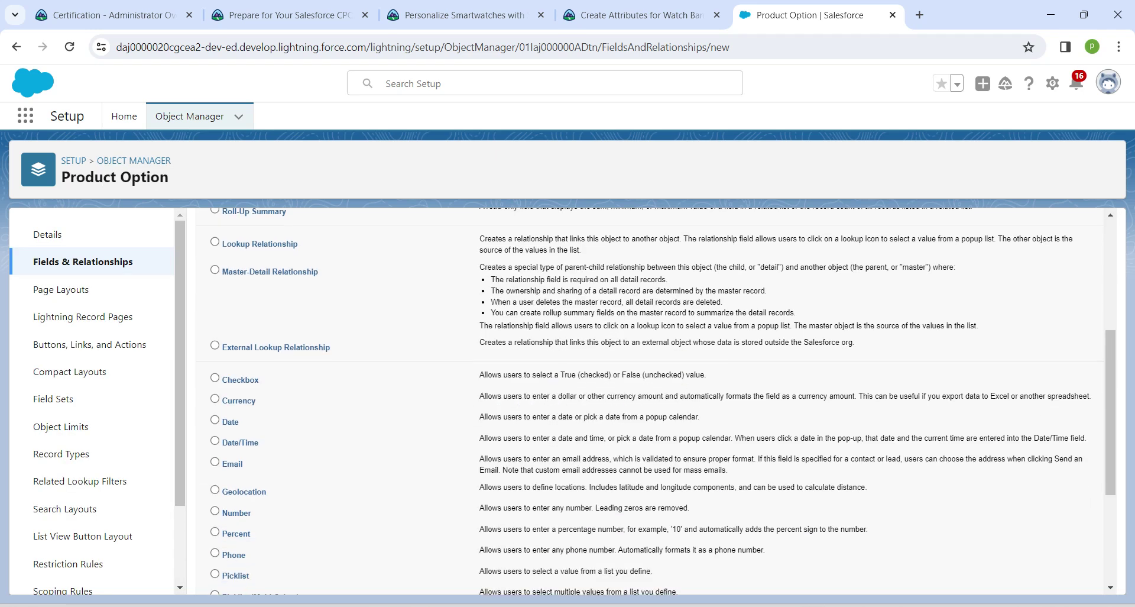
{"action": "left_click", "coordinate": [214, 574]}
{"action": "scroll", "coordinate": [650, 399], "scroll_direction": "down", "scroll_amount": 3}
{"action": "left_click", "coordinate": [1052, 577]}
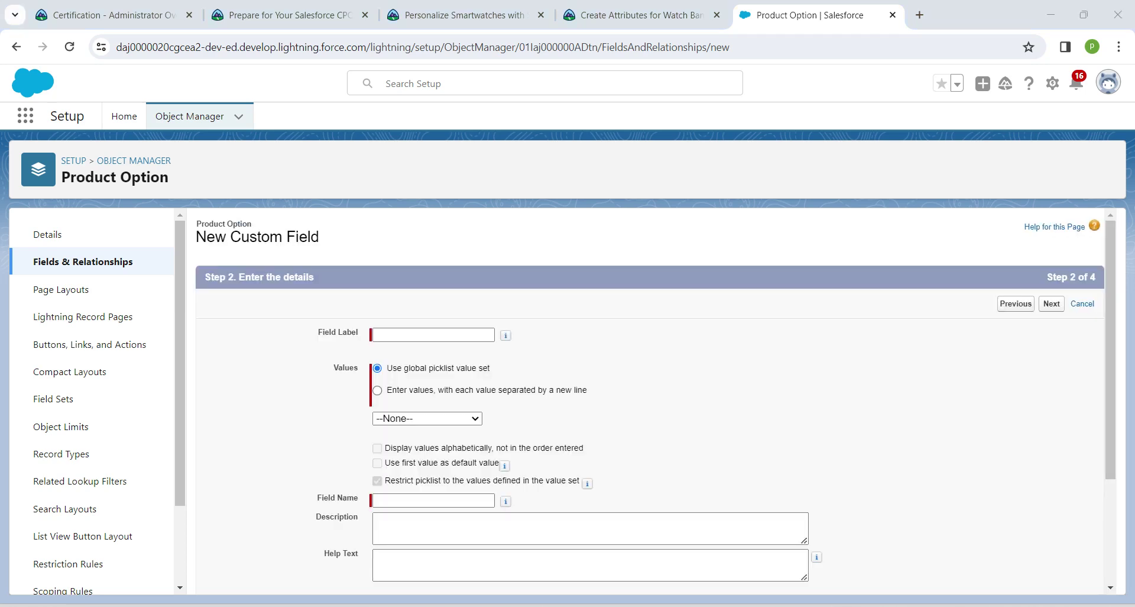
- Copy the label Color from the Trailhead instructions and enter it as the second picklist's field label in Salesforce
{"action": "left_click", "coordinate": [433, 335]}
{"action": "left_click", "coordinate": [635, 15]}
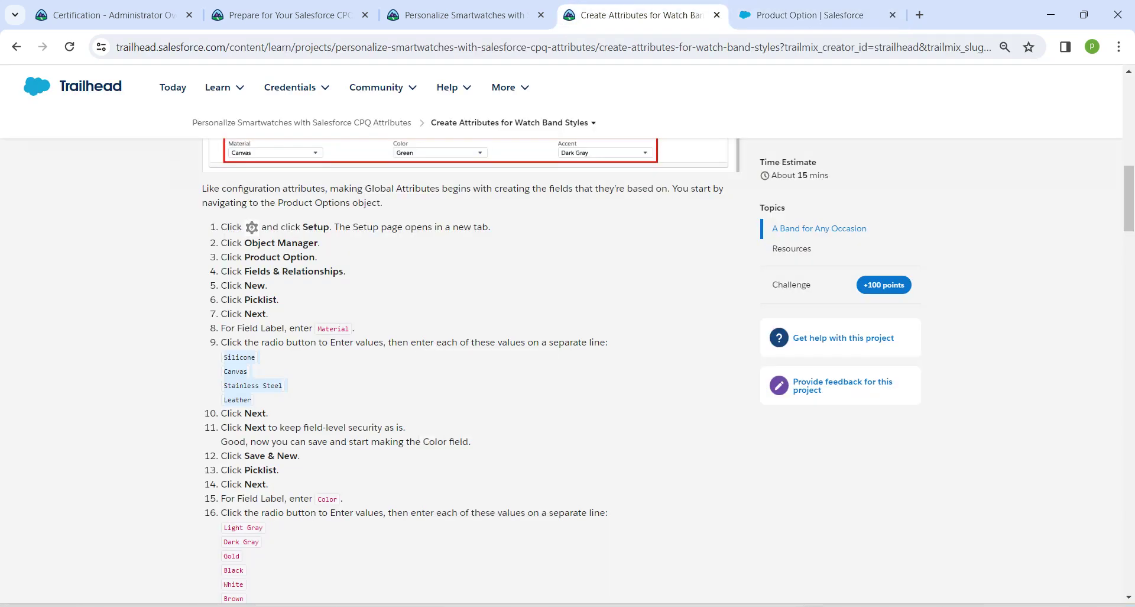
{"action": "scroll", "coordinate": [468, 369], "scroll_direction": "down", "scroll_amount": 2}
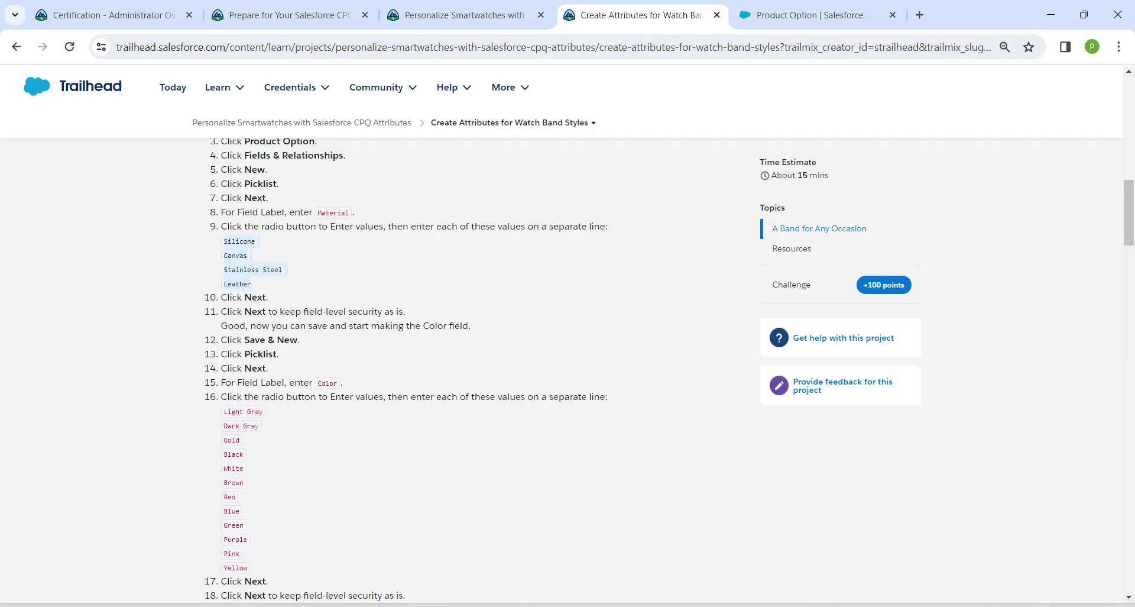
{"action": "left_click_drag", "start_coordinate": [317, 383], "coordinate": [339, 384]}
{"action": "key", "text": "ctrl+c"}
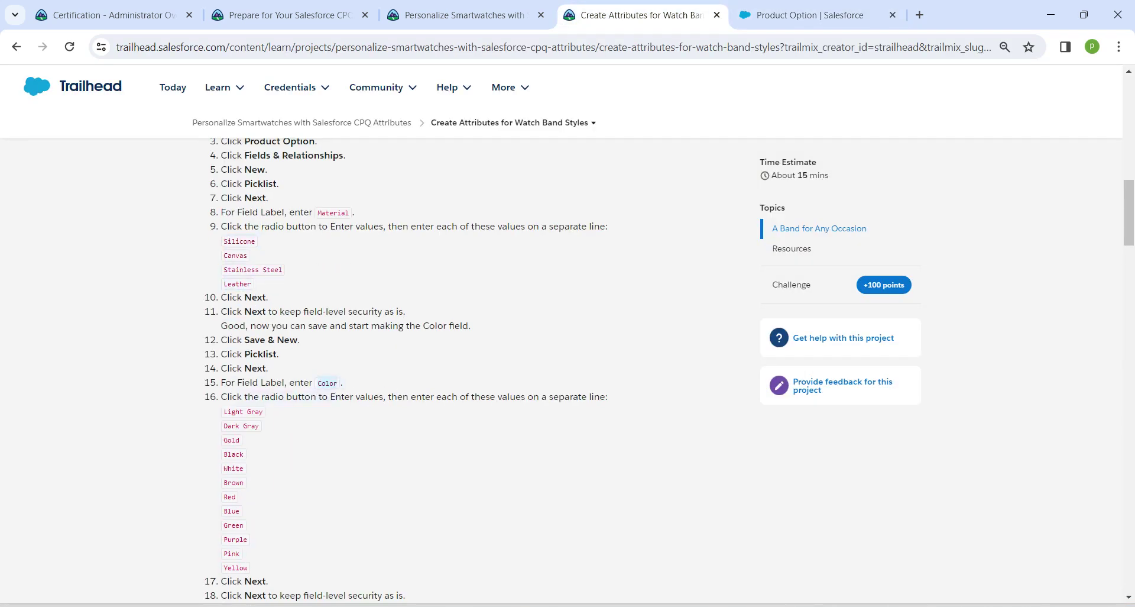
{"action": "left_click", "coordinate": [804, 15]}
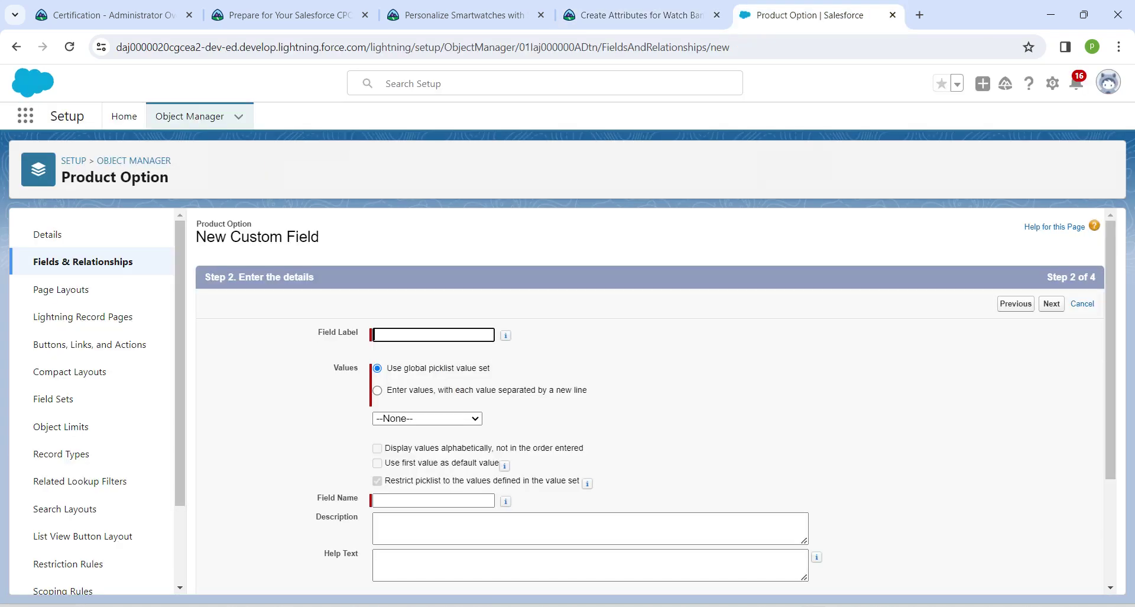
{"action": "key", "text": "ctrl+v"}
- Enter Trailhead's picklist values Light Gray, Dark Gray, Gold, Black, White, Brown, Red, Blue, Green, Purple, Pink and Yellow, keeping the default field-level security
{"action": "left_click", "coordinate": [377, 389]}
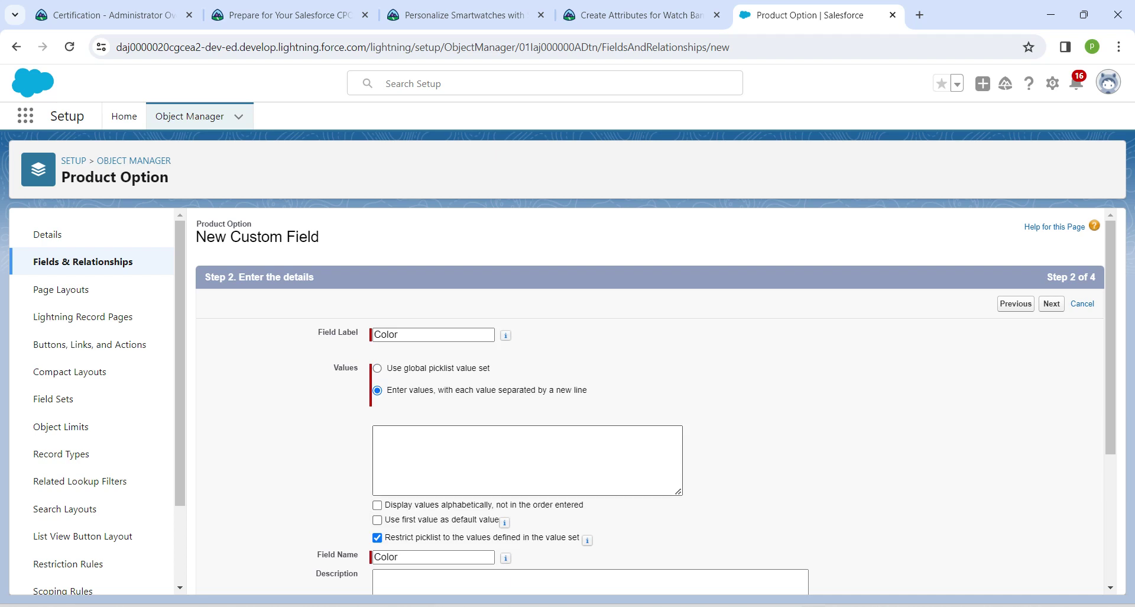
{"action": "left_click", "coordinate": [635, 15]}
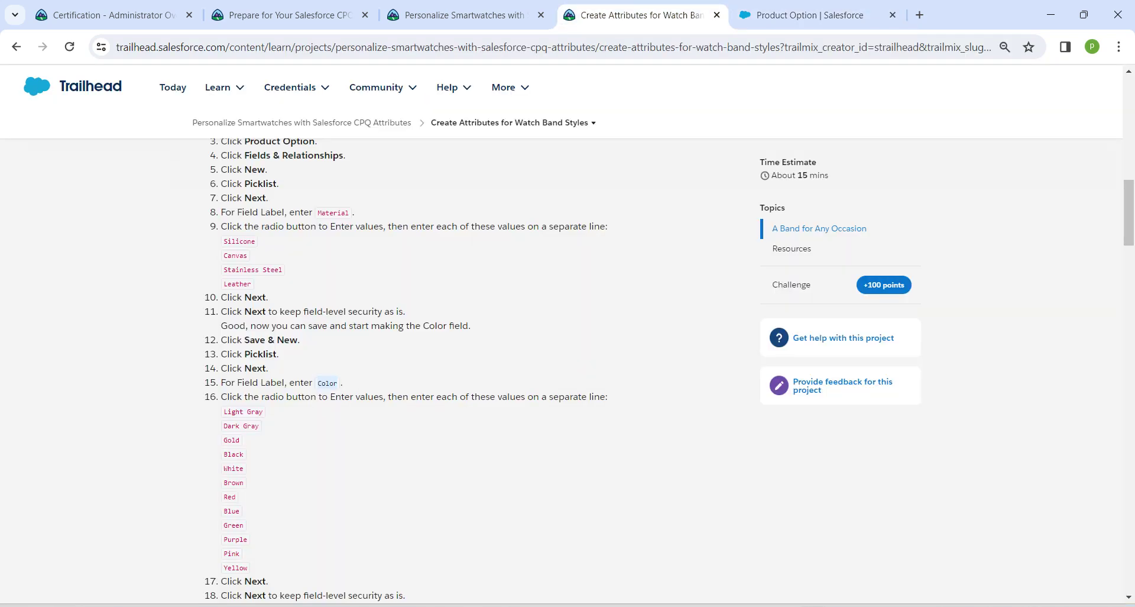
{"action": "mouse_move", "coordinate": [222, 409]}
{"action": "left_mouse_down"}
{"action": "mouse_move", "coordinate": [248, 569]}
{"action": "mouse_move", "coordinate": [225, 525]}
{"action": "mouse_move", "coordinate": [223, 411]}
{"action": "left_mouse_up"}
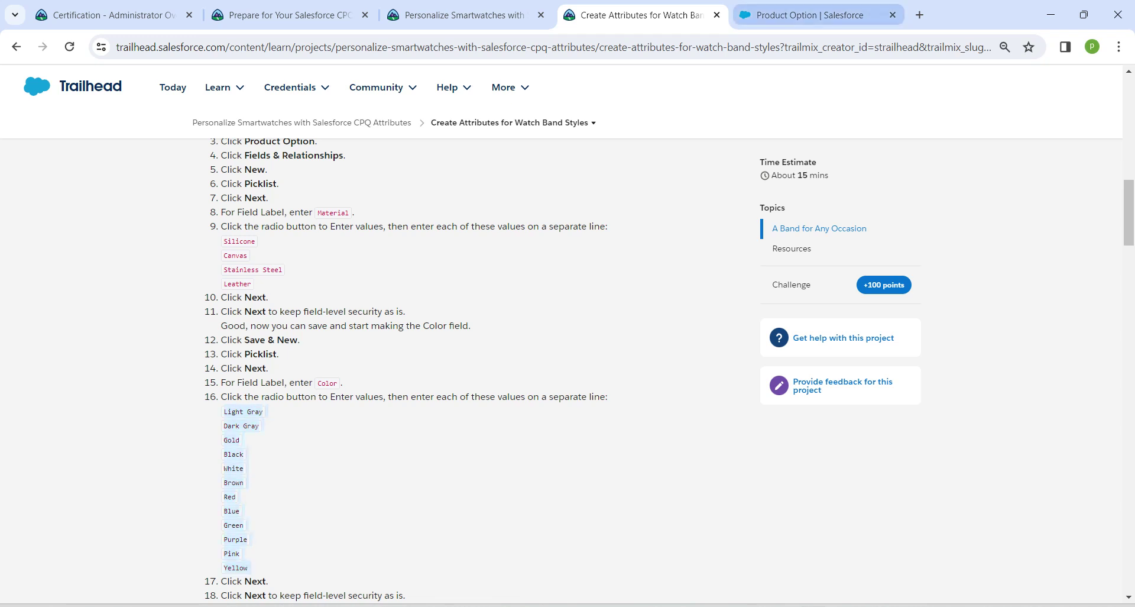
{"action": "left_click", "coordinate": [809, 15]}
{"action": "key", "text": "ctrl+v"}
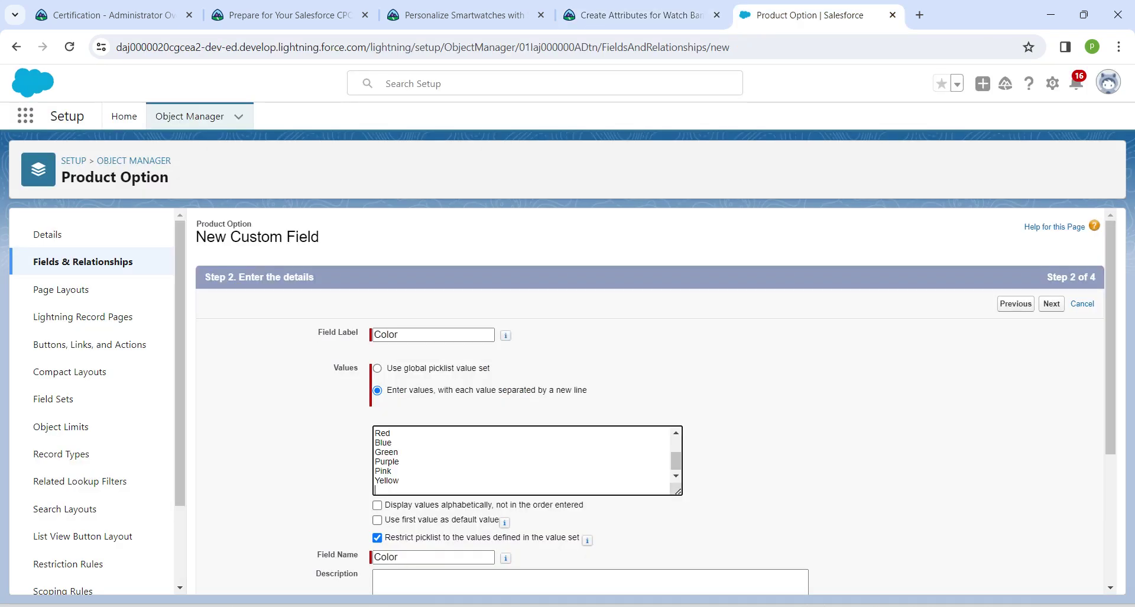
{"action": "left_click", "coordinate": [1051, 304]}
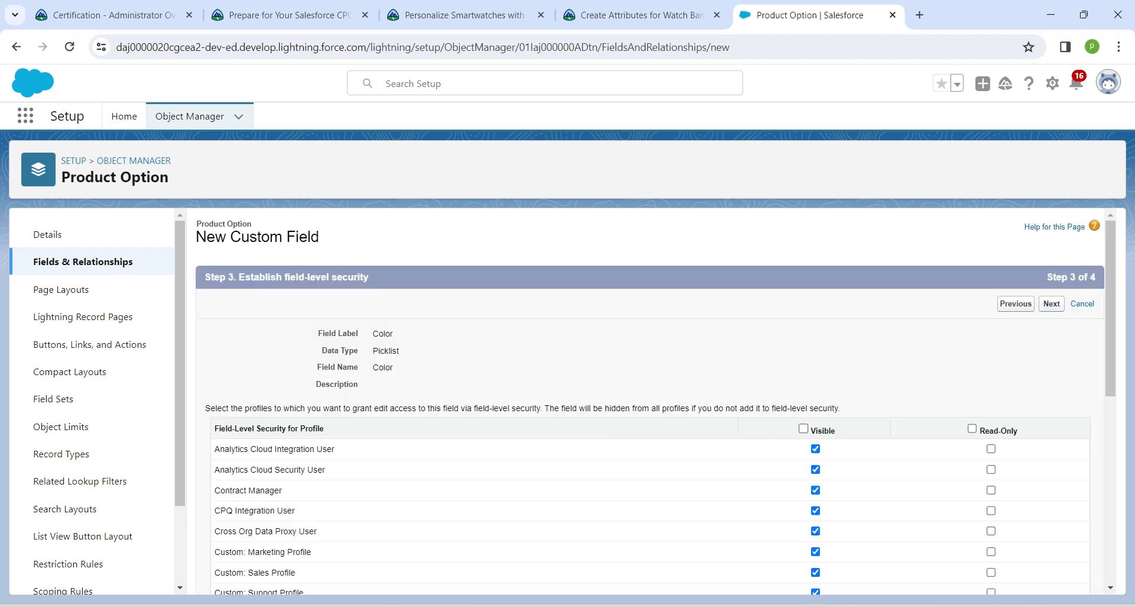
{"action": "left_click", "coordinate": [1051, 303]}
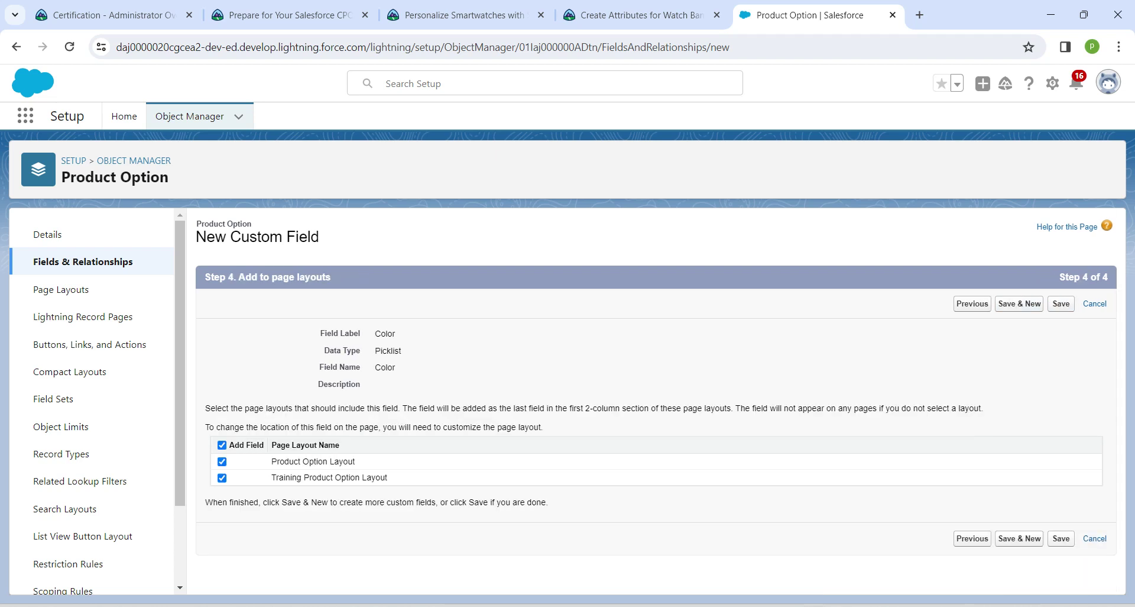
- Save the Color field to both page layouts, then find the Configuration Attribute object with "configu" and open its fields list
{"action": "left_click", "coordinate": [1061, 304]}
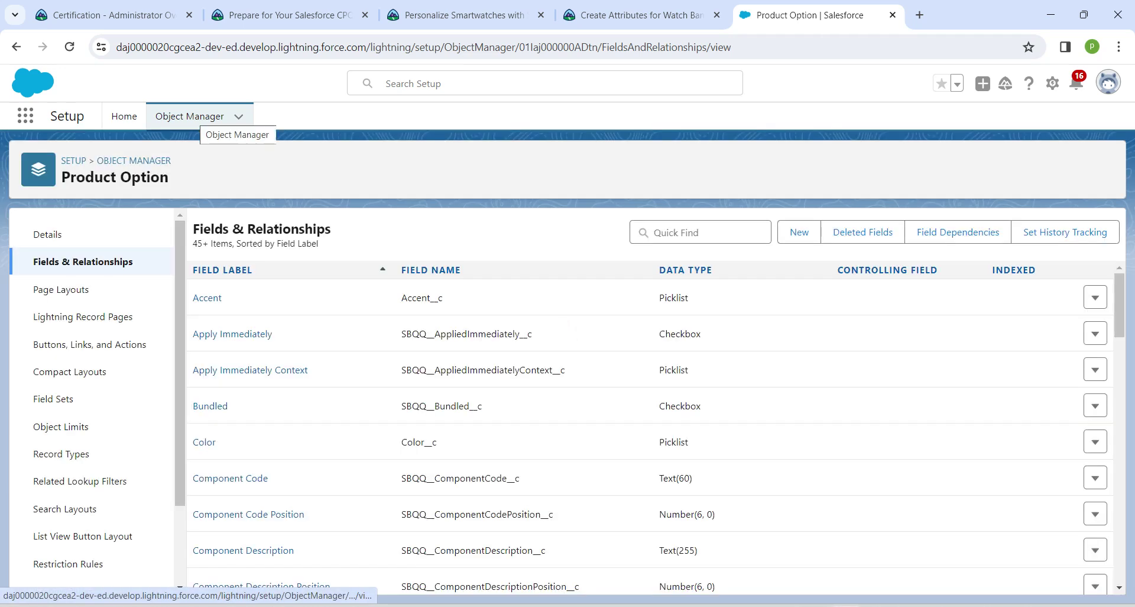
{"action": "left_click", "coordinate": [189, 116]}
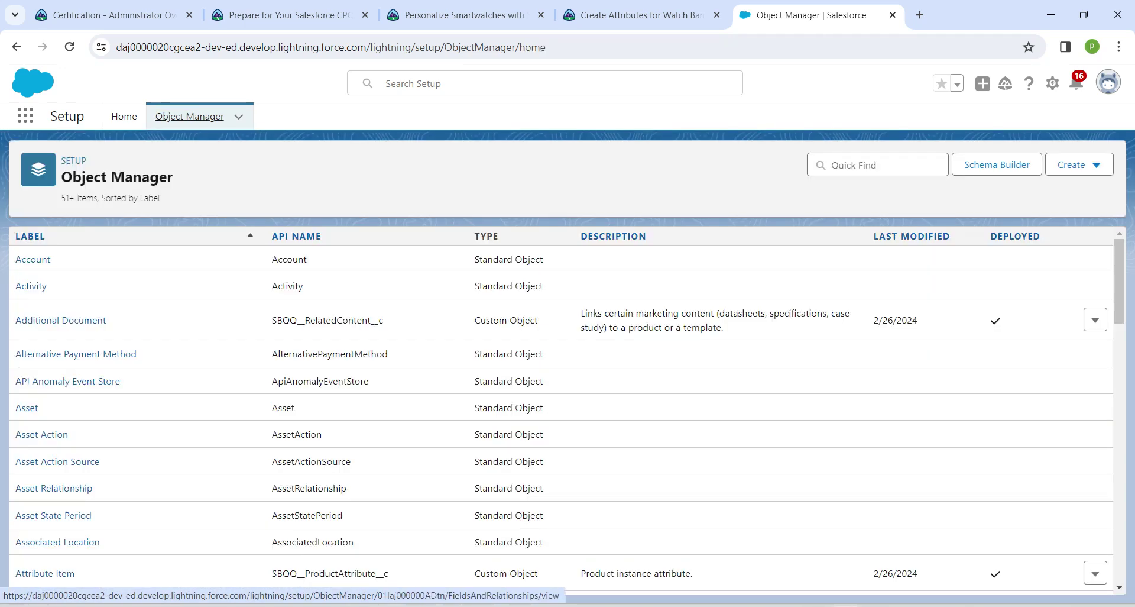
{"action": "left_click", "coordinate": [875, 165]}
{"action": "type", "text": "co"}
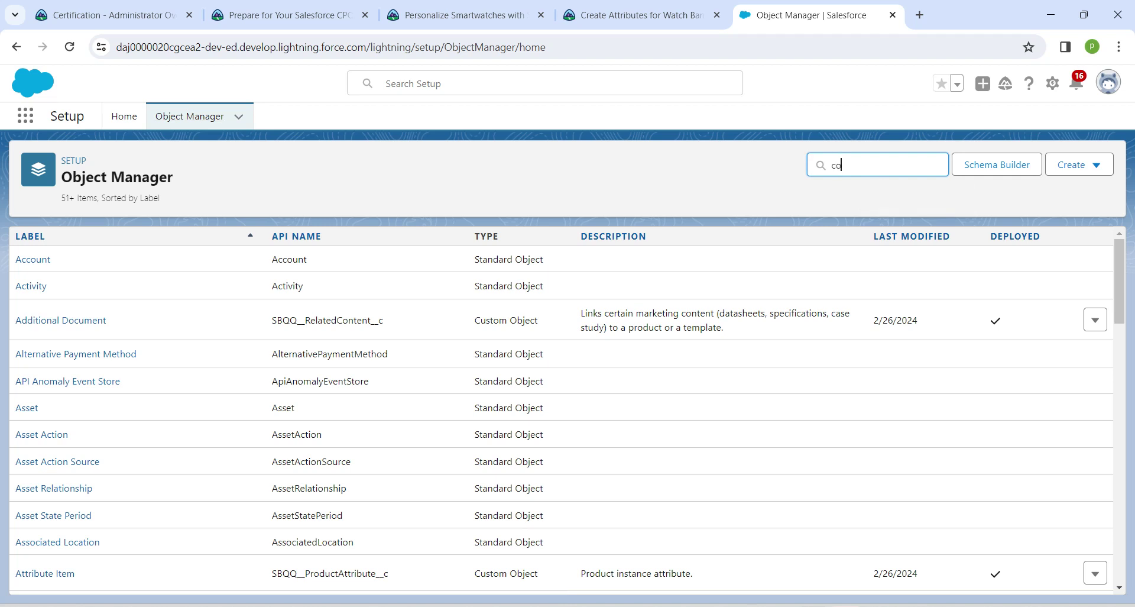
{"action": "type", "text": "nfigu"}
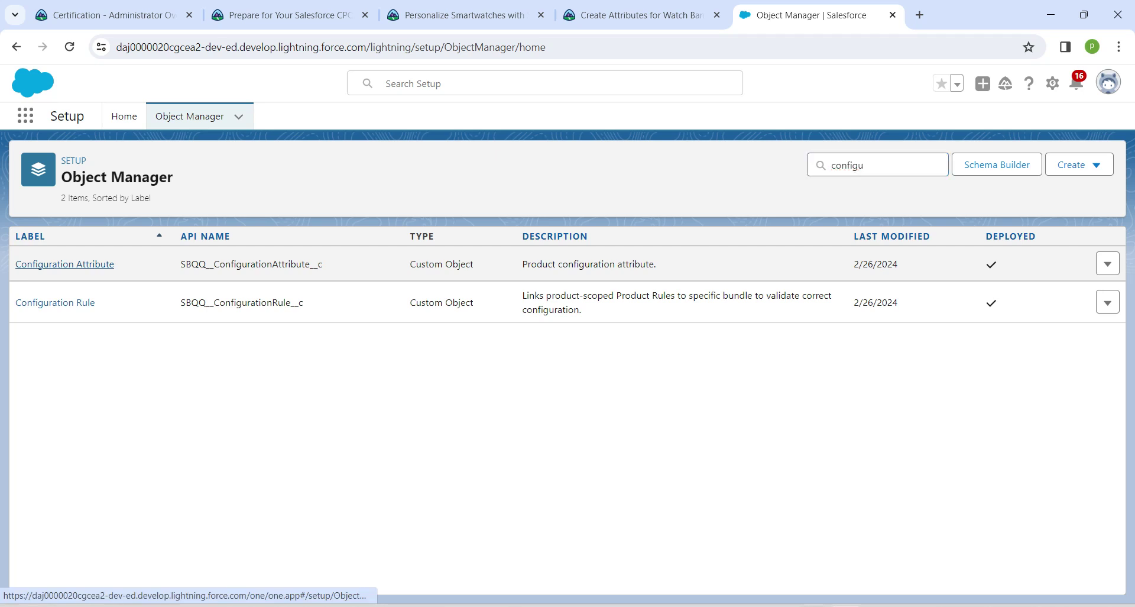
{"action": "left_click", "coordinate": [64, 264]}
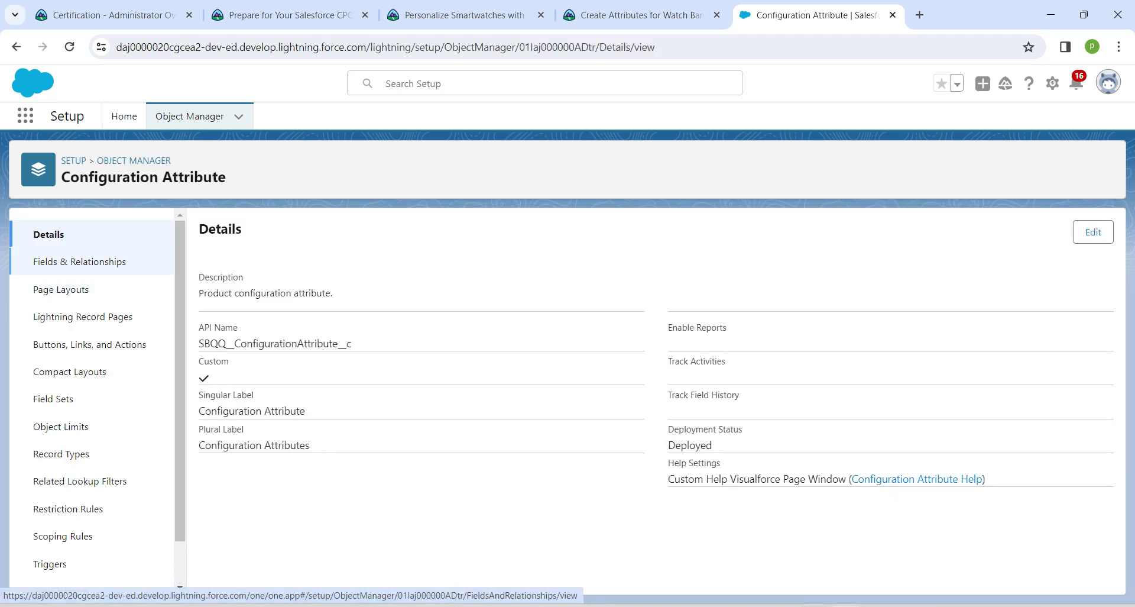
{"action": "left_click", "coordinate": [80, 261]}
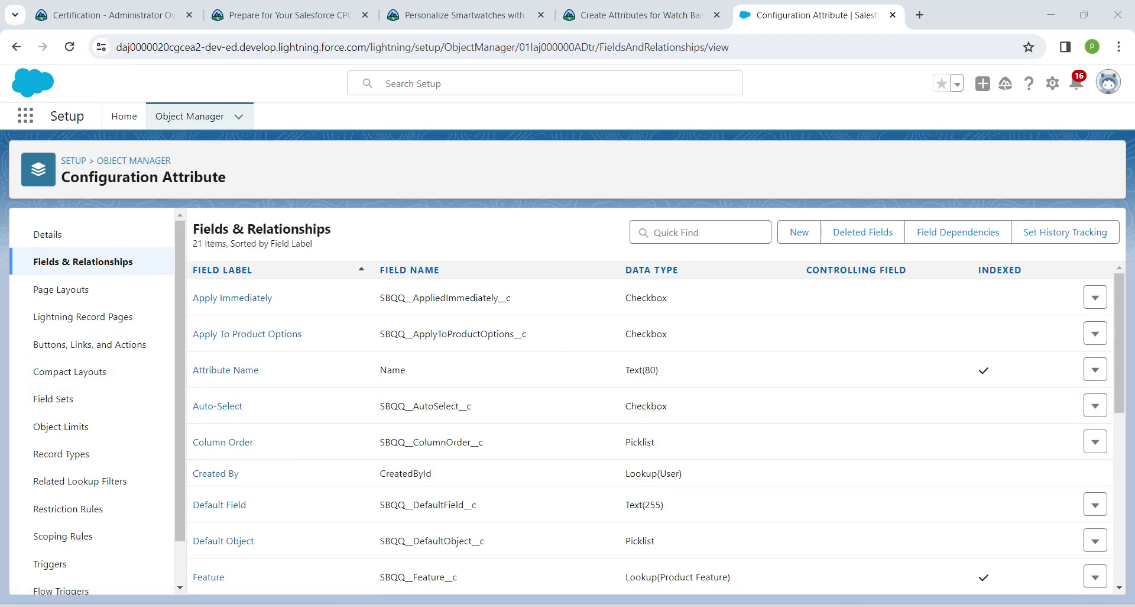
- Search the Configuration Attribute fields for "target", open Target Field, and start adding new values to its picklist
{"action": "left_click", "coordinate": [700, 232]}
{"action": "type", "text": "t"}
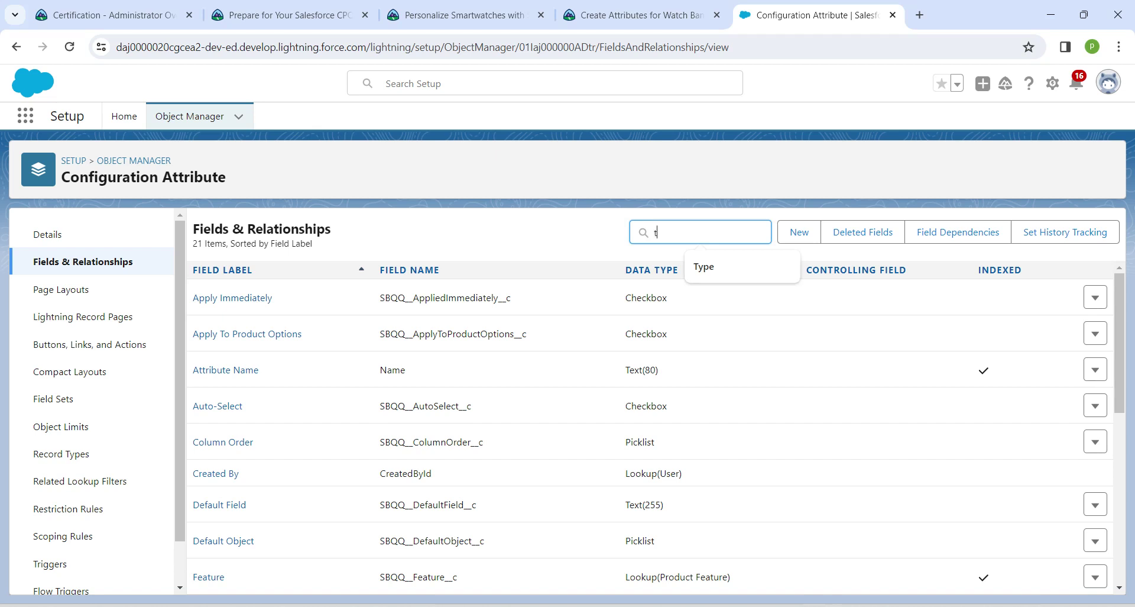
{"action": "type", "text": "arget"}
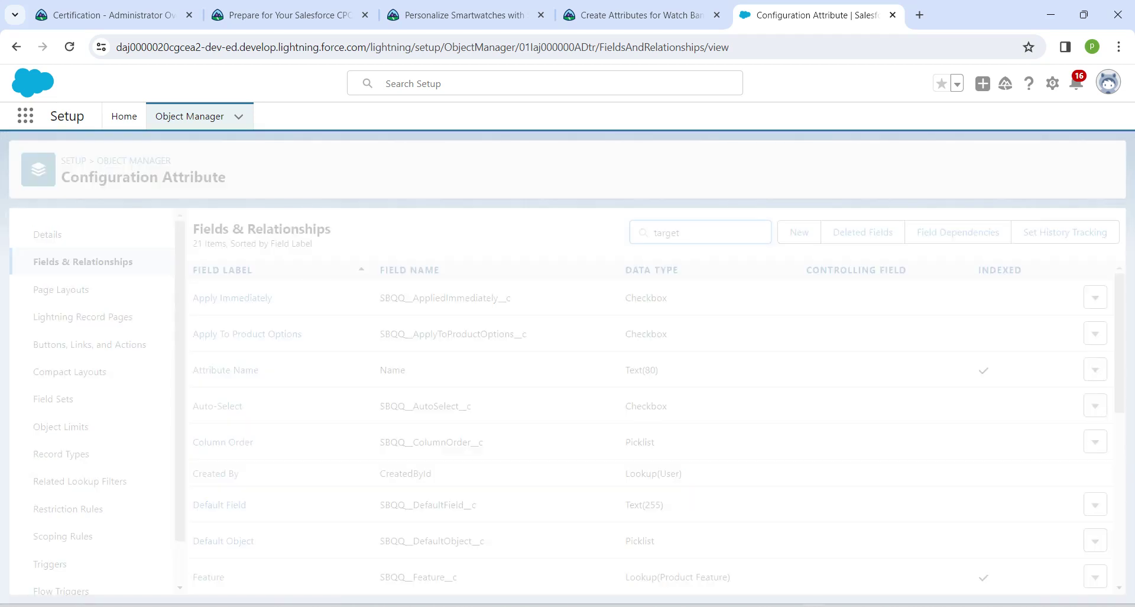
{"action": "left_click", "coordinate": [217, 297]}
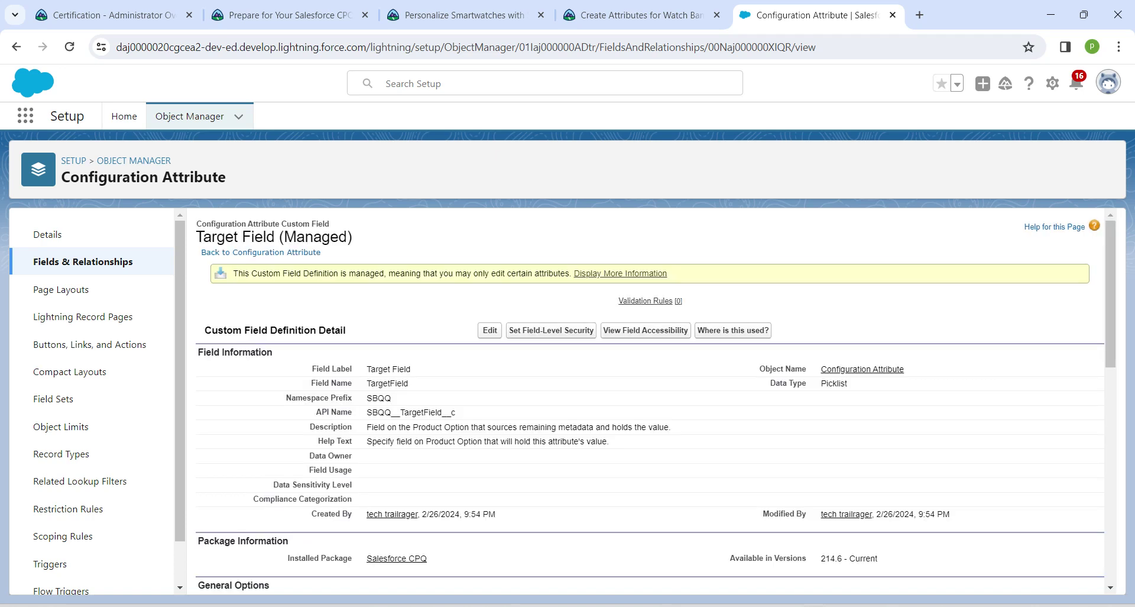
{"action": "scroll", "coordinate": [650, 399], "scroll_direction": "down", "scroll_amount": 4}
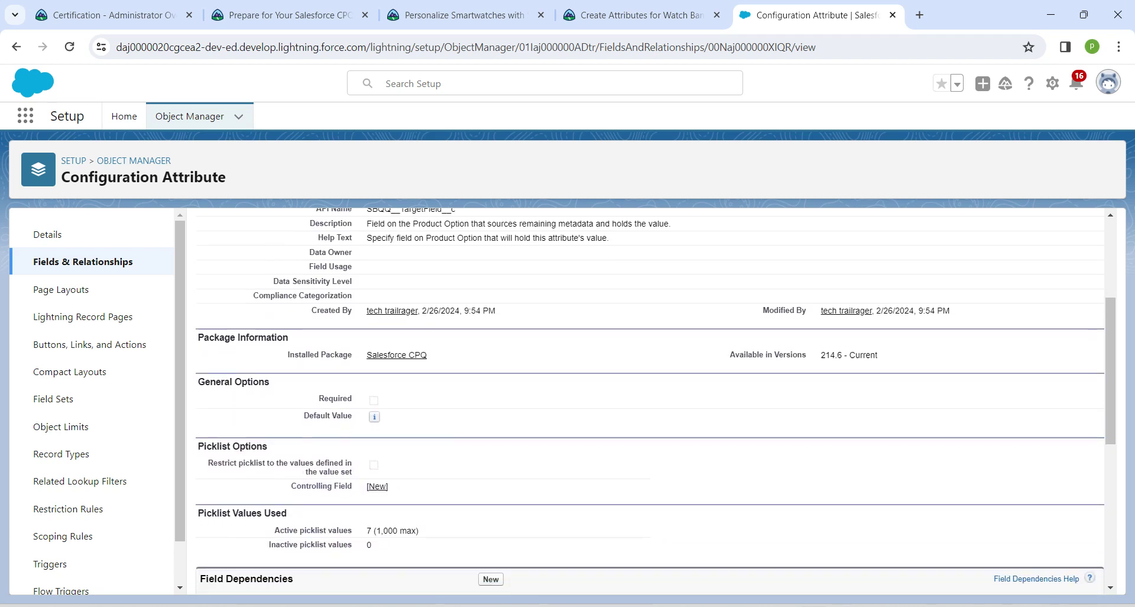
{"action": "scroll", "coordinate": [650, 399], "scroll_direction": "down", "scroll_amount": 4}
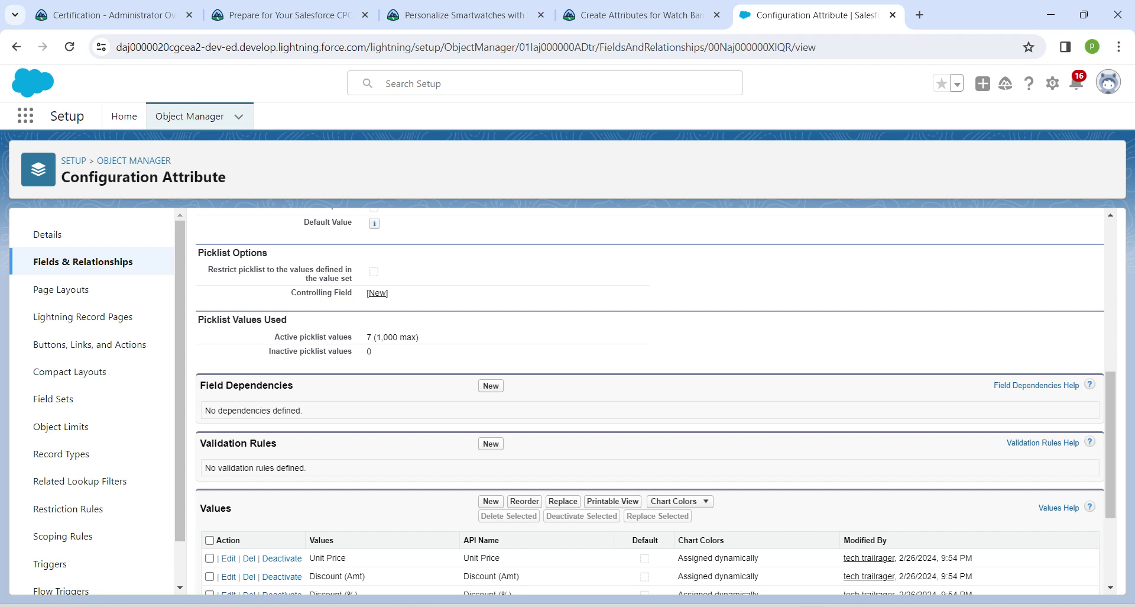
{"action": "double_click", "coordinate": [215, 508]}
{"action": "left_click", "coordinate": [491, 501]}
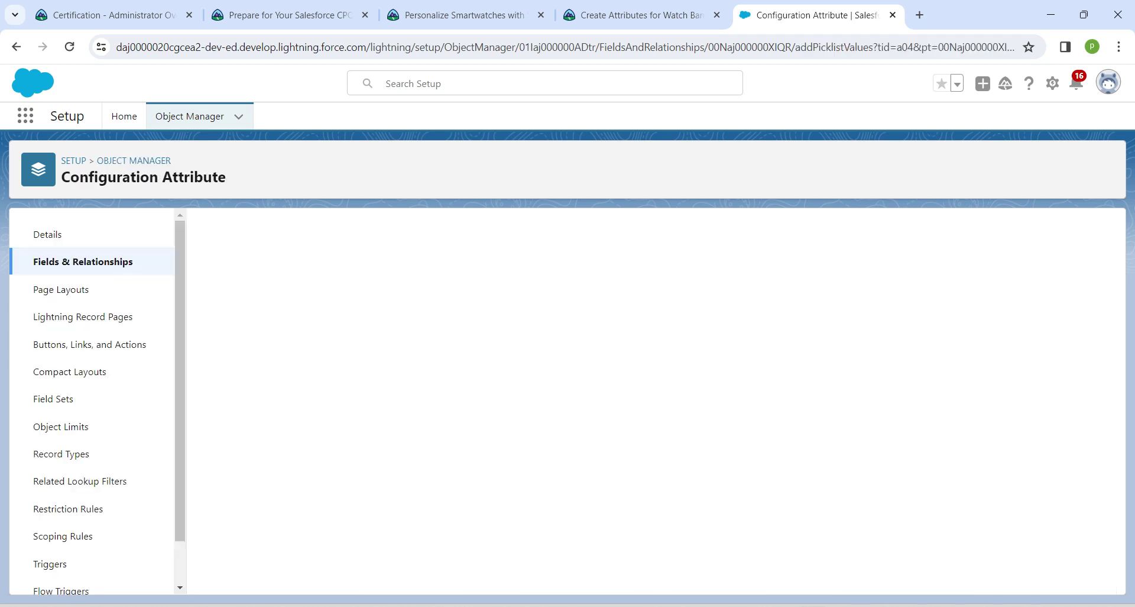
- Copy the API names Material__c and Color__c from the Trailhead instructions and enter them as new Target Field values in Salesforce
{"action": "left_click", "coordinate": [639, 15]}
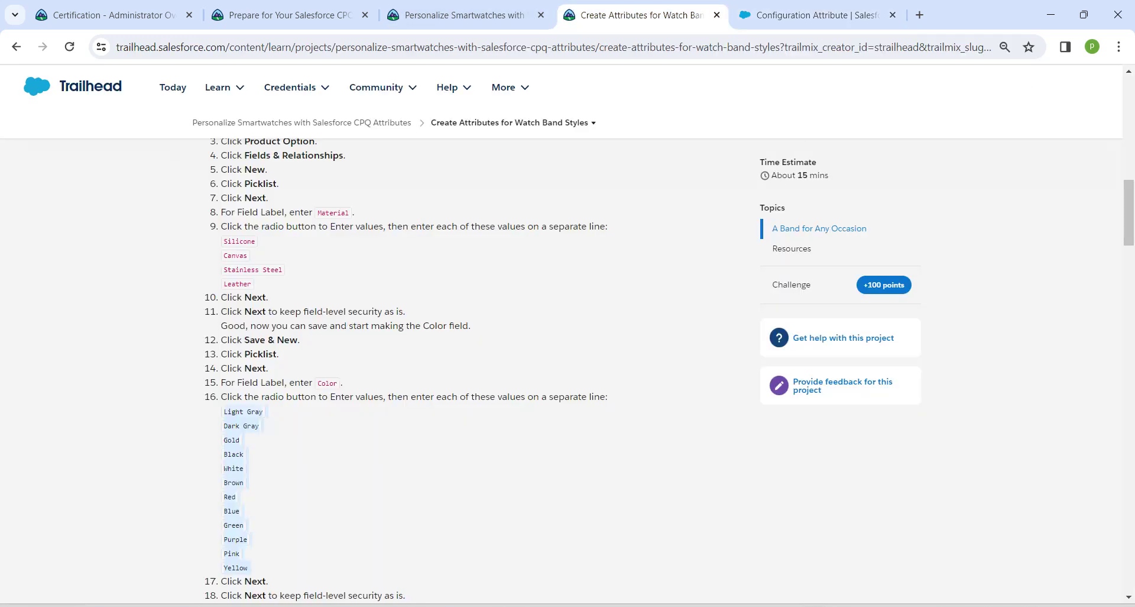
{"action": "scroll", "coordinate": [470, 367], "scroll_direction": "down", "scroll_amount": 6}
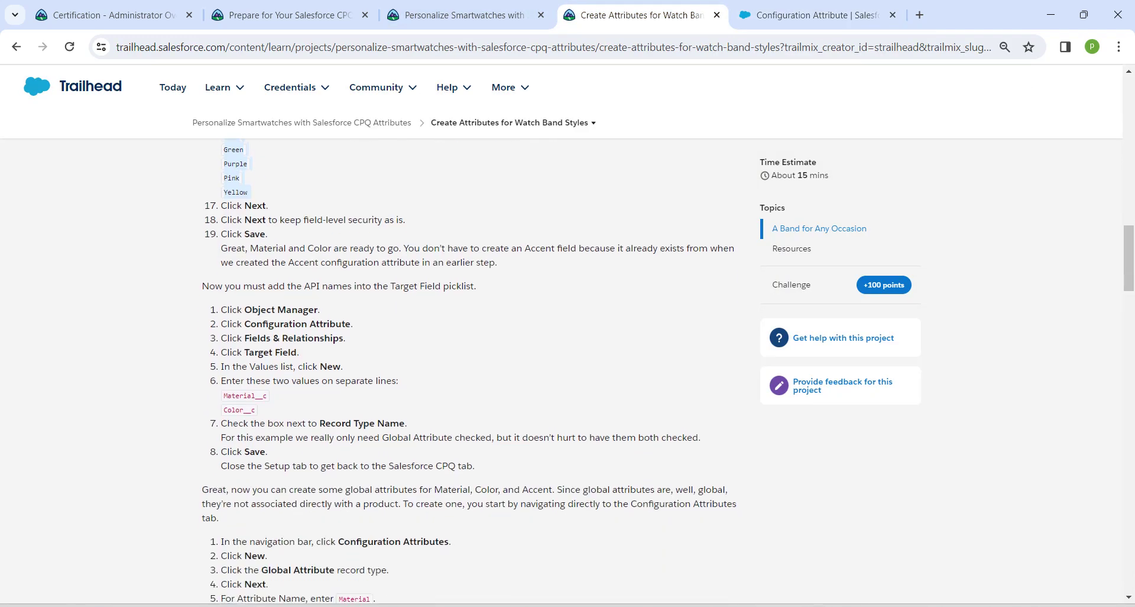
{"action": "left_click_drag", "start_coordinate": [222, 395], "coordinate": [257, 411]}
{"action": "key", "text": "ctrl+c"}
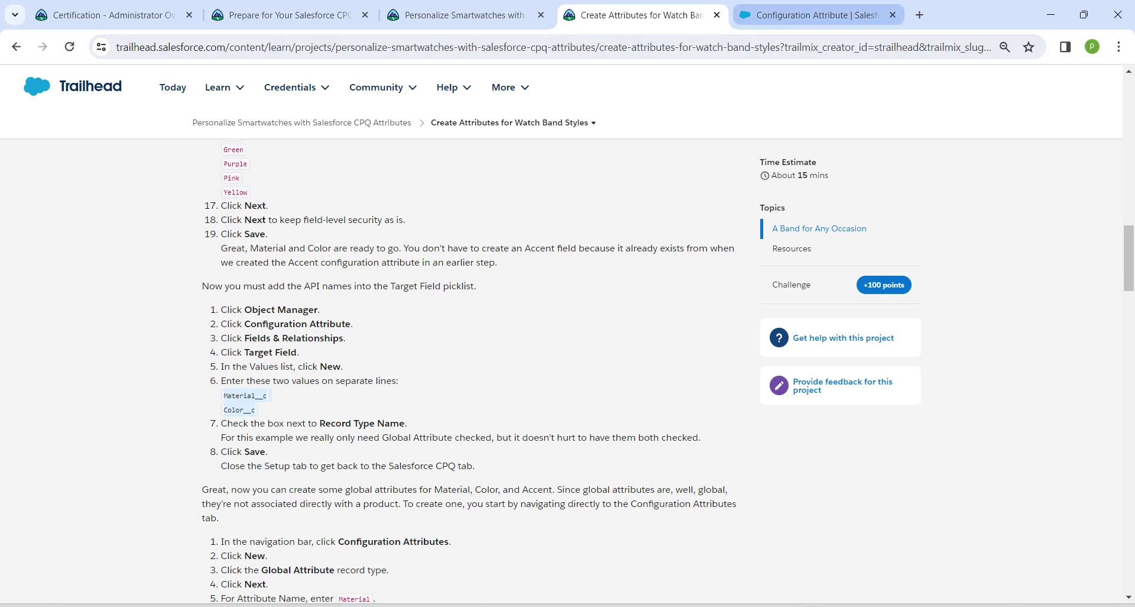
{"action": "left_click", "coordinate": [816, 15]}
{"action": "left_click", "coordinate": [241, 363]}
{"action": "key", "text": "ctrl+v"}
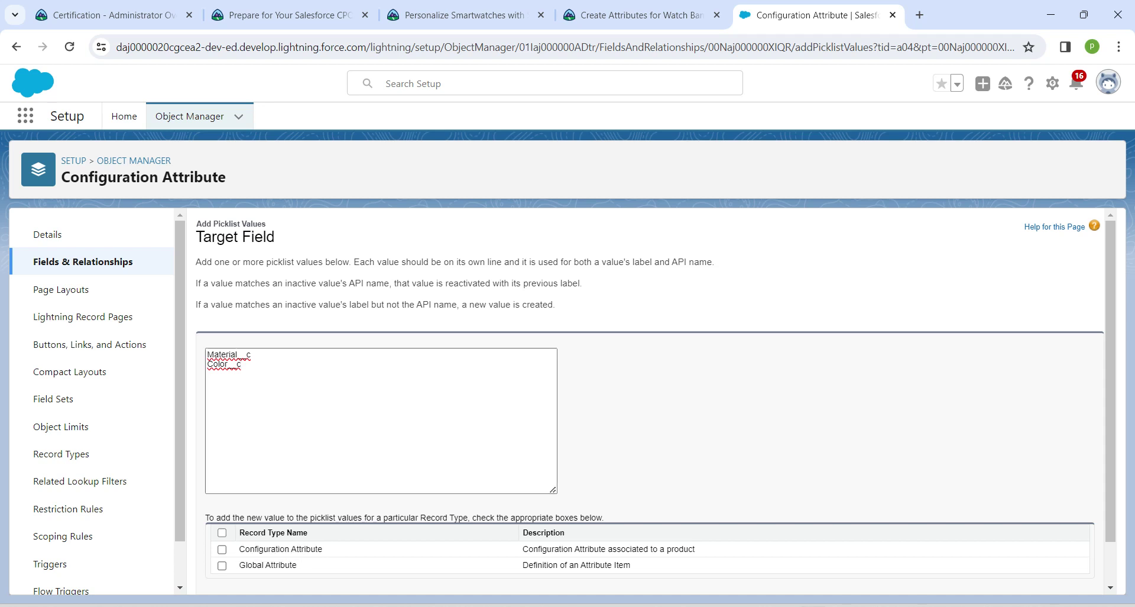
- Apply the new Target Field values to both the Configuration Attribute and Global Attribute record types and save them
{"action": "left_click", "coordinate": [222, 532]}
{"action": "scroll", "coordinate": [225, 549], "scroll_direction": "down", "scroll_amount": 1}
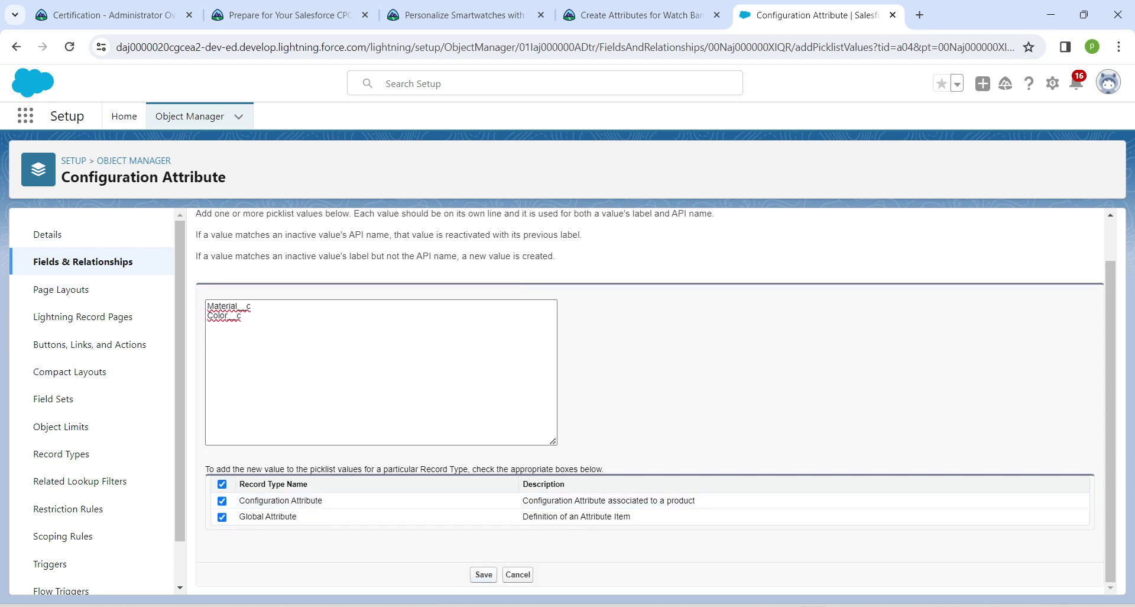
{"action": "left_click", "coordinate": [483, 574]}
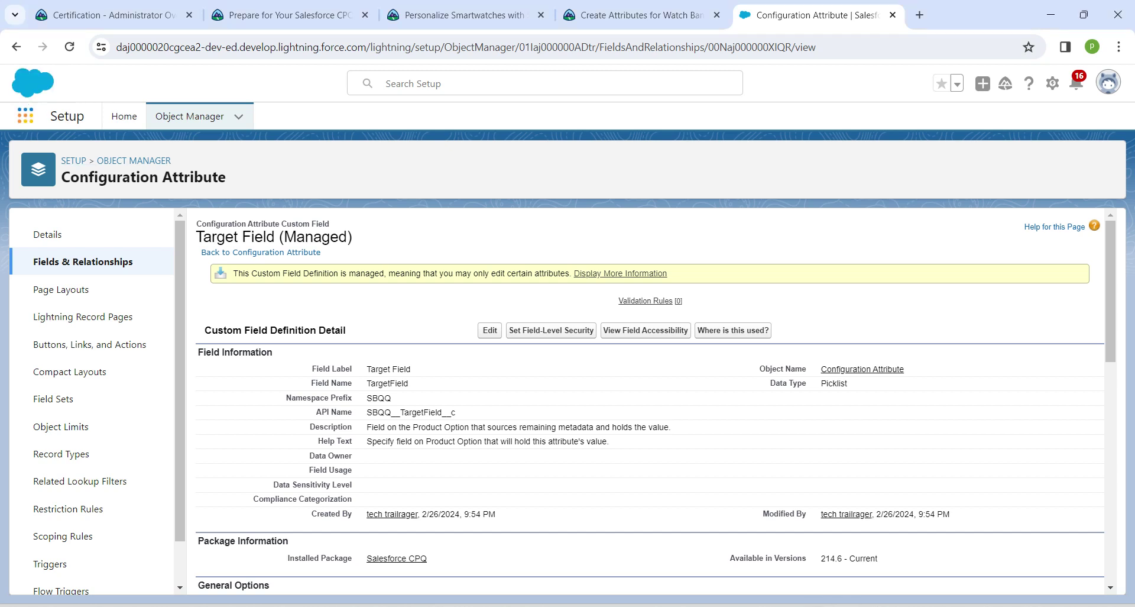
- Switch from Setup to the Salesforce CPQ app and open its Configuration Attributes list
{"action": "left_click", "coordinate": [25, 116]}
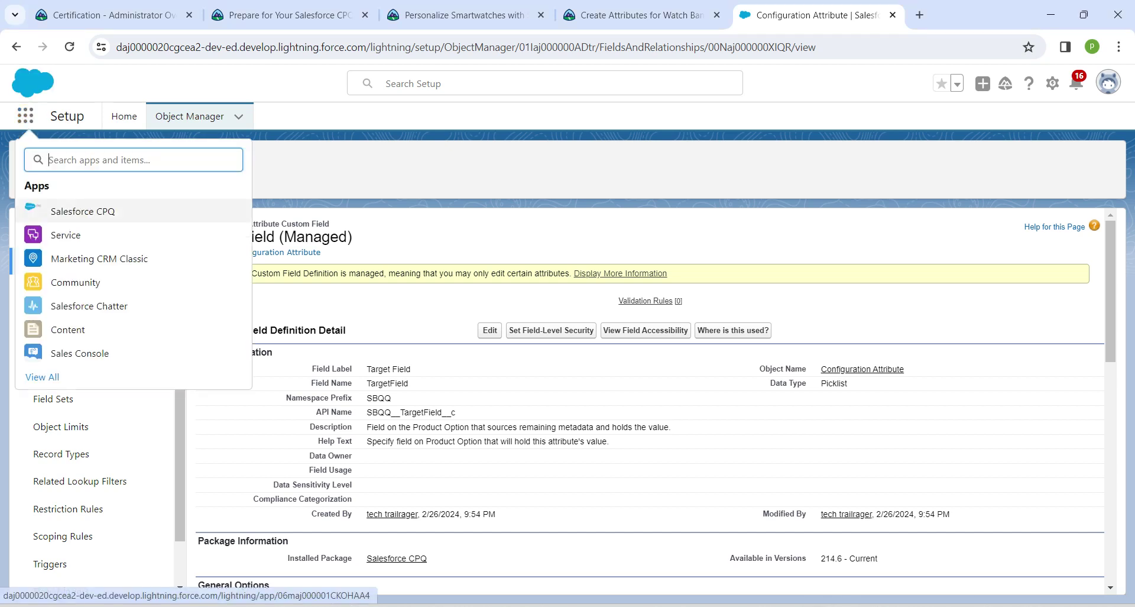
{"action": "left_click", "coordinate": [83, 211]}
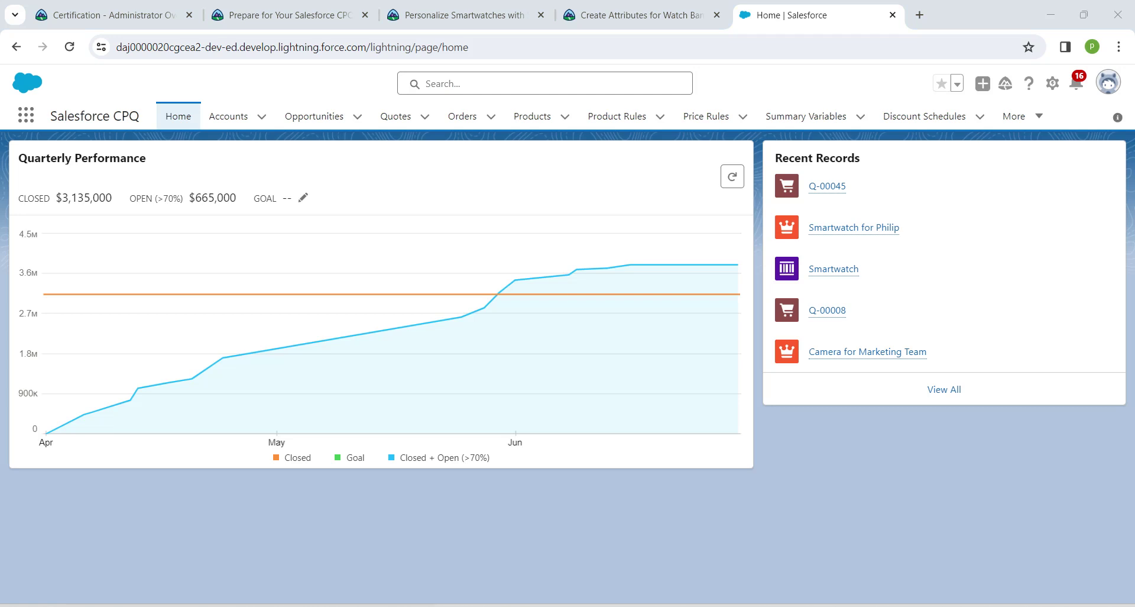
{"action": "left_click", "coordinate": [1019, 116]}
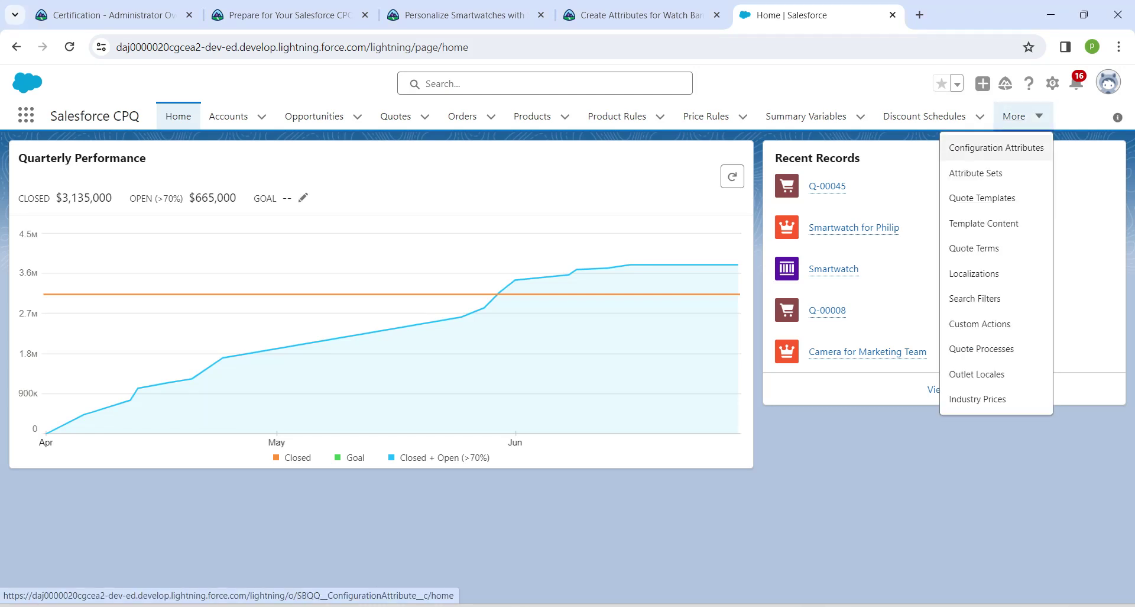
{"action": "left_click", "coordinate": [996, 147]}
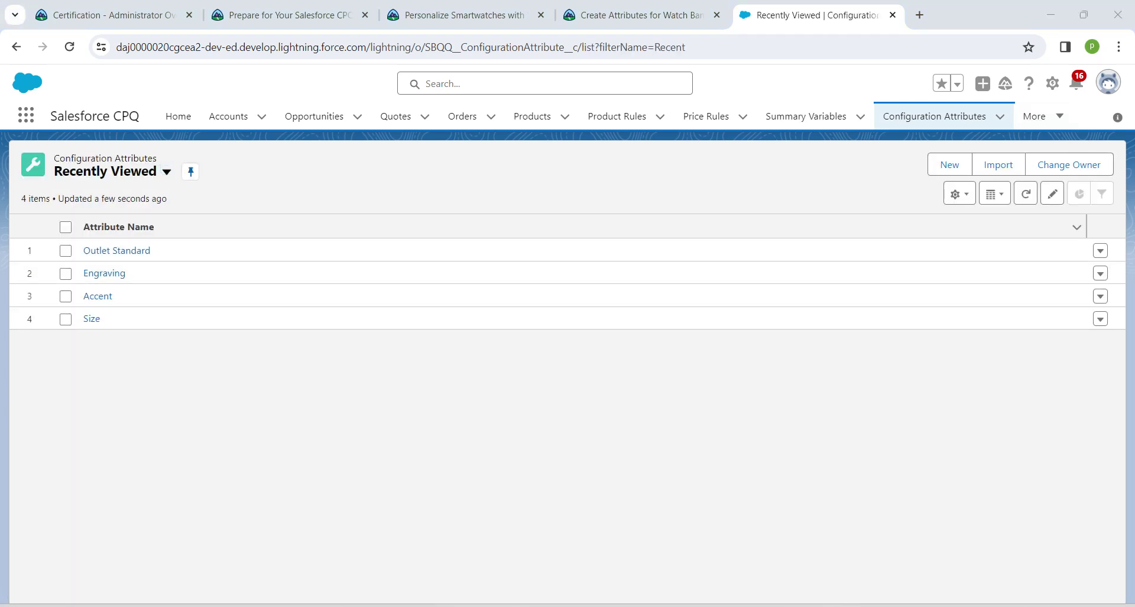
- Start a new configuration attribute with the Global Attribute record type and continue to its details
{"action": "left_click", "coordinate": [949, 164]}
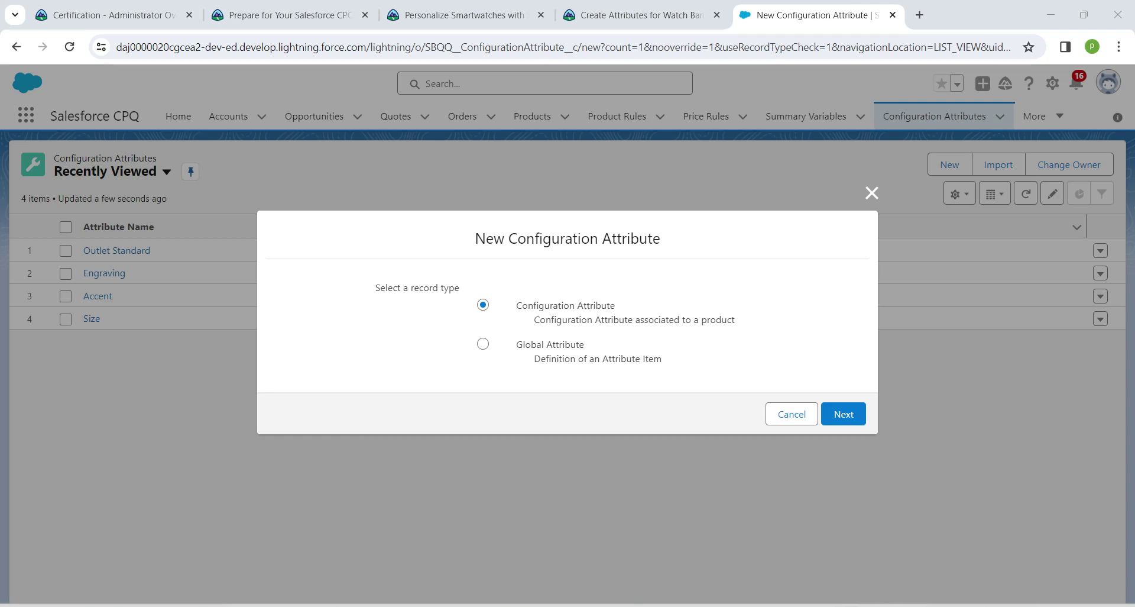
{"action": "left_click", "coordinate": [483, 343]}
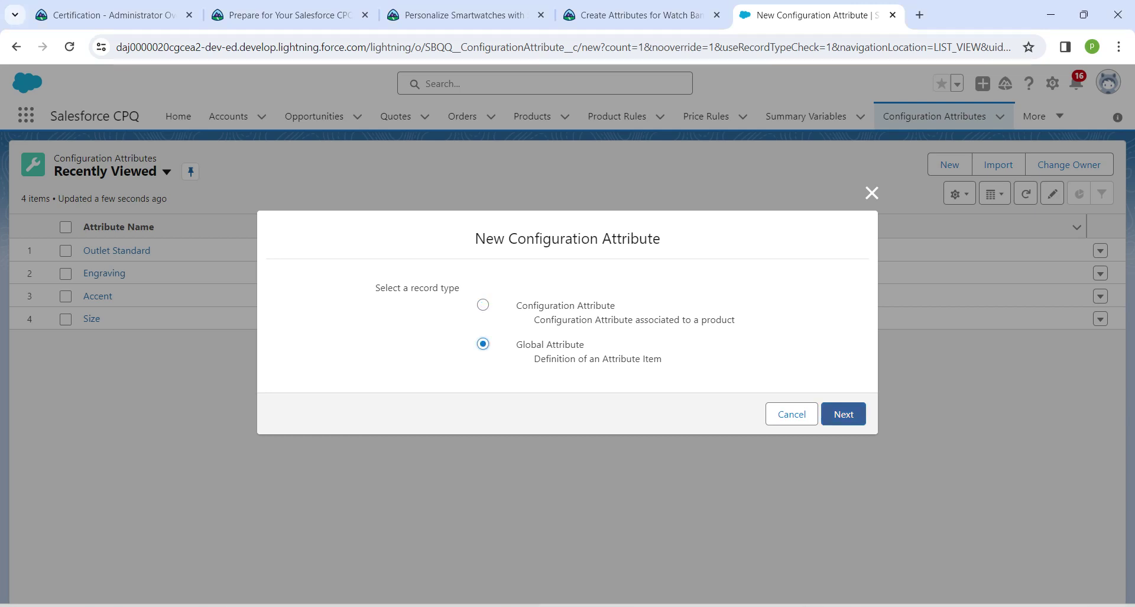
{"action": "left_click", "coordinate": [844, 414]}
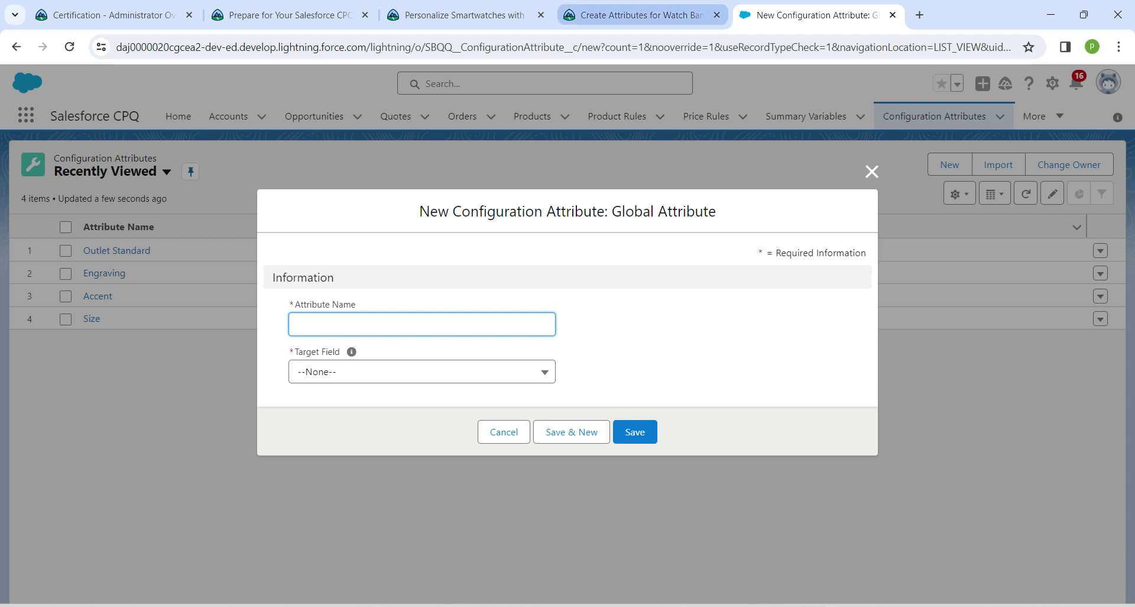
- Copy the attribute name Material from the Trailhead instructions and enter it as the new global attribute's name in Salesforce
{"action": "left_click", "coordinate": [636, 15]}
{"action": "scroll", "coordinate": [470, 372], "scroll_direction": "down", "scroll_amount": 3}
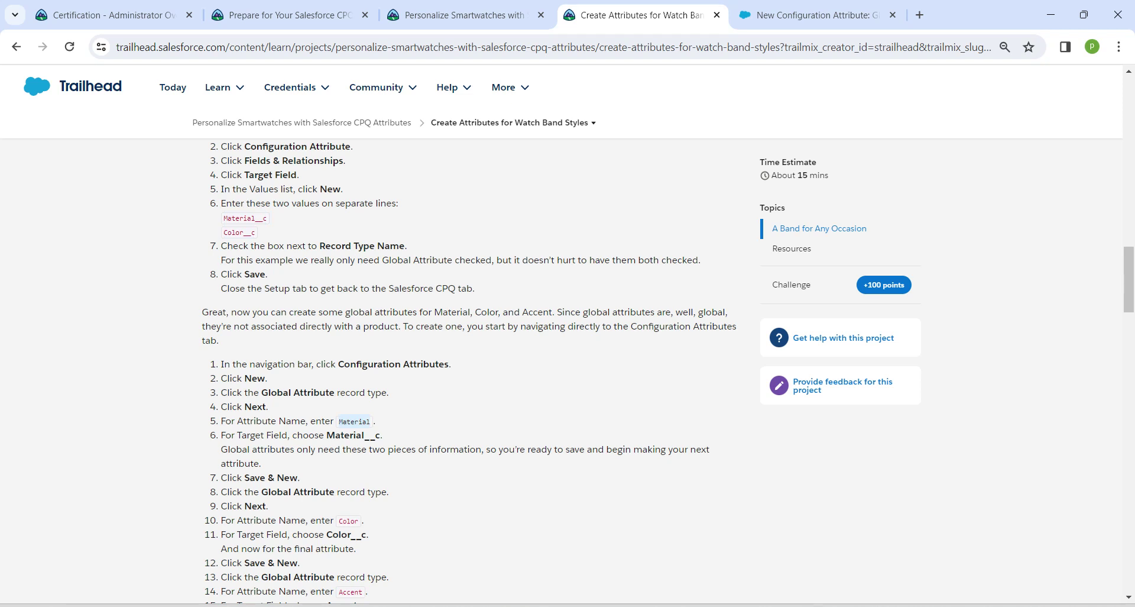
{"action": "left_click", "coordinate": [817, 14]}
{"action": "type", "text": "Material"}
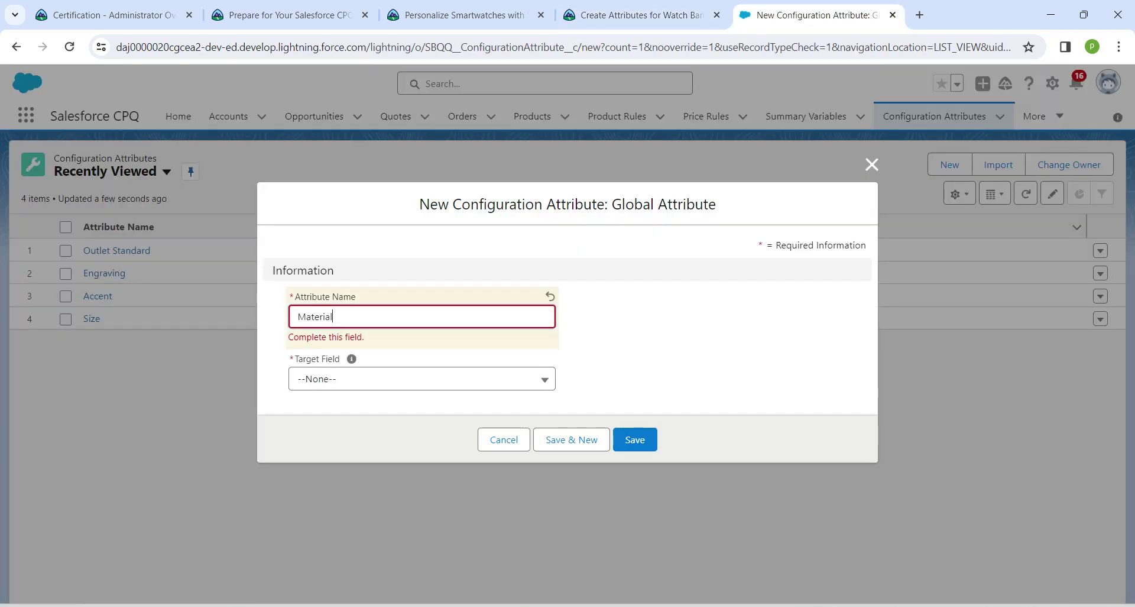
- Set the Material attribute's target field to Material__c and save the record
{"action": "left_click", "coordinate": [422, 379]}
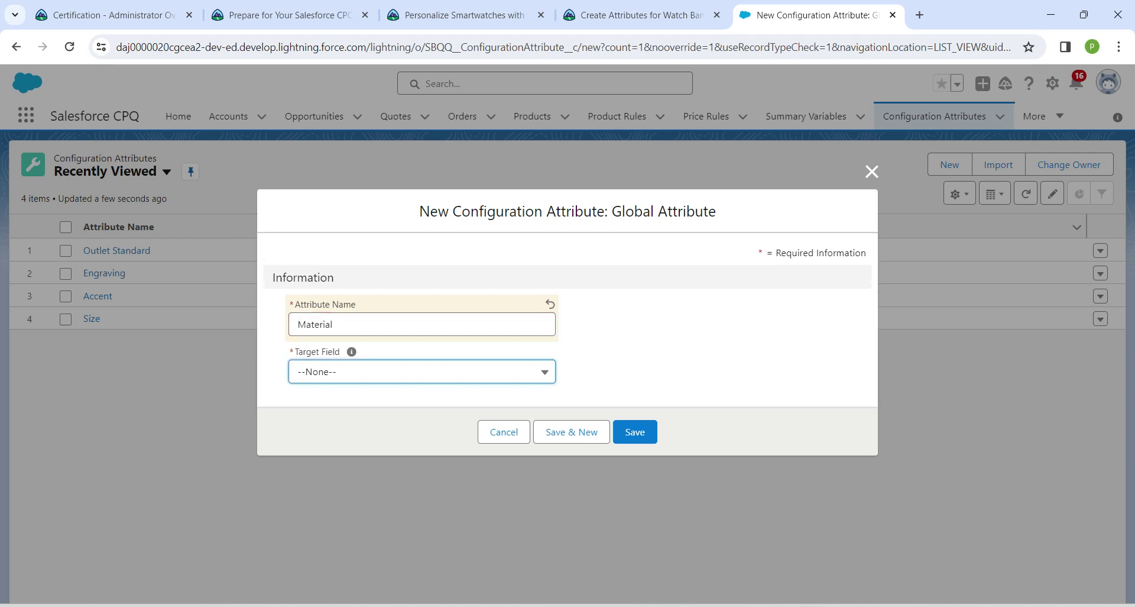
{"action": "scroll", "coordinate": [354, 581], "scroll_direction": "down", "scroll_amount": 2}
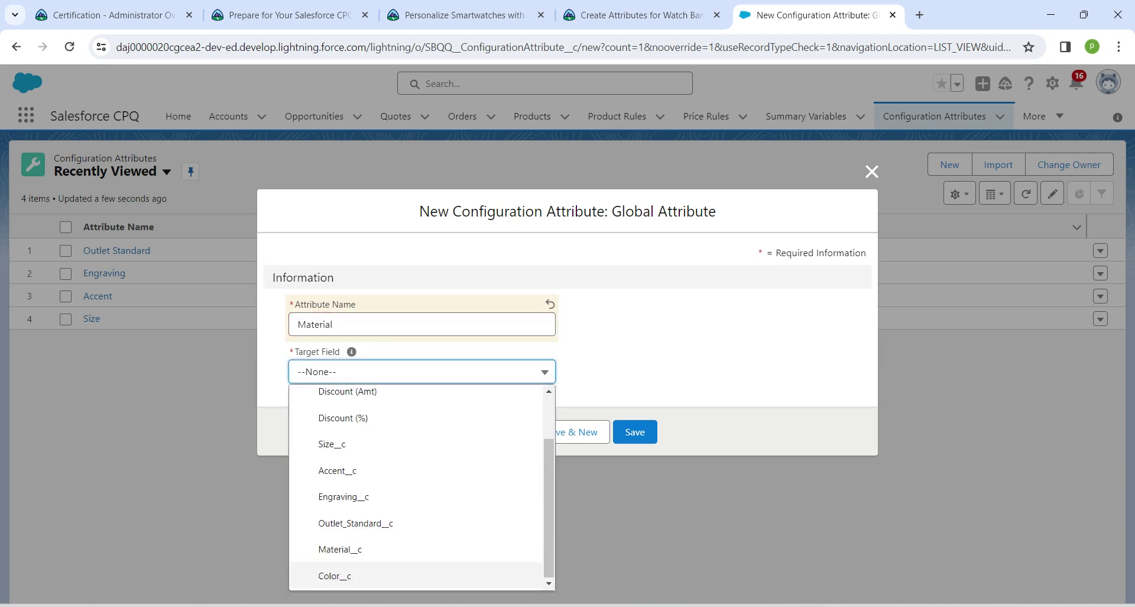
{"action": "left_click", "coordinate": [355, 548]}
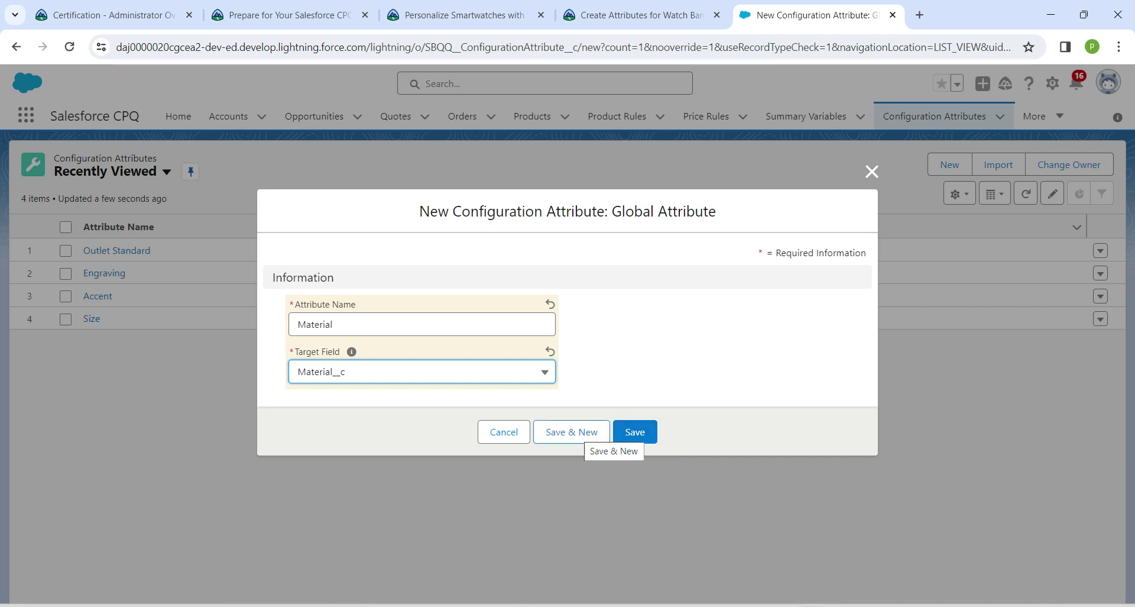
{"action": "left_click", "coordinate": [635, 432]}
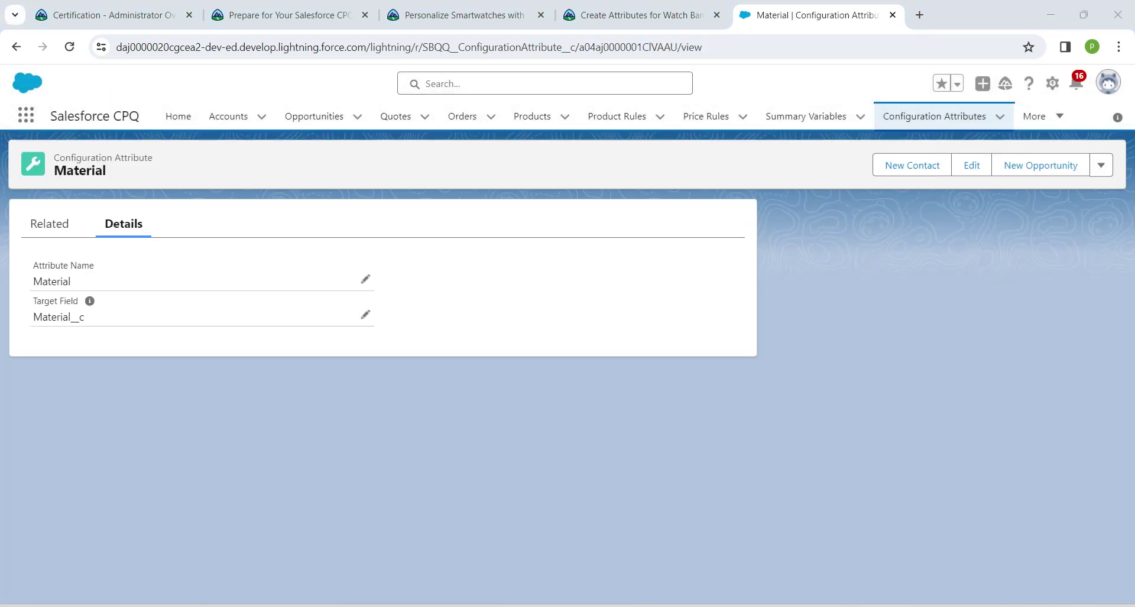
- Return to the Configuration Attributes list and start a second attribute with the Global Attribute record type, continuing to its details
{"action": "left_click", "coordinate": [934, 116]}
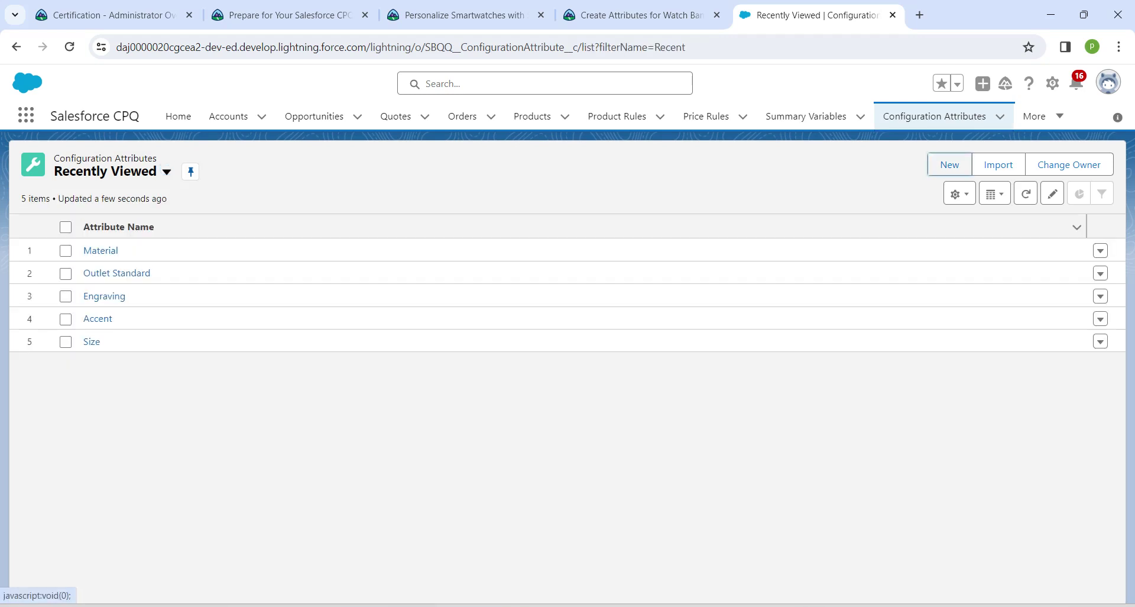
{"action": "left_click", "coordinate": [949, 164]}
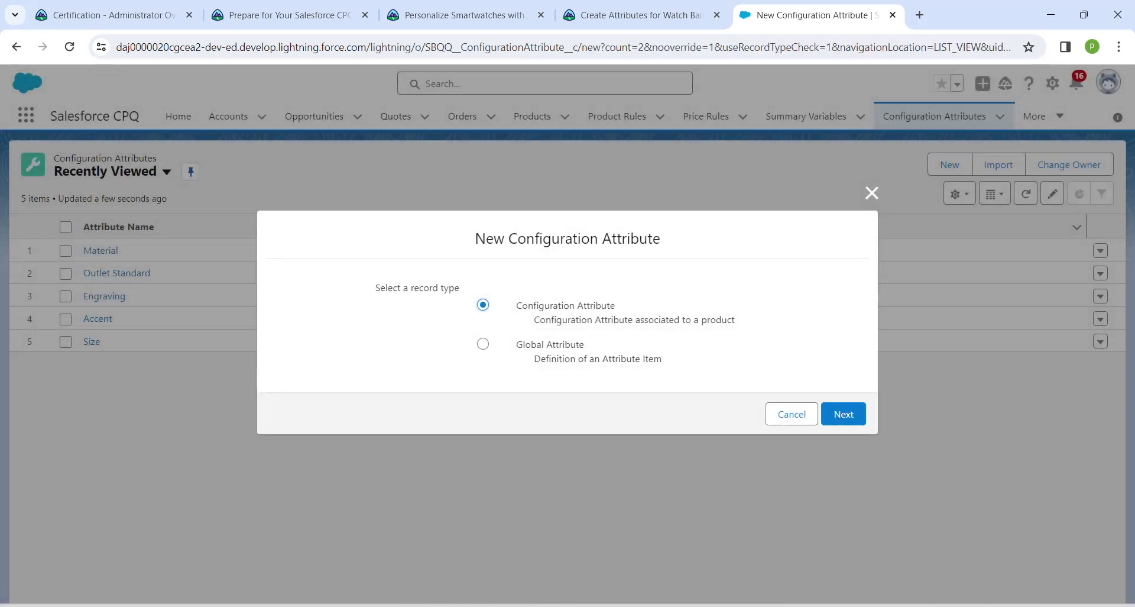
{"action": "left_click", "coordinate": [483, 343]}
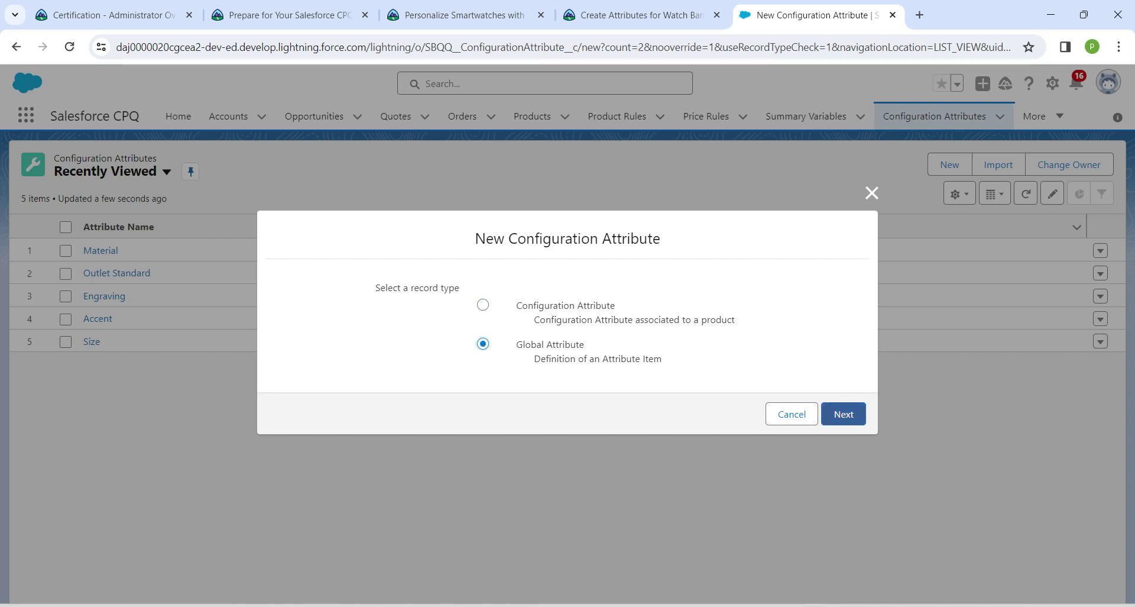
{"action": "left_click", "coordinate": [843, 414]}
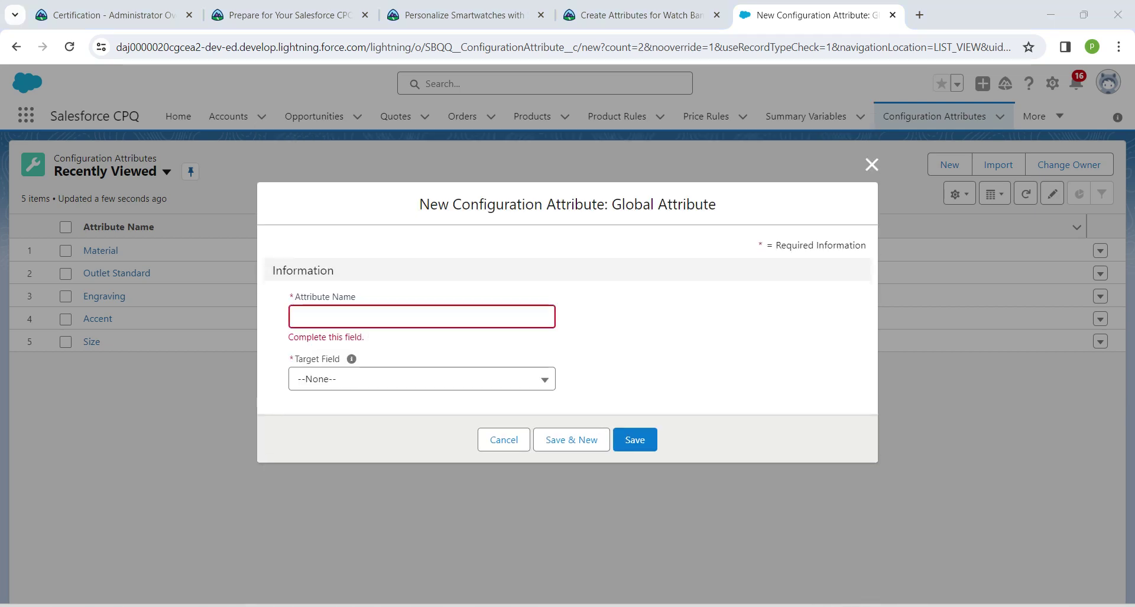
- Copy the attribute name Color from the Trailhead instructions and enter it as the new global attribute's name in Salesforce
{"action": "left_click", "coordinate": [641, 15]}
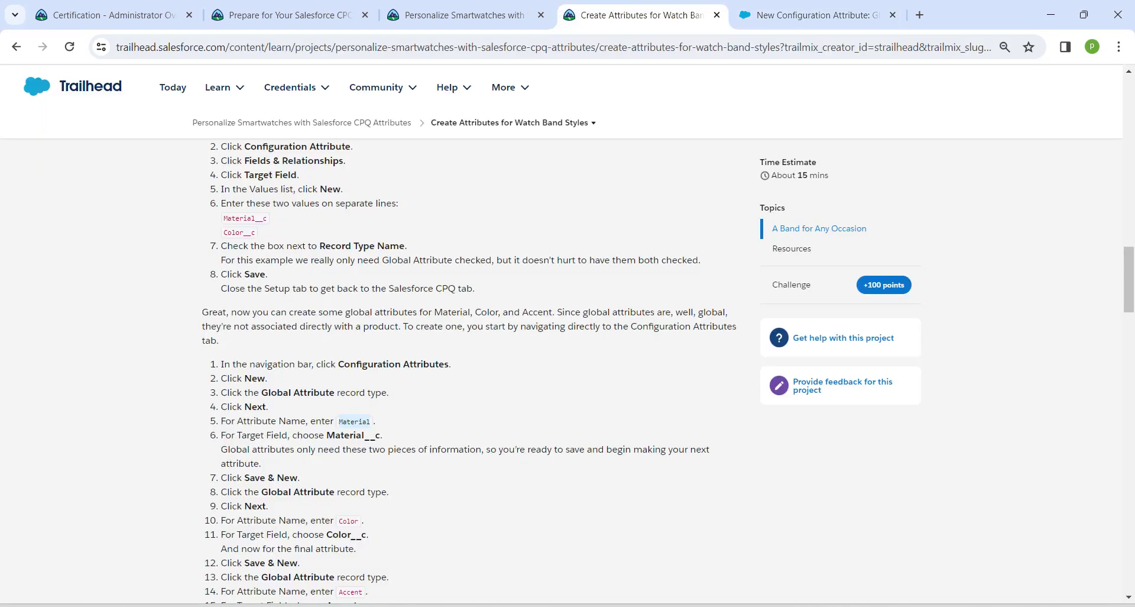
{"action": "scroll", "coordinate": [469, 373], "scroll_direction": "down", "scroll_amount": 2}
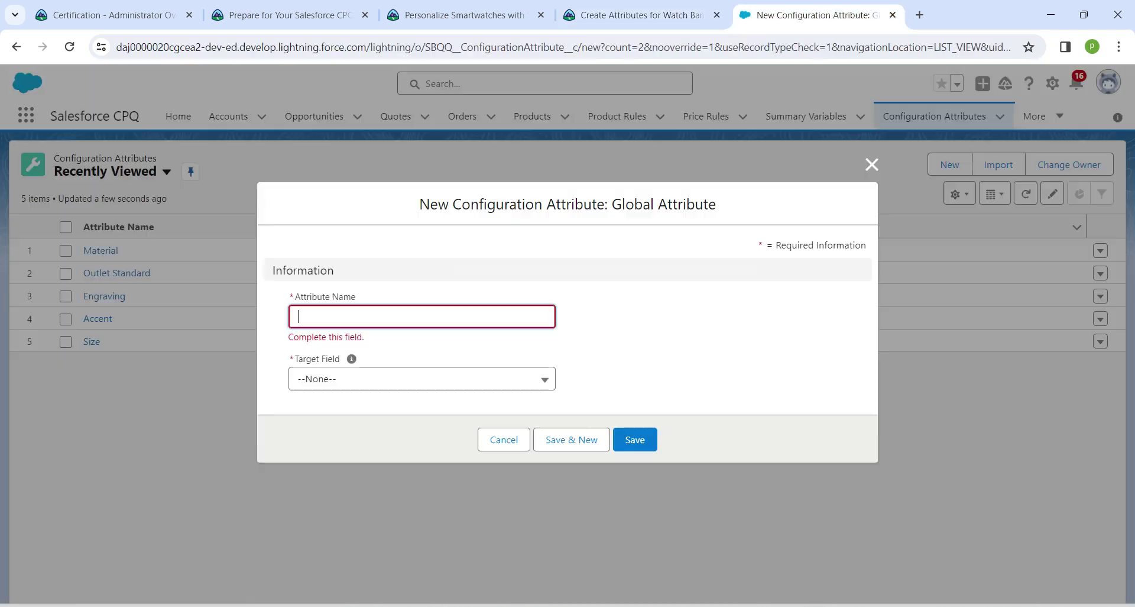
{"action": "left_click", "coordinate": [816, 14]}
{"action": "type", "text": "Color"}
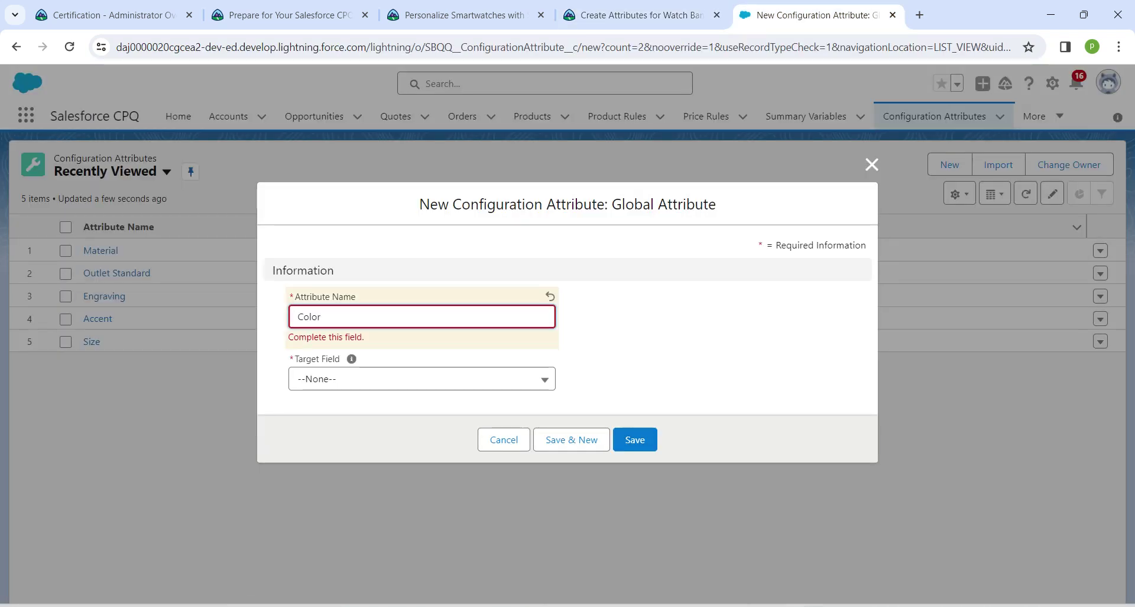
- Set the Color attribute's target field to Color__c, then save the record and start another new attribute
{"action": "left_click", "coordinate": [422, 377]}
{"action": "left_click", "coordinate": [422, 373]}
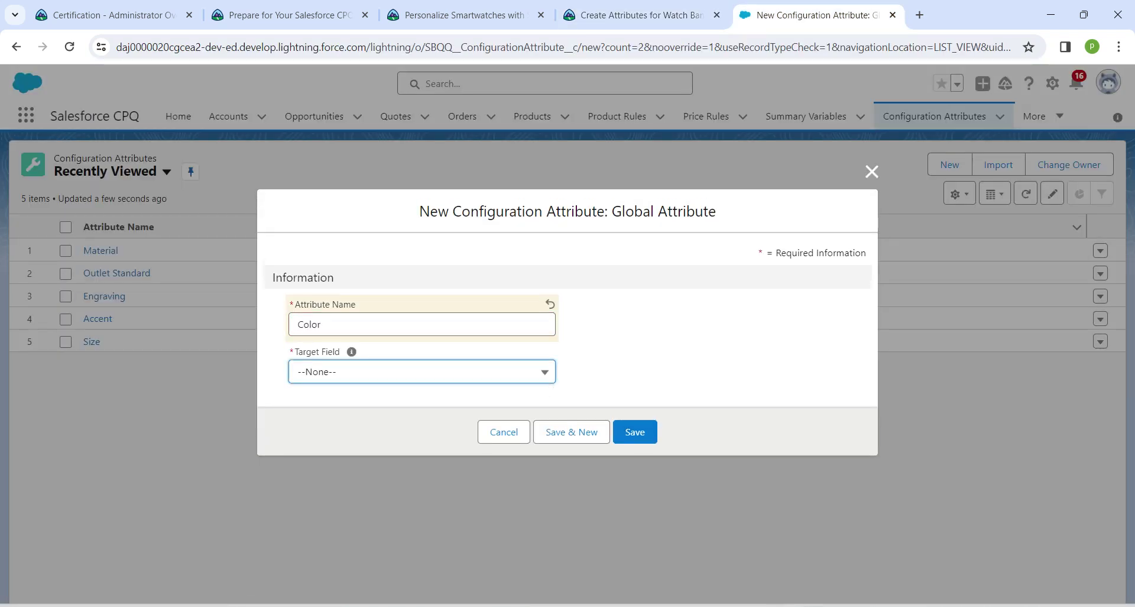
{"action": "right_click", "coordinate": [425, 488]}
{"action": "left_click", "coordinate": [414, 365]}
{"action": "left_click", "coordinate": [414, 365]}
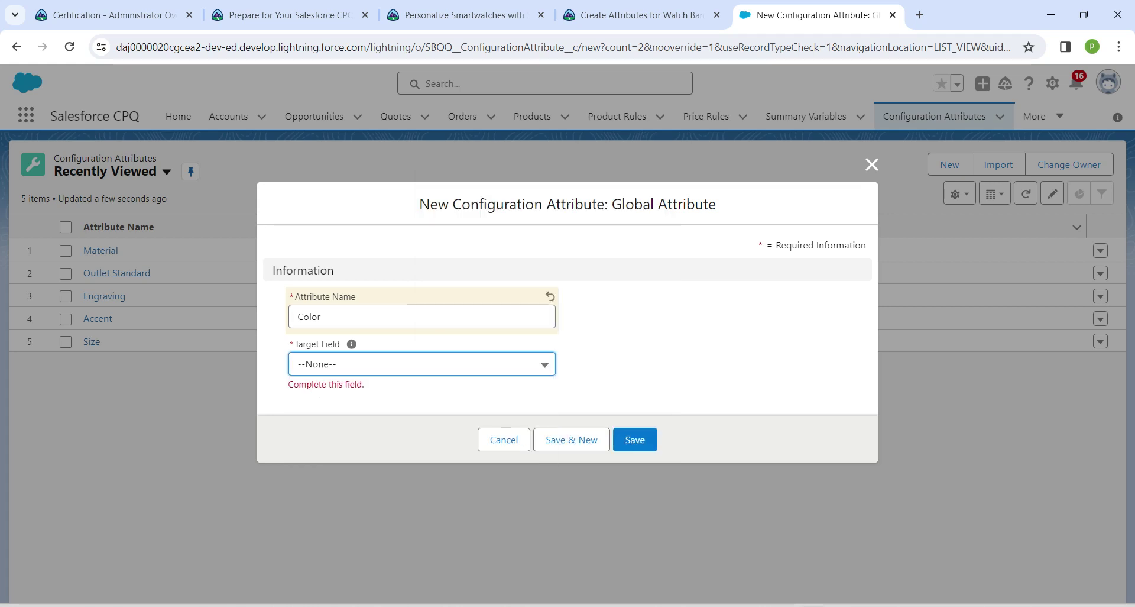
{"action": "left_click", "coordinate": [415, 364]}
{"action": "scroll", "coordinate": [415, 471], "scroll_direction": "down", "scroll_amount": 2}
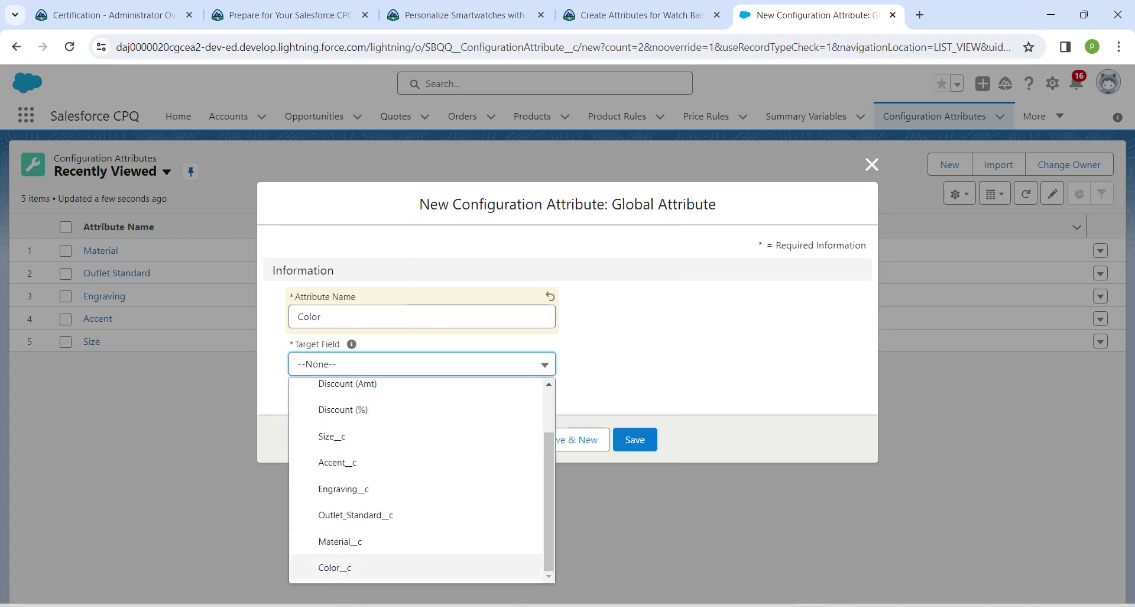
{"action": "left_click", "coordinate": [335, 567]}
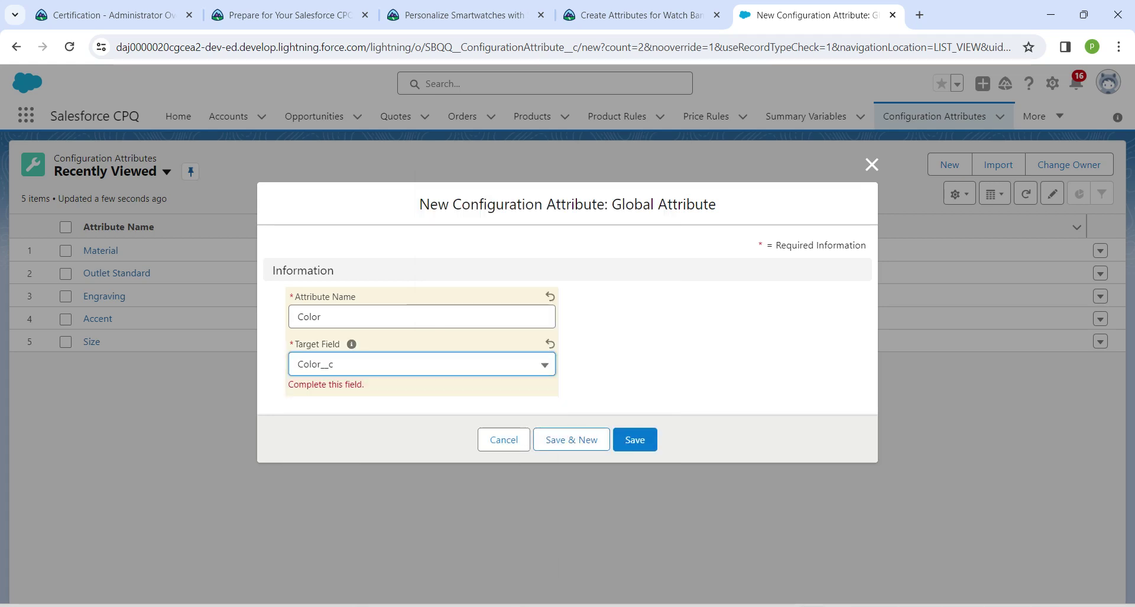
{"action": "left_click", "coordinate": [572, 437]}
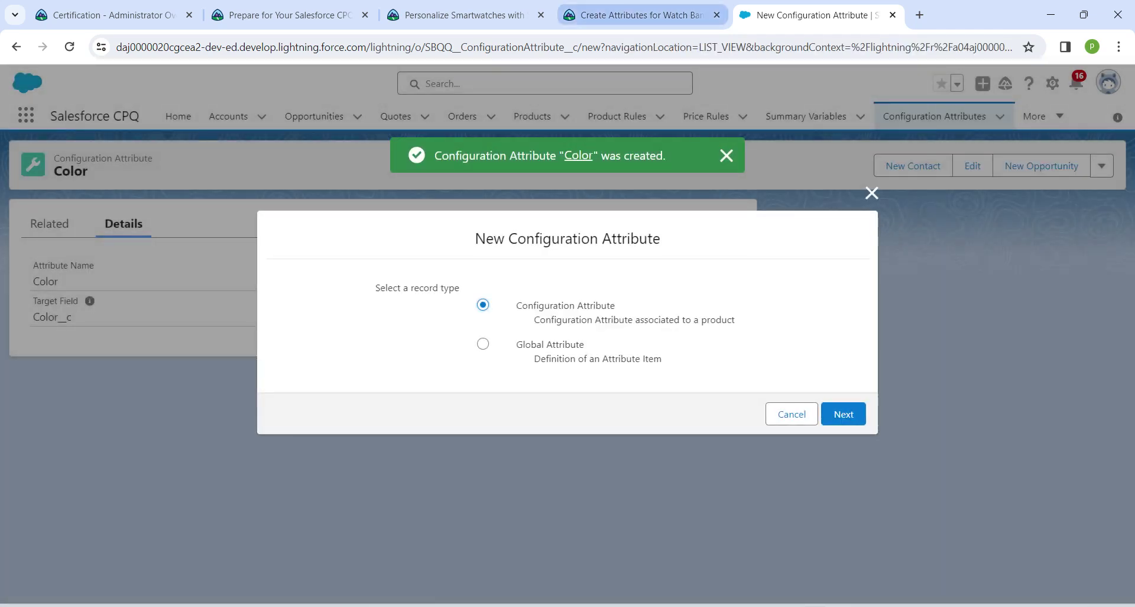
- Copy the name Accent from the Trailhead instructions and enter it for a new attribute in Salesforce with the Global Attribute record type
{"action": "left_click", "coordinate": [642, 15]}
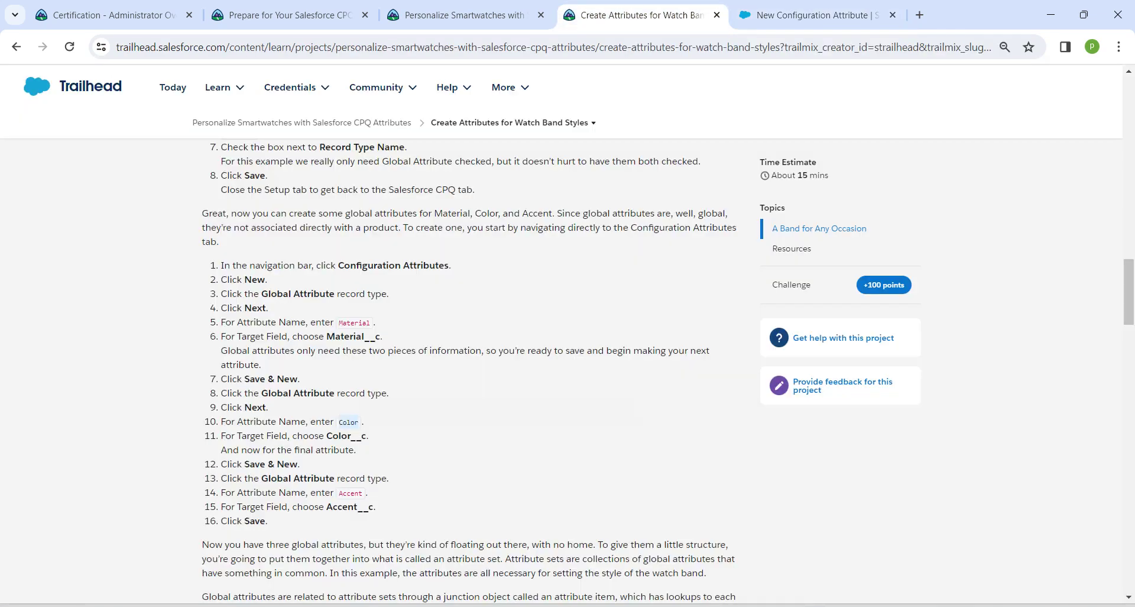
{"action": "scroll", "coordinate": [470, 366], "scroll_direction": "down", "scroll_amount": 1}
{"action": "left_click_drag", "start_coordinate": [338, 415], "coordinate": [363, 415]}
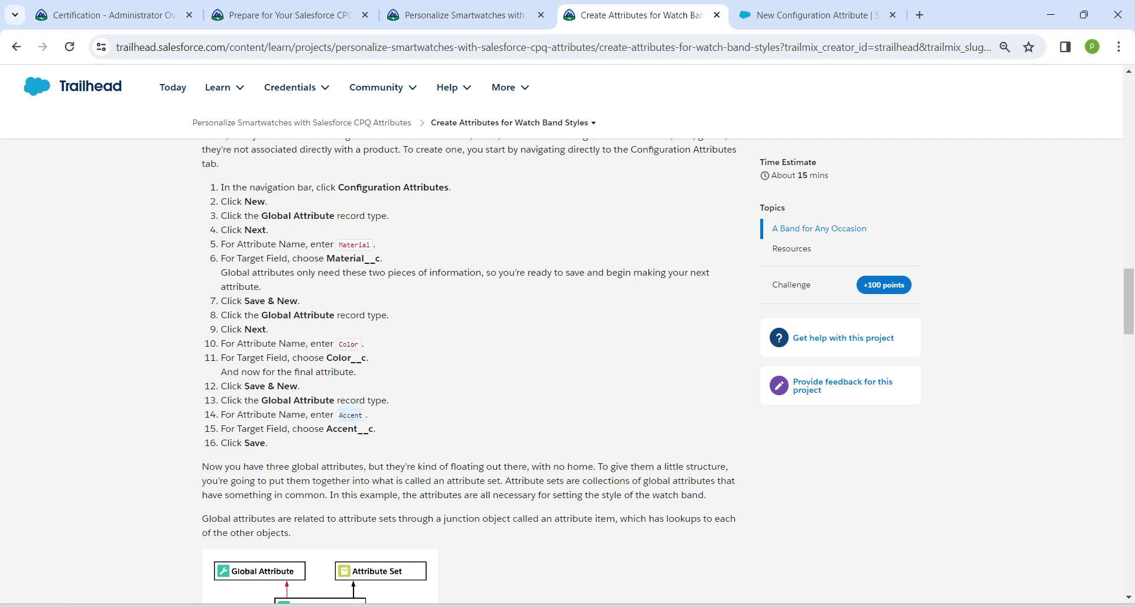
{"action": "left_click", "coordinate": [818, 15]}
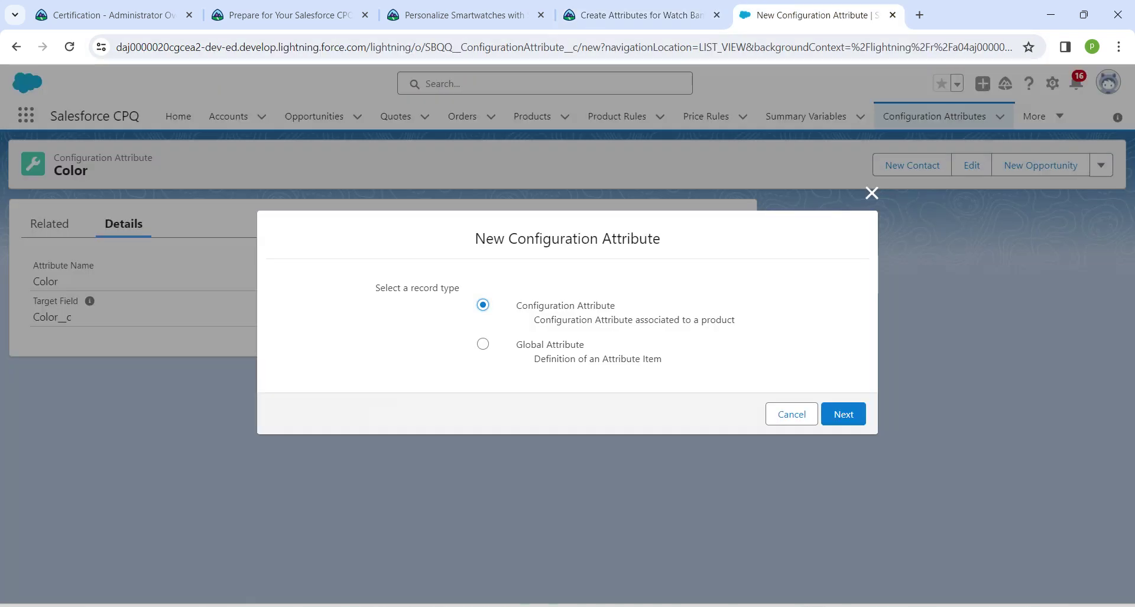
{"action": "left_click", "coordinate": [483, 343]}
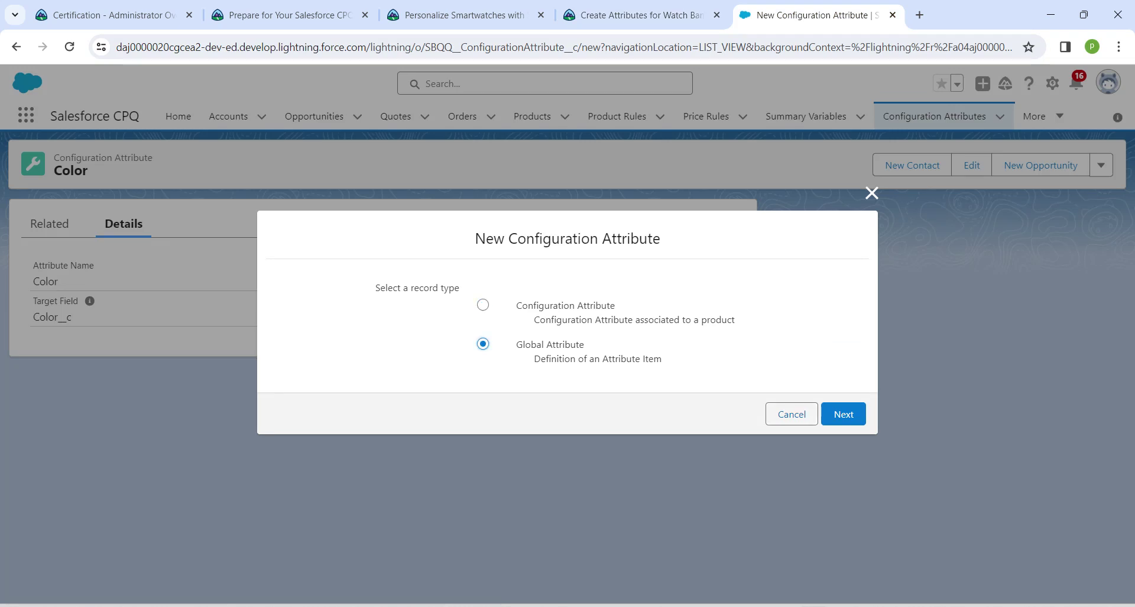
{"action": "left_click", "coordinate": [844, 414]}
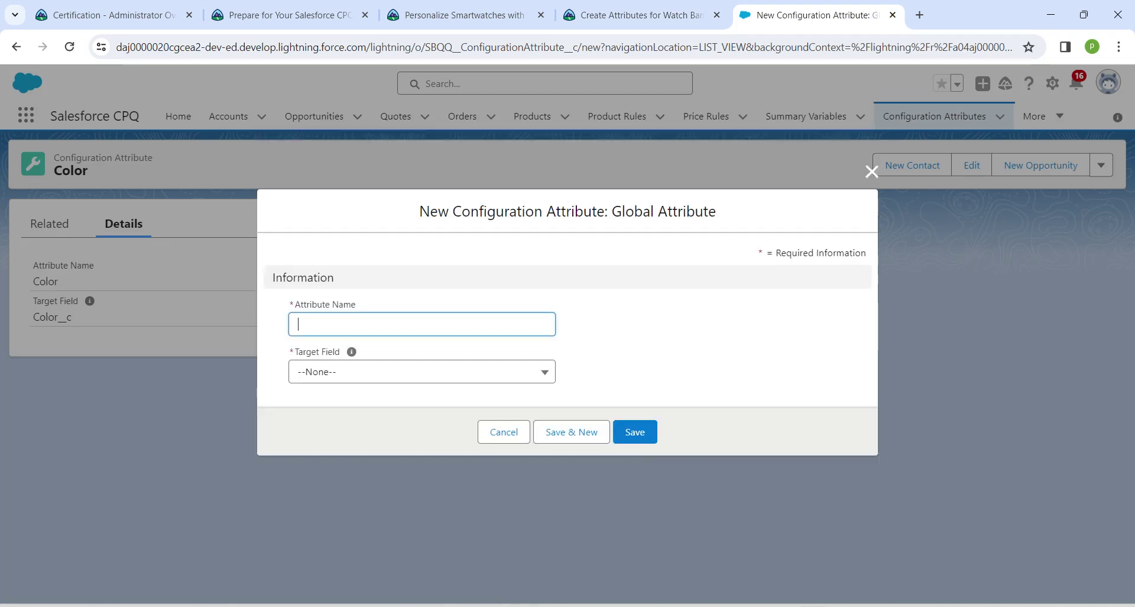
{"action": "type", "text": "Accent"}
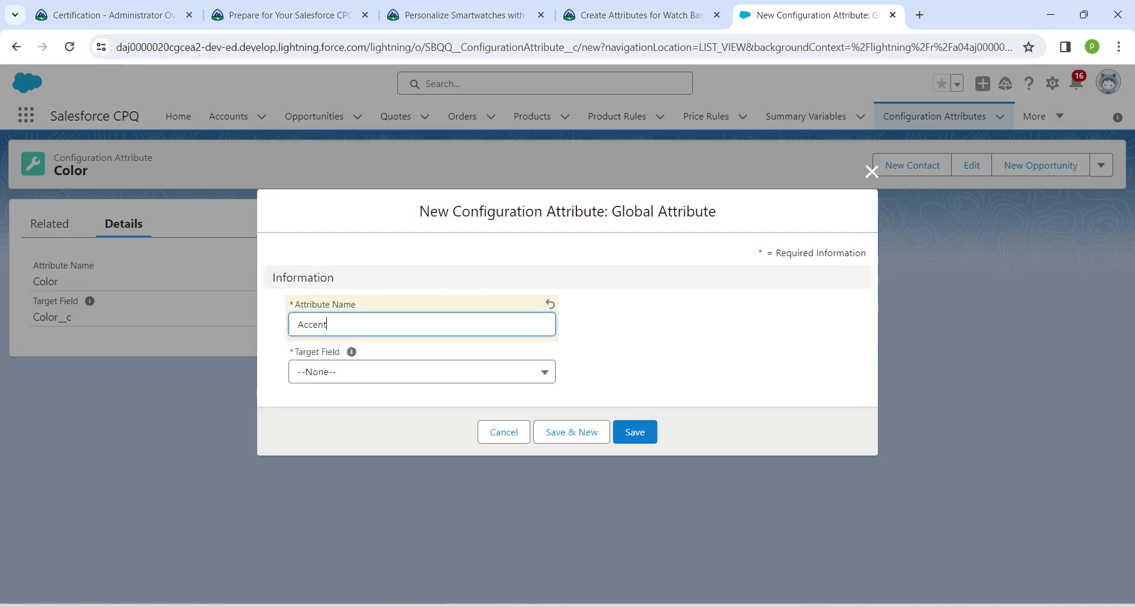
- Set the Accent attribute's target field to Accent__c and save the record
{"action": "left_click", "coordinate": [422, 371]}
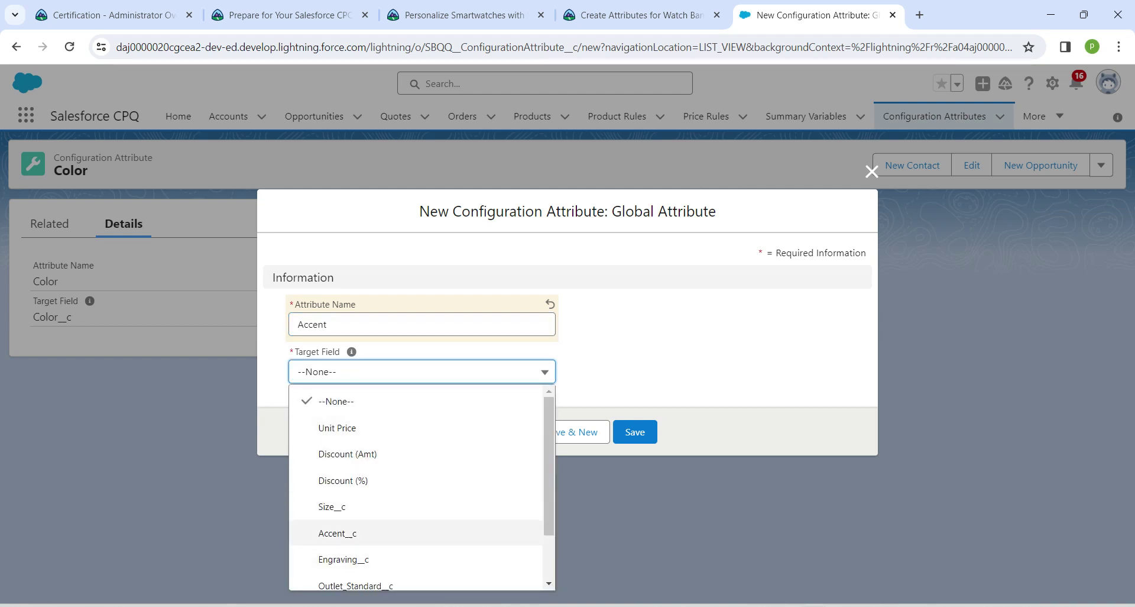
{"action": "left_click", "coordinate": [338, 533]}
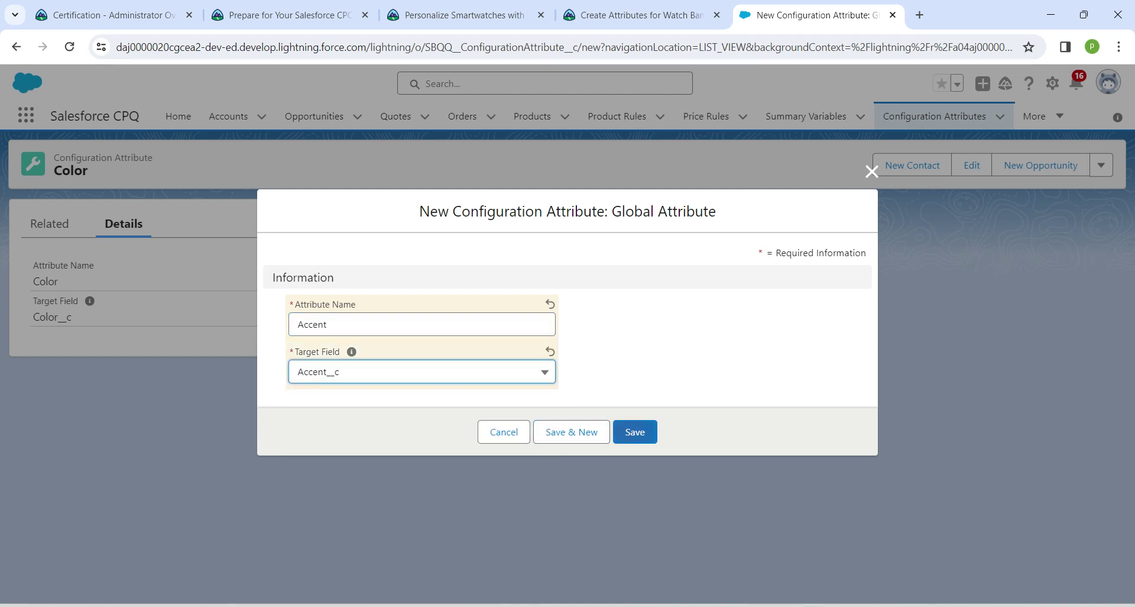
{"action": "left_click", "coordinate": [635, 432]}
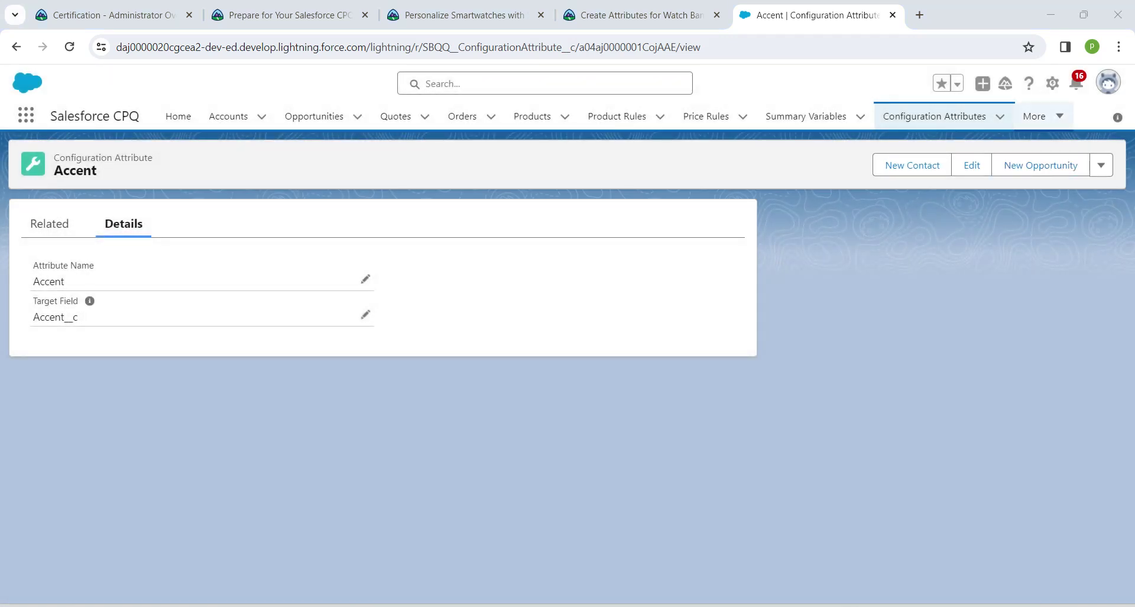
- Go to the Attribute Sets list and start a new attribute set
{"action": "left_click", "coordinate": [1039, 116]}
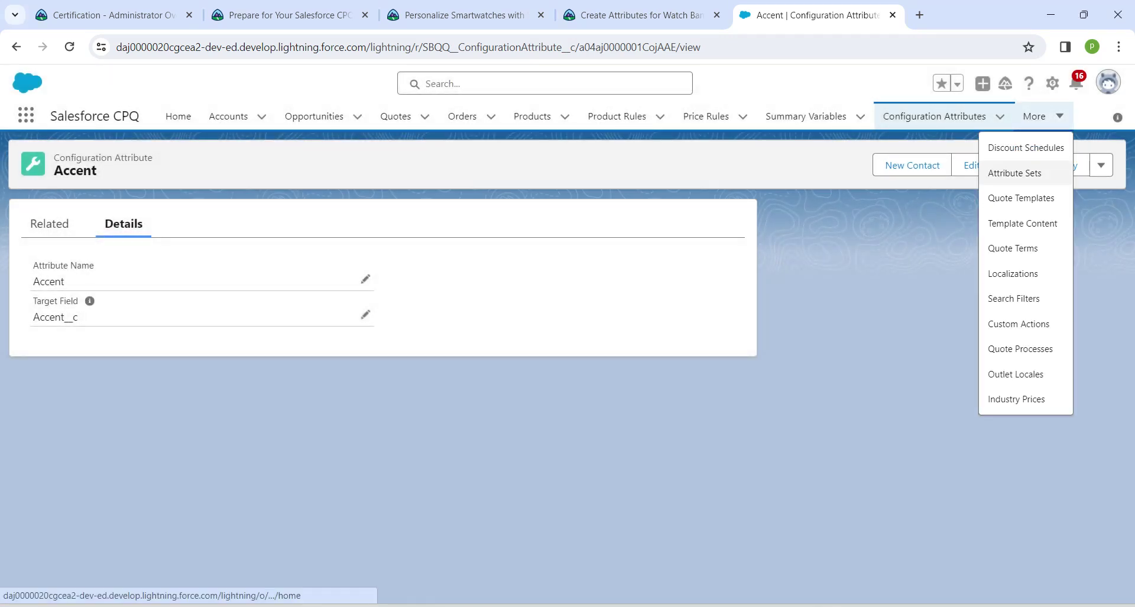
{"action": "left_click", "coordinate": [1015, 173]}
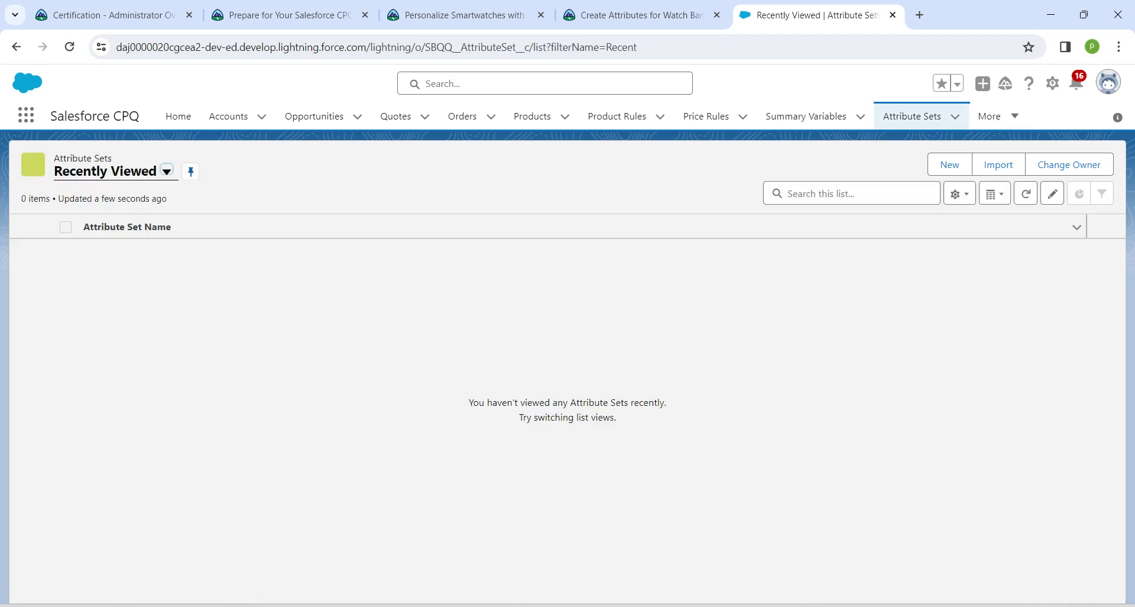
{"action": "left_click", "coordinate": [949, 165]}
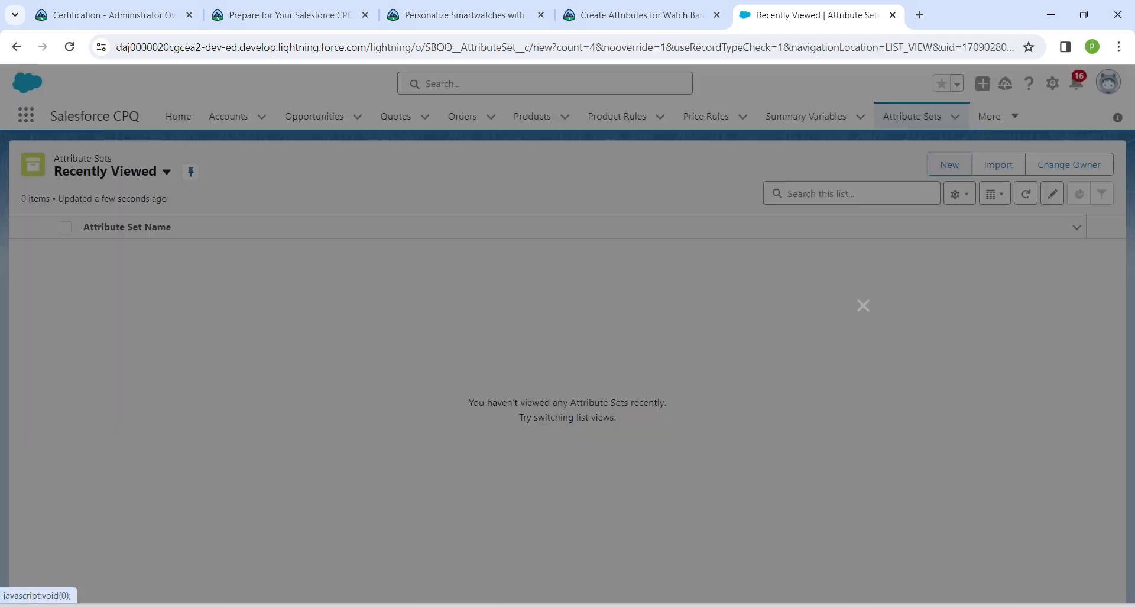
- Copy the name Watch Band Style from the Trailhead instructions, enter it as the attribute set's name in Salesforce and save the set
{"action": "left_click", "coordinate": [642, 16]}
{"action": "scroll", "coordinate": [470, 370], "scroll_direction": "down", "scroll_amount": 10}
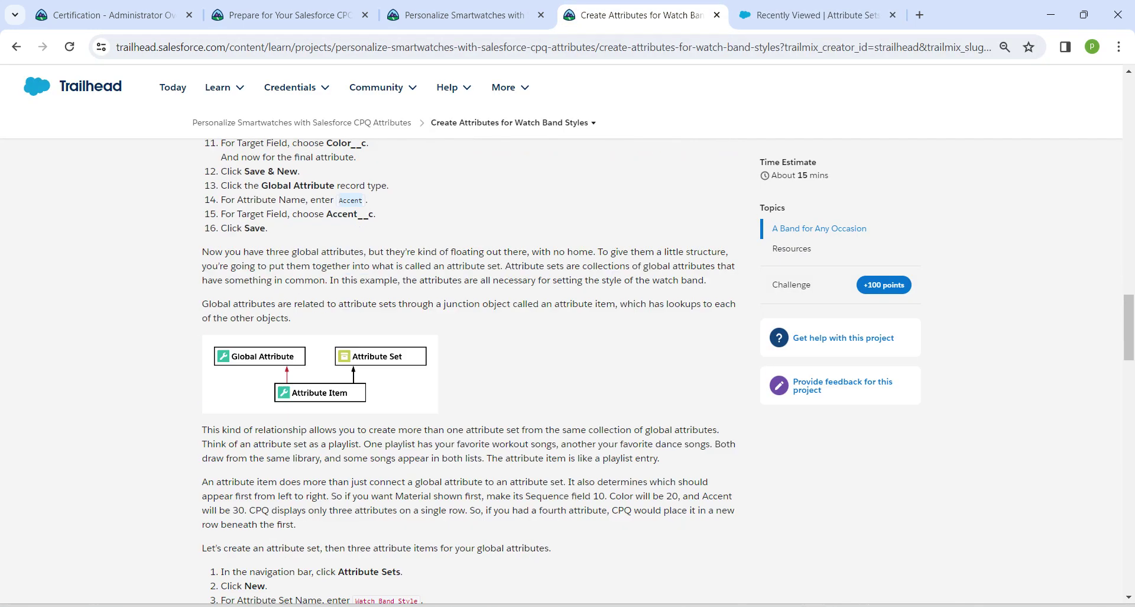
{"action": "left_click_drag", "start_coordinate": [354, 304], "coordinate": [418, 304]}
{"action": "key", "text": "ctrl+c"}
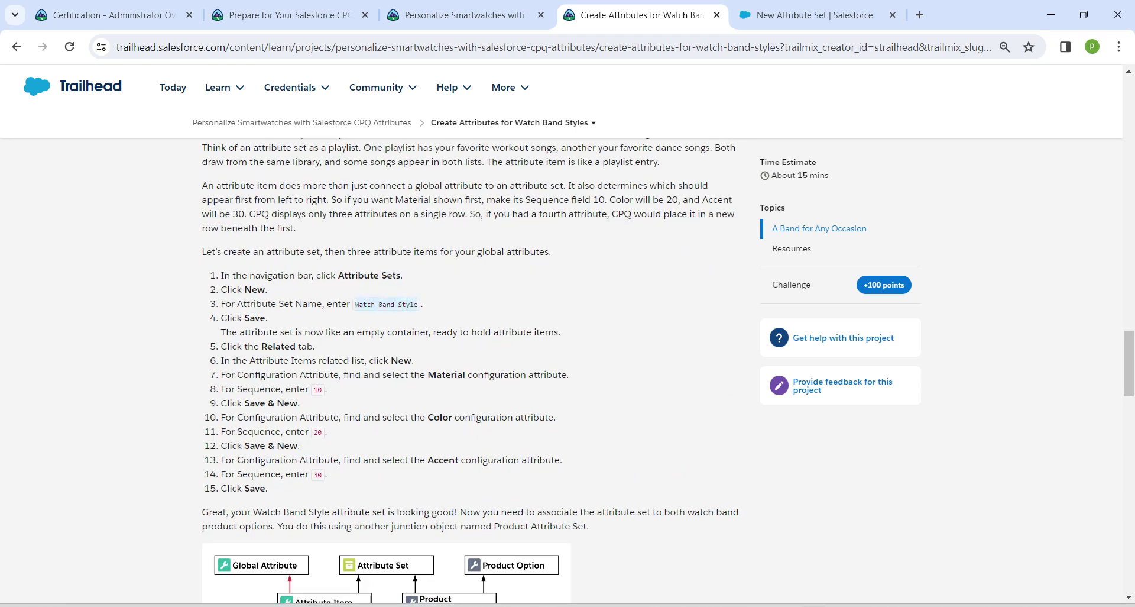
{"action": "left_click", "coordinate": [816, 15]}
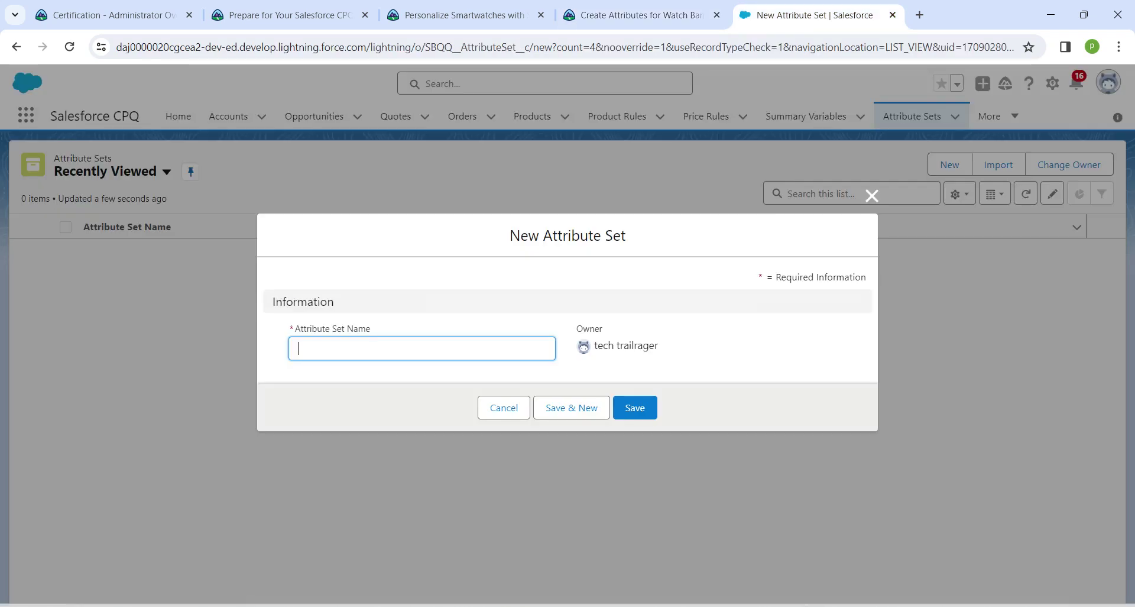
{"action": "key", "text": "ctrl+v"}
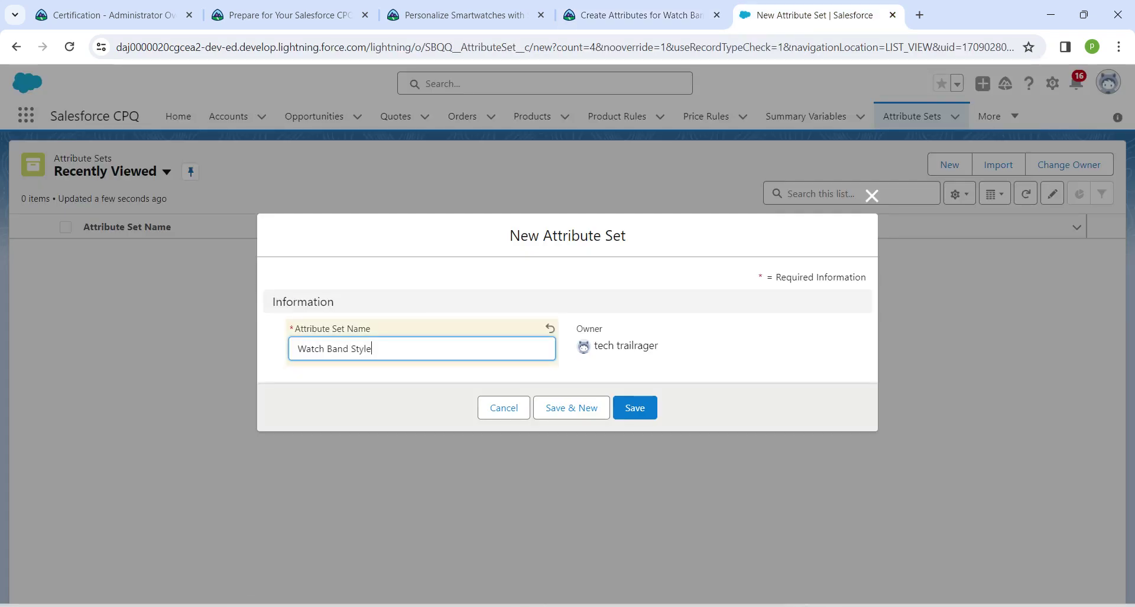
{"action": "left_click", "coordinate": [619, 411]}
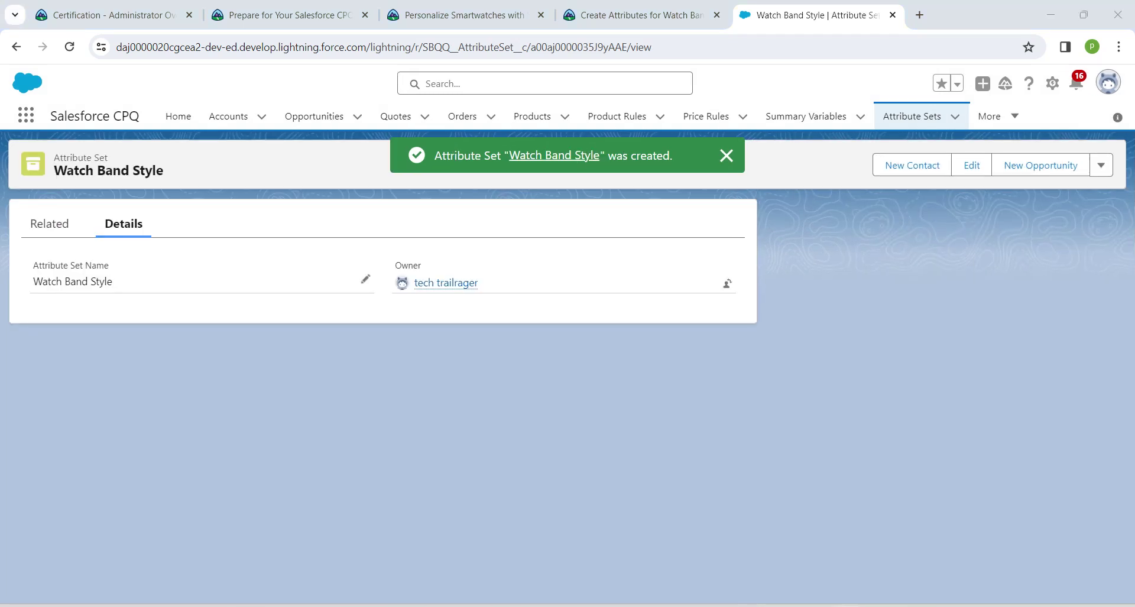
- Add an attribute item for Material with sequence 10 to the Watch Band Style set, saving it and starting another item
{"action": "left_click", "coordinate": [51, 224]}
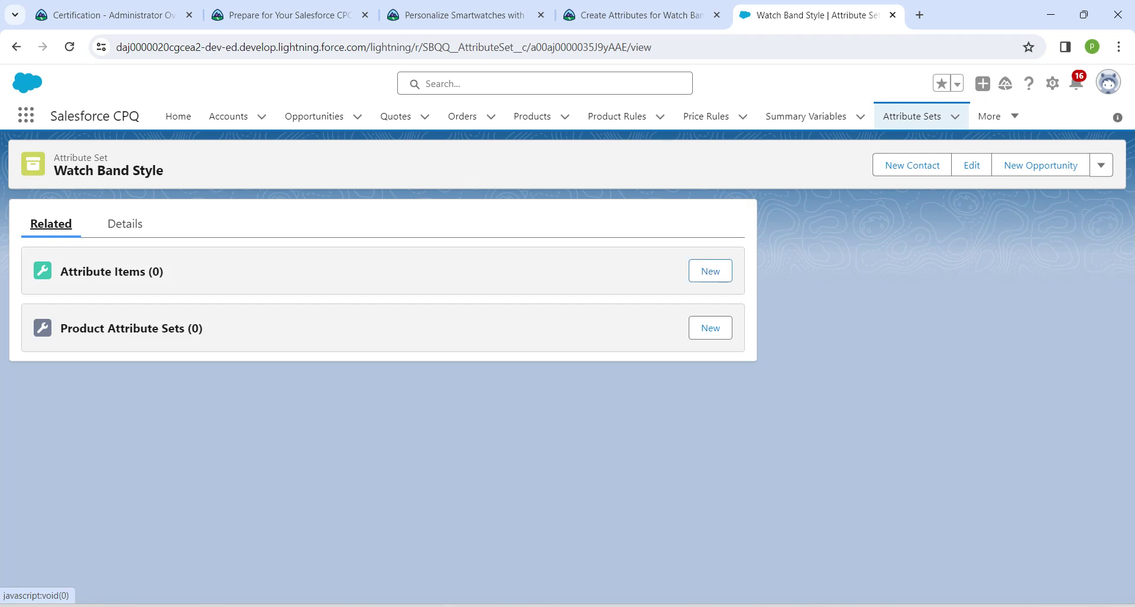
{"action": "left_click", "coordinate": [710, 271]}
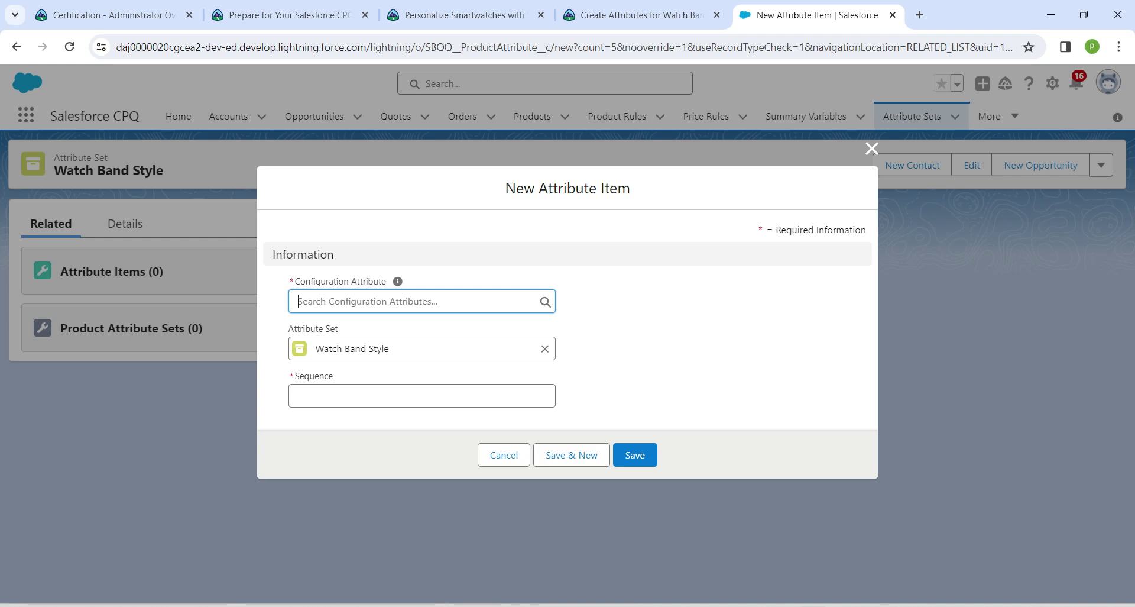
{"action": "left_click", "coordinate": [461, 301]}
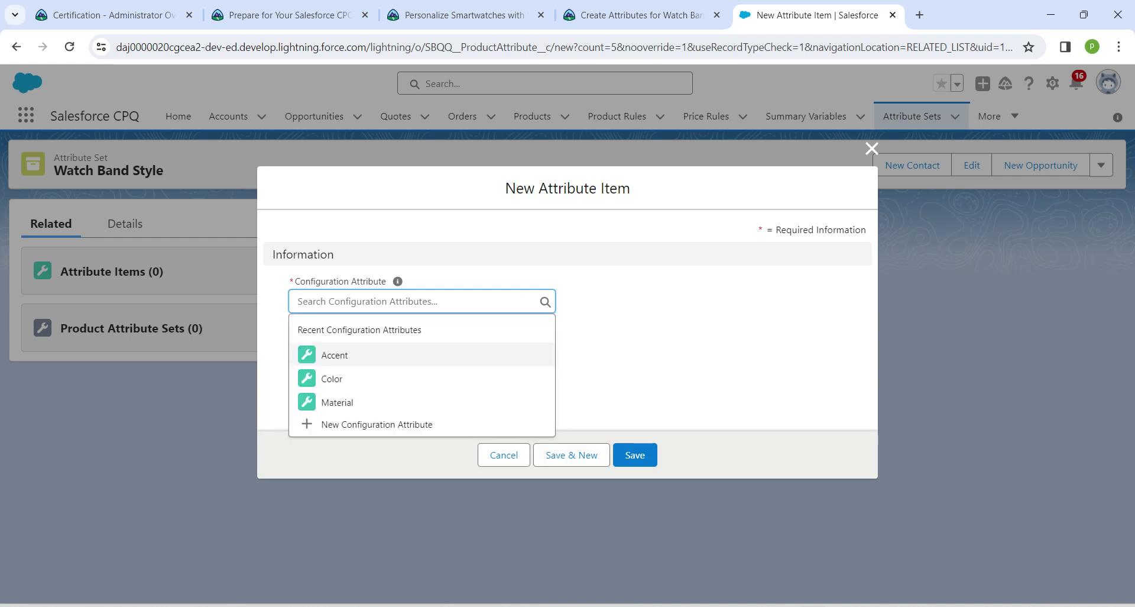
{"action": "type", "text": "ma"}
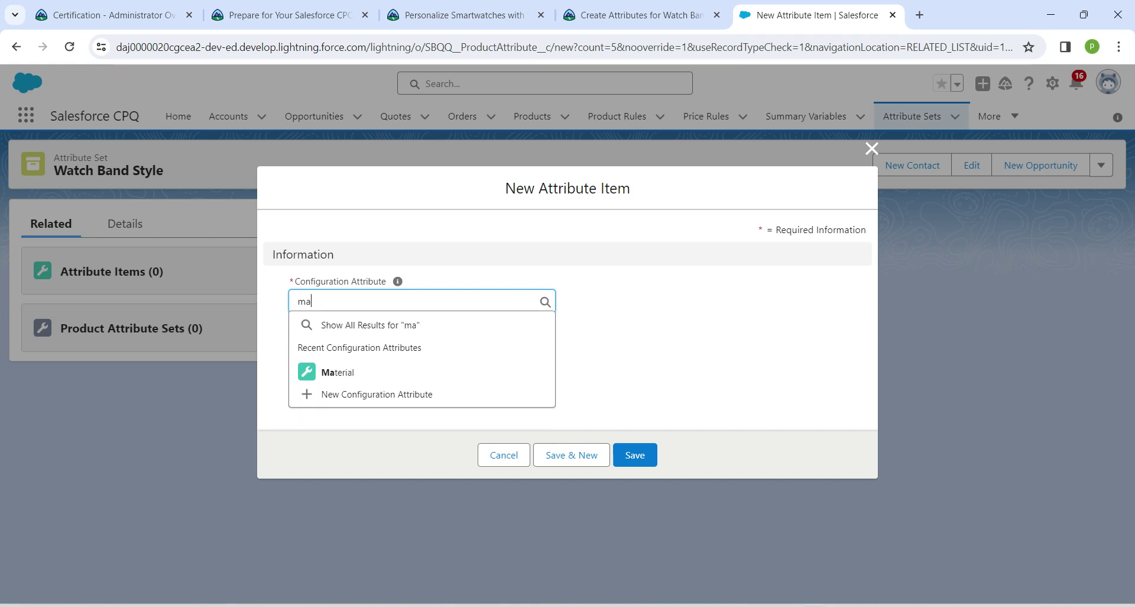
{"action": "left_click", "coordinate": [337, 372]}
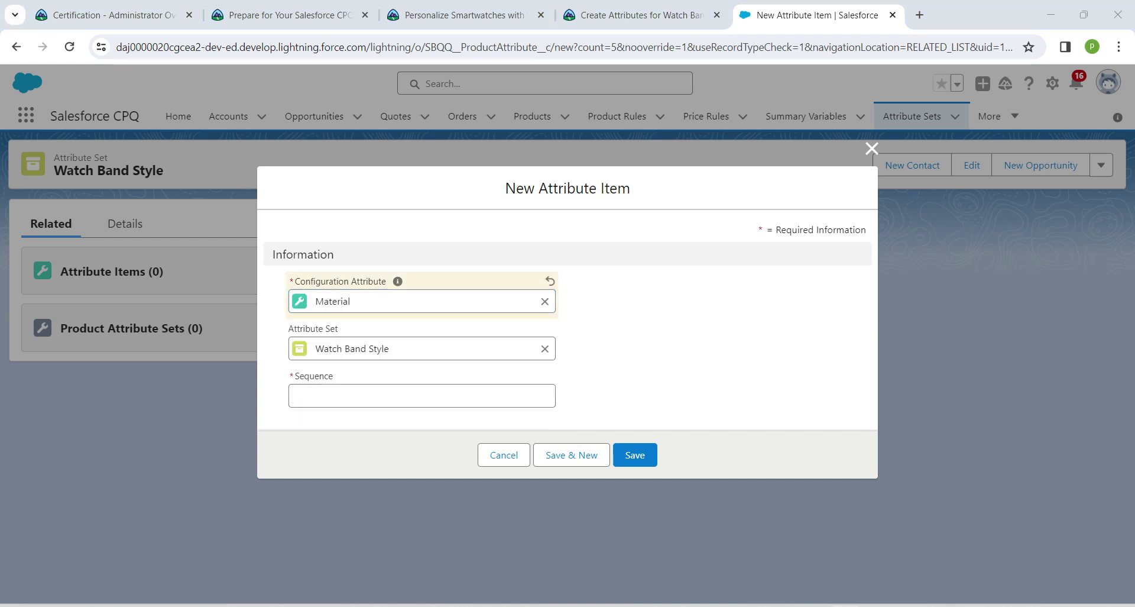
{"action": "left_click", "coordinate": [367, 395]}
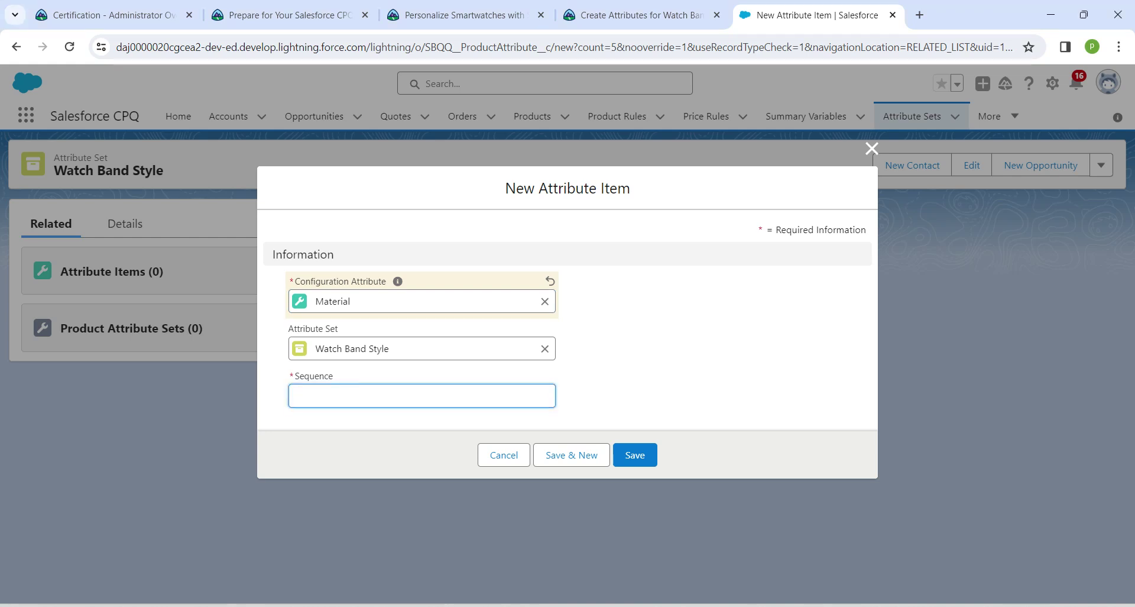
{"action": "type", "text": "10"}
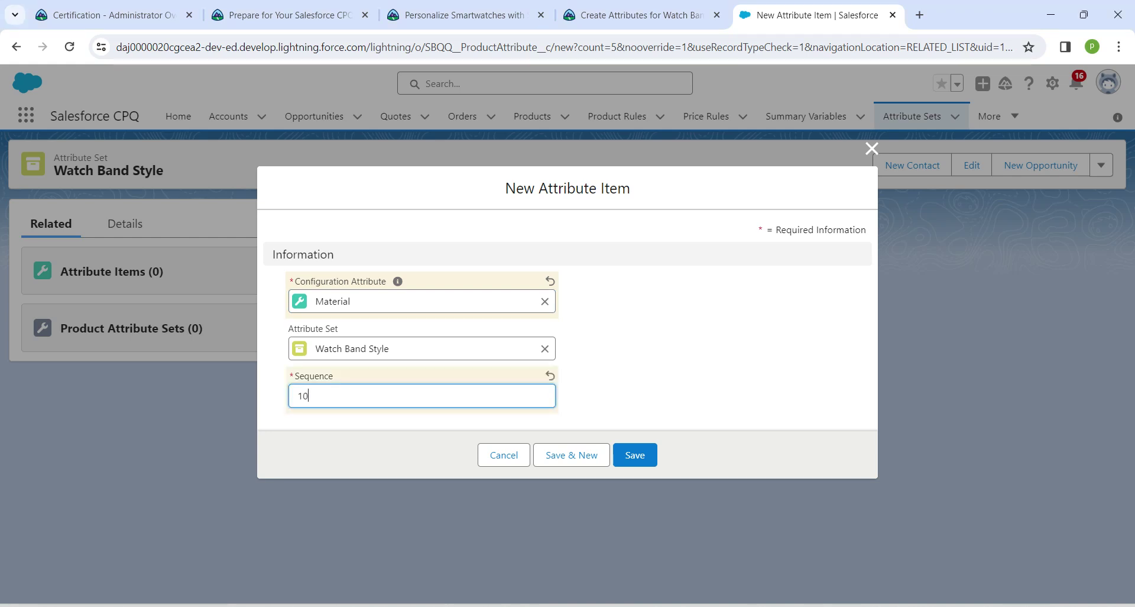
{"action": "left_click", "coordinate": [577, 460]}
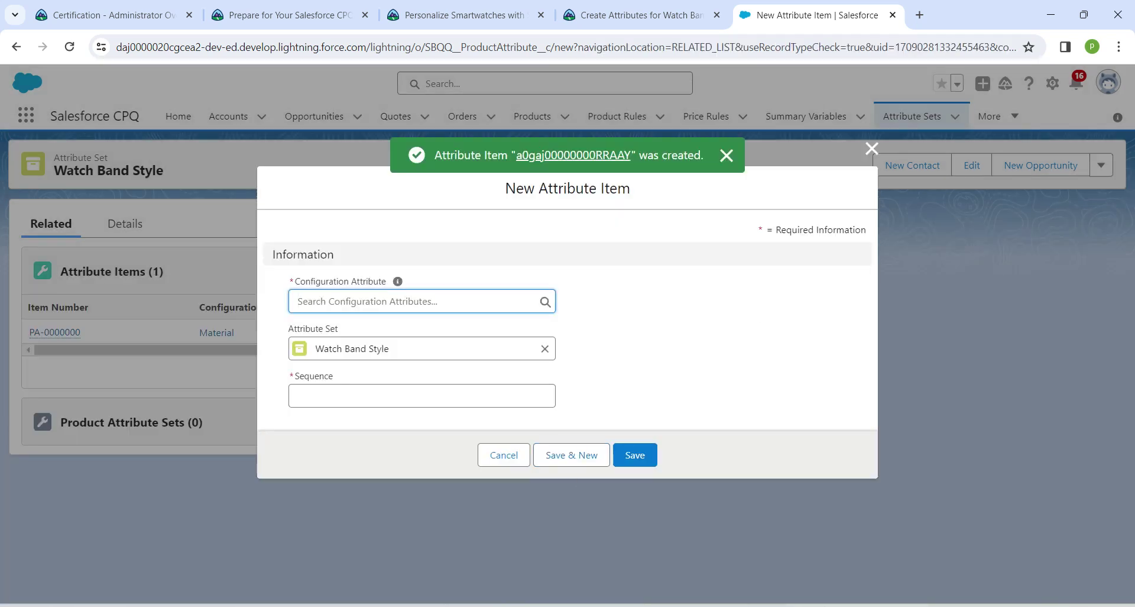
- Add an attribute item for Color with sequence 20 to the Watch Band Style set, saving it and starting another item
{"action": "type", "text": "color"}
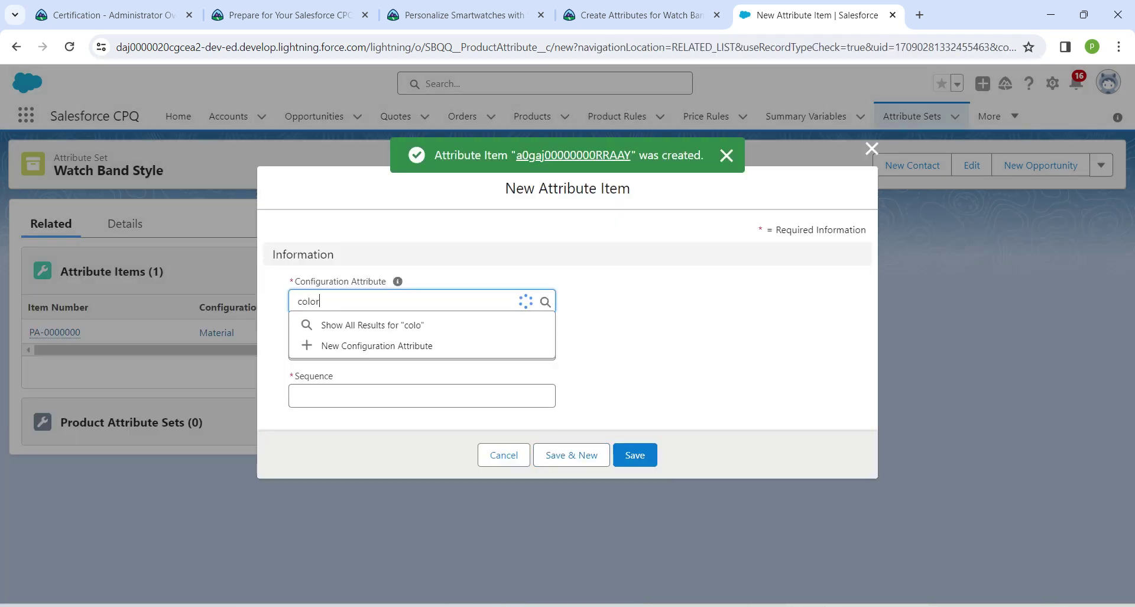
{"action": "key", "text": "BackSpace"}
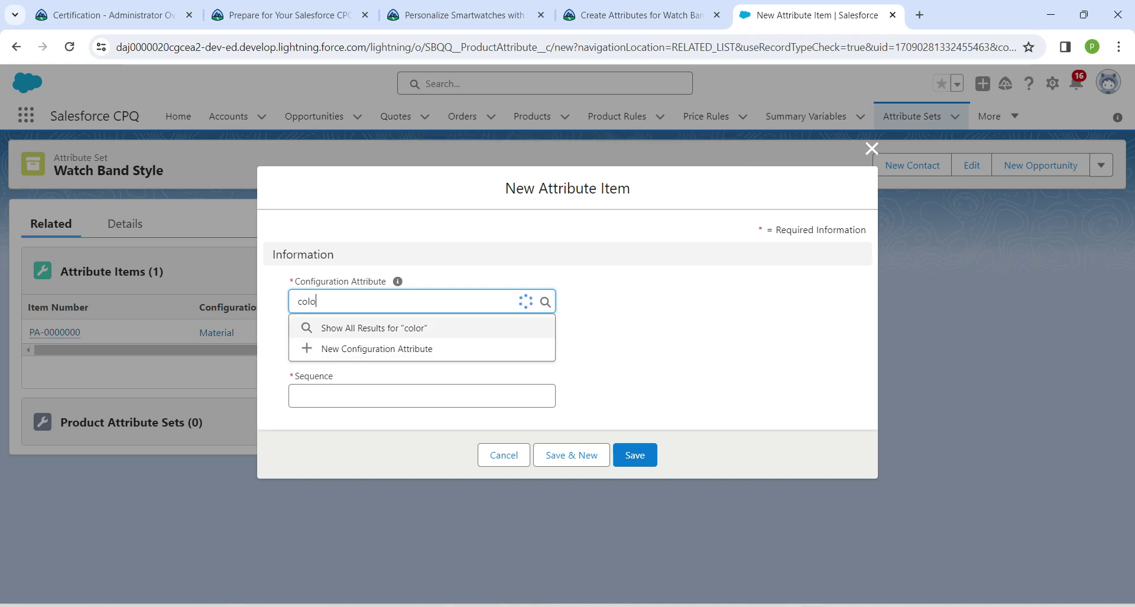
{"action": "key", "text": "BackSpace"}
{"action": "key", "text": "BackSpace"}
{"action": "key", "text": "Down"}
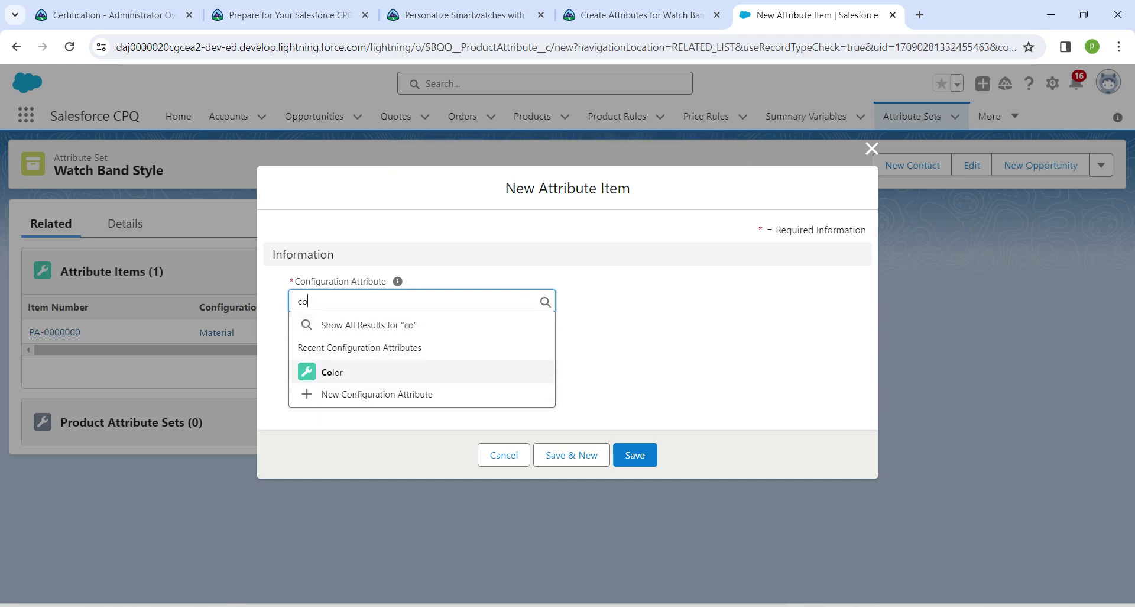
{"action": "key", "text": "Return"}
{"action": "left_click", "coordinate": [422, 396]}
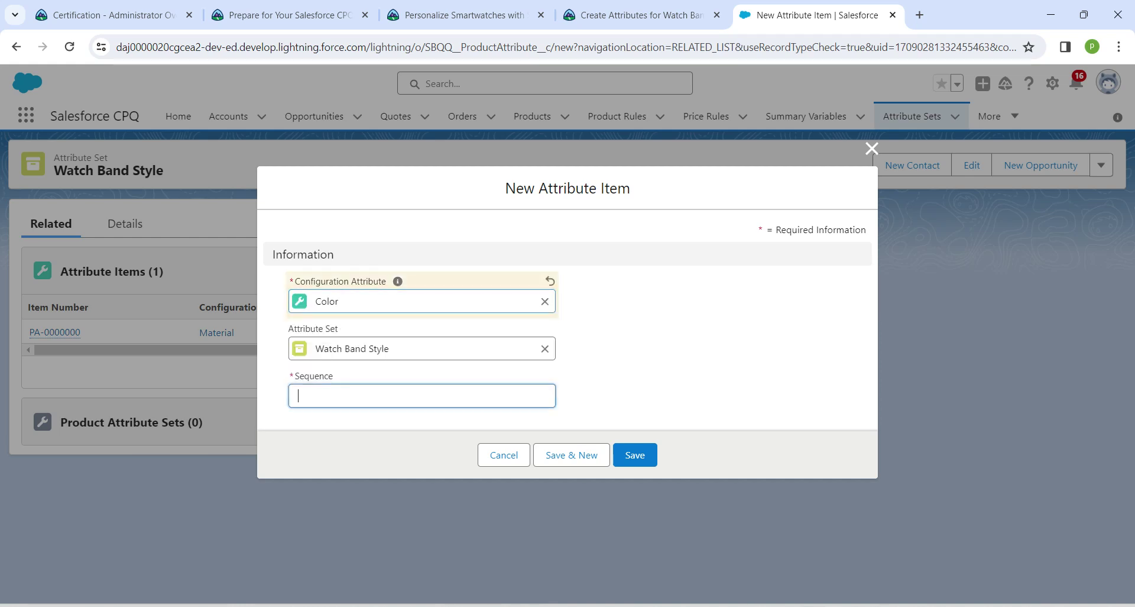
{"action": "type", "text": "20"}
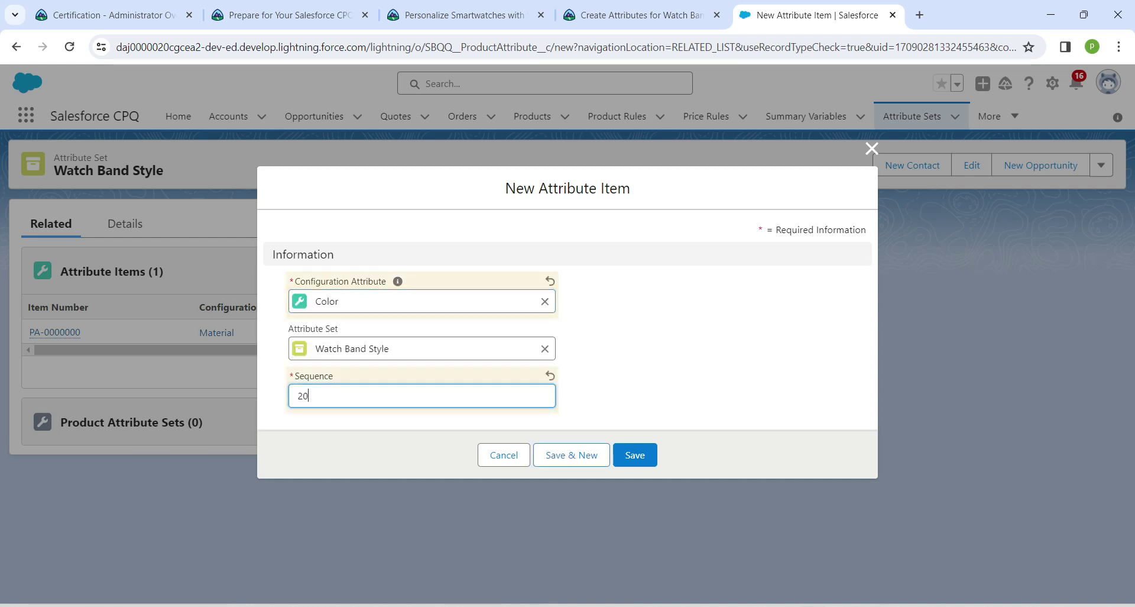
{"action": "left_click", "coordinate": [571, 455]}
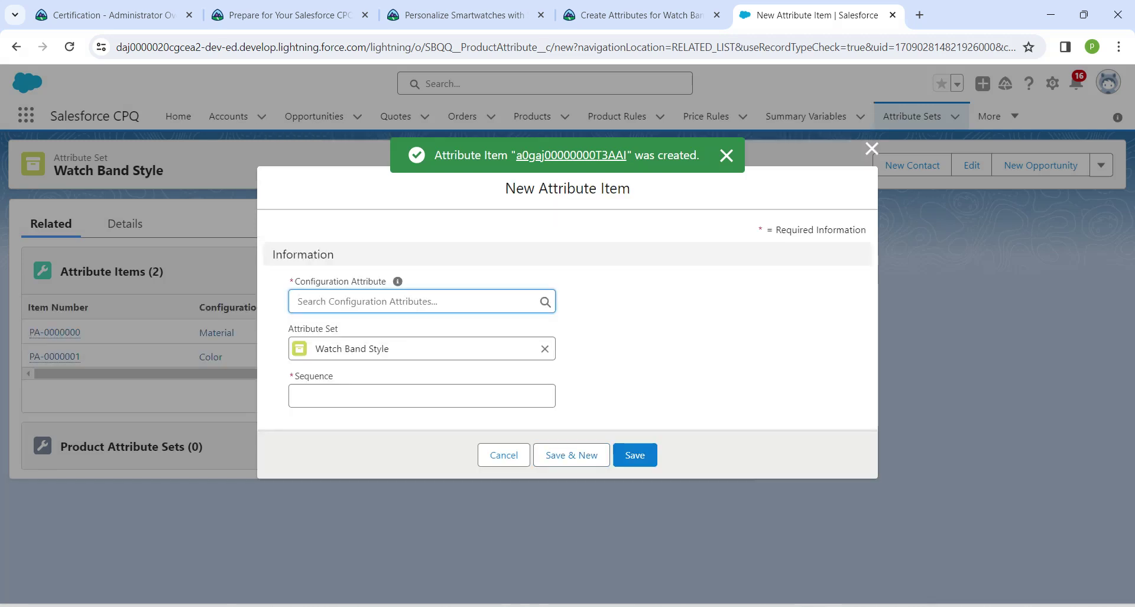
- Add an attribute item for Accent with sequence 30 to the Watch Band Style set and save it
{"action": "type", "text": "acce"}
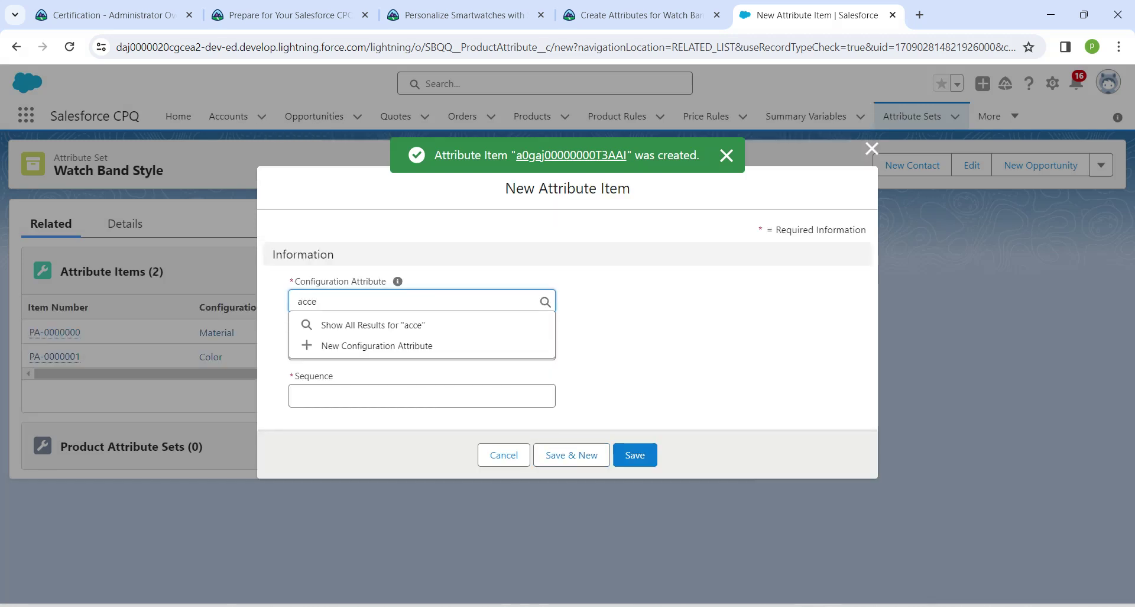
{"action": "key", "text": "BackSpace"}
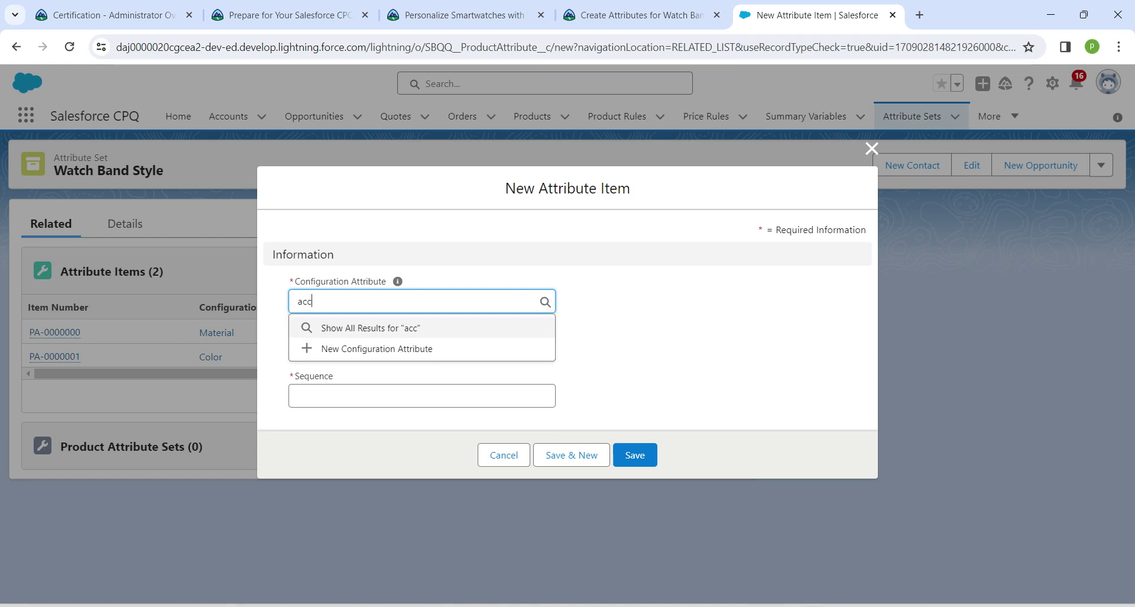
{"action": "key", "text": "BackSpace"}
{"action": "key", "text": "BackSpace"}
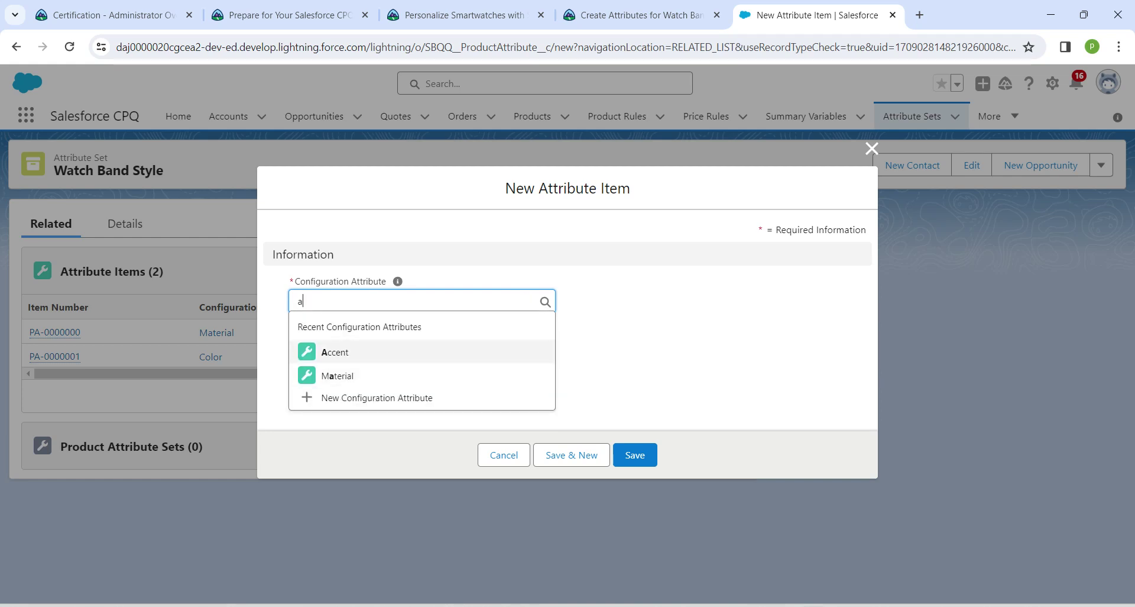
{"action": "left_click", "coordinate": [334, 351]}
{"action": "left_click", "coordinate": [354, 395]}
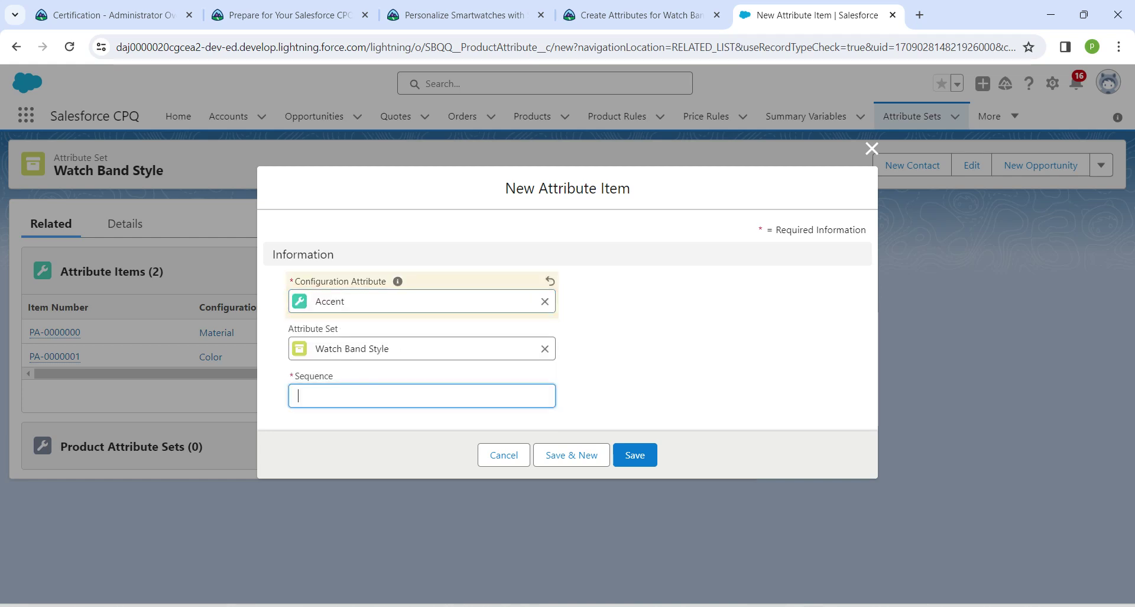
{"action": "type", "text": "30"}
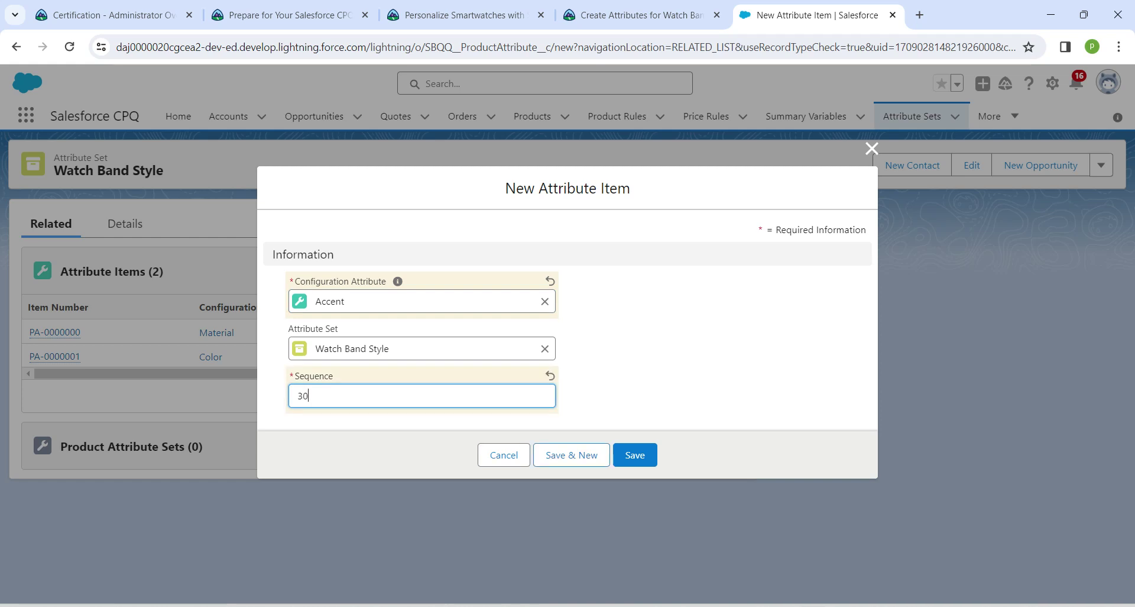
{"action": "left_click", "coordinate": [619, 451]}
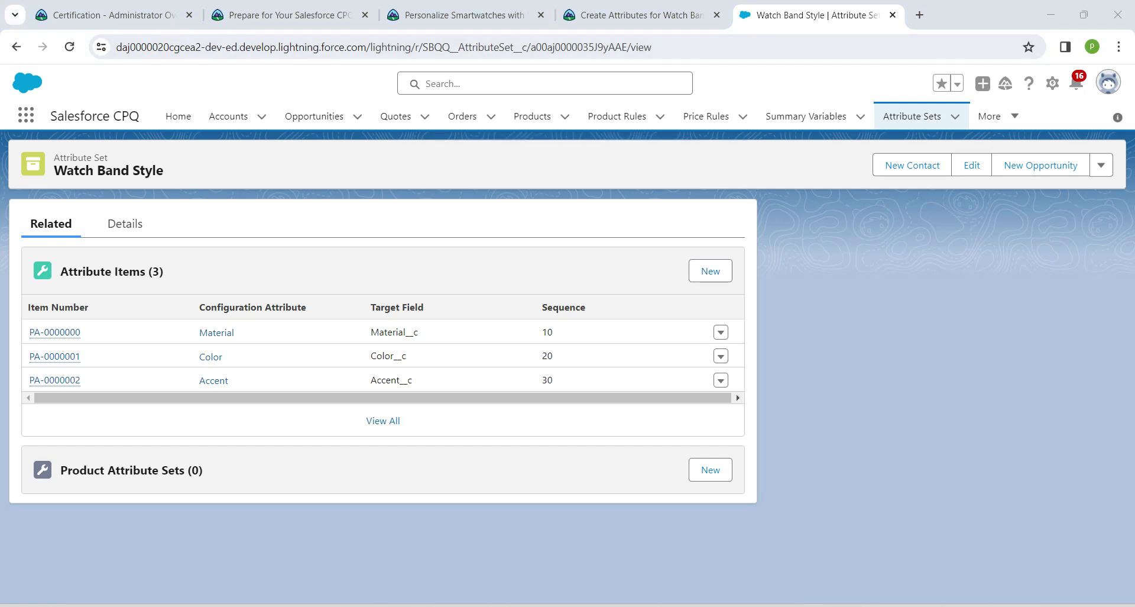
- Open the Smartwatch product from the recent records in the global search and show its related lists
{"action": "left_click", "coordinate": [544, 83]}
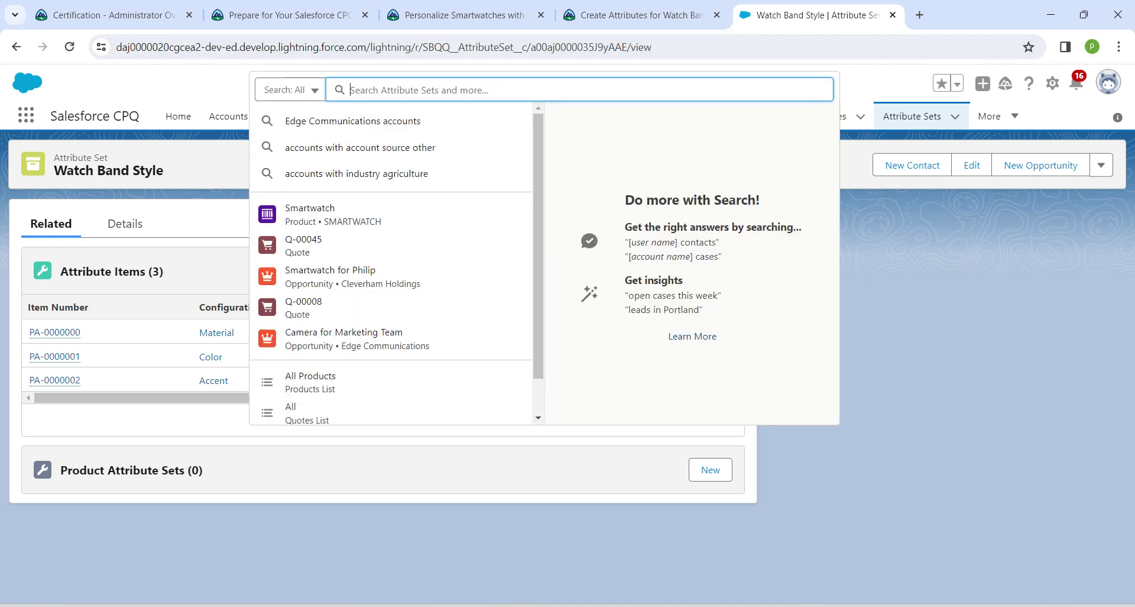
{"action": "key", "text": "Down"}
{"action": "key", "text": "Down"}
{"action": "key", "text": "Down"}
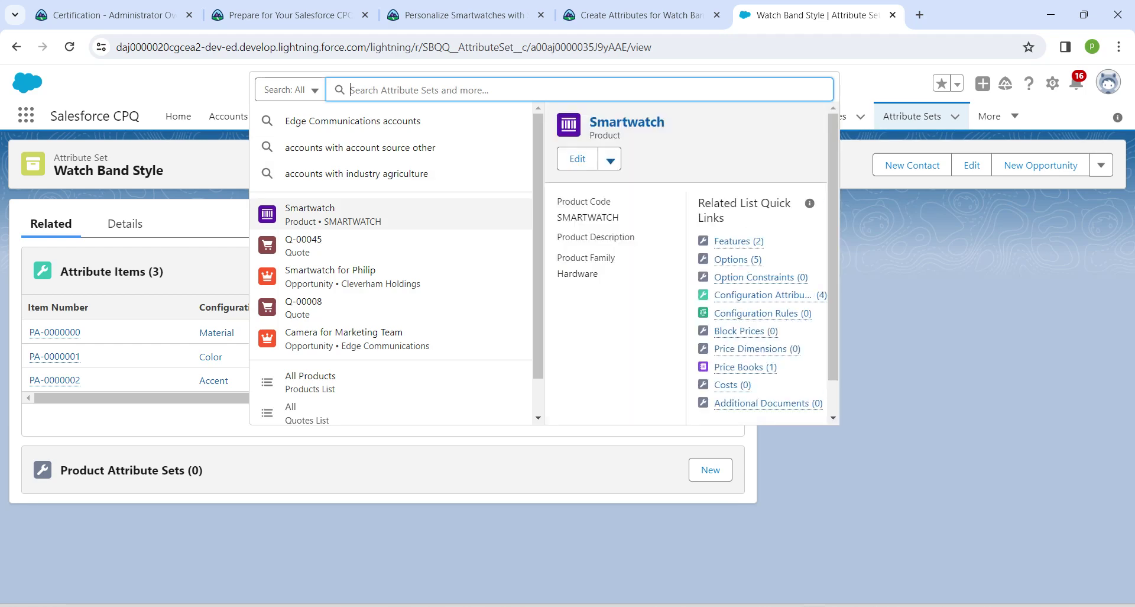
{"action": "key", "text": "Return"}
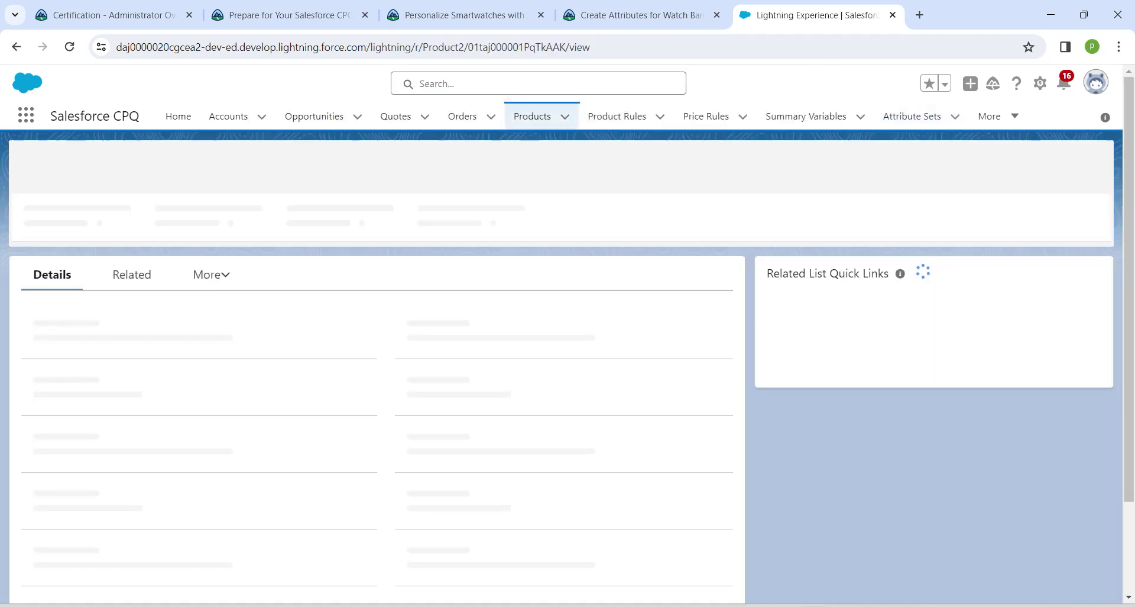
{"action": "left_click", "coordinate": [130, 276]}
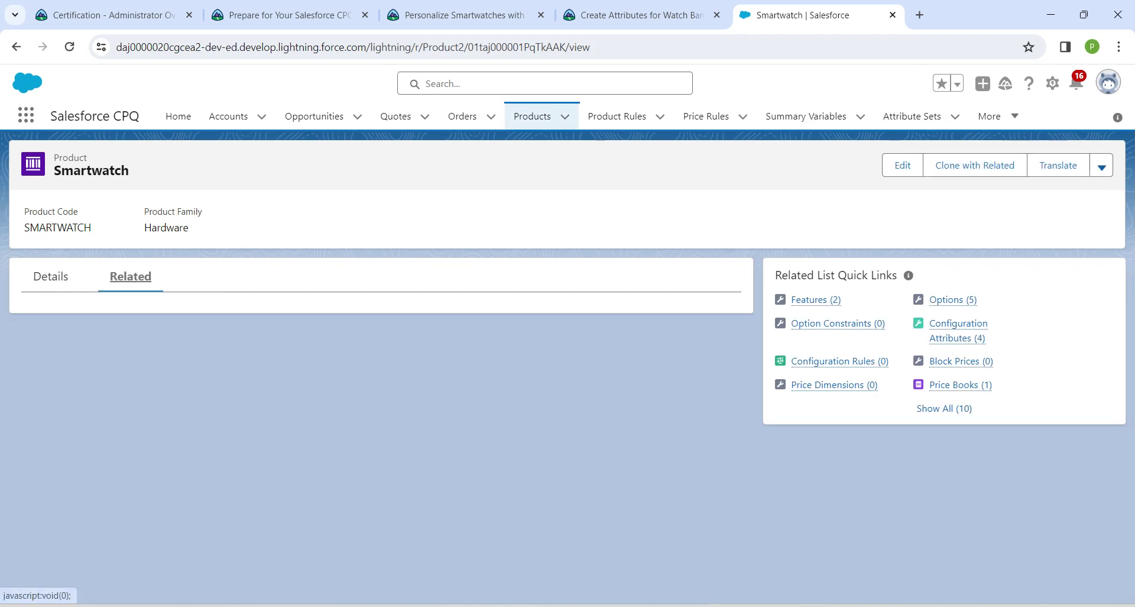
- Open the first Smartwatch Band option, PO-000076, from the product's options and show its related lists
{"action": "scroll", "coordinate": [377, 440], "scroll_direction": "down", "scroll_amount": 1}
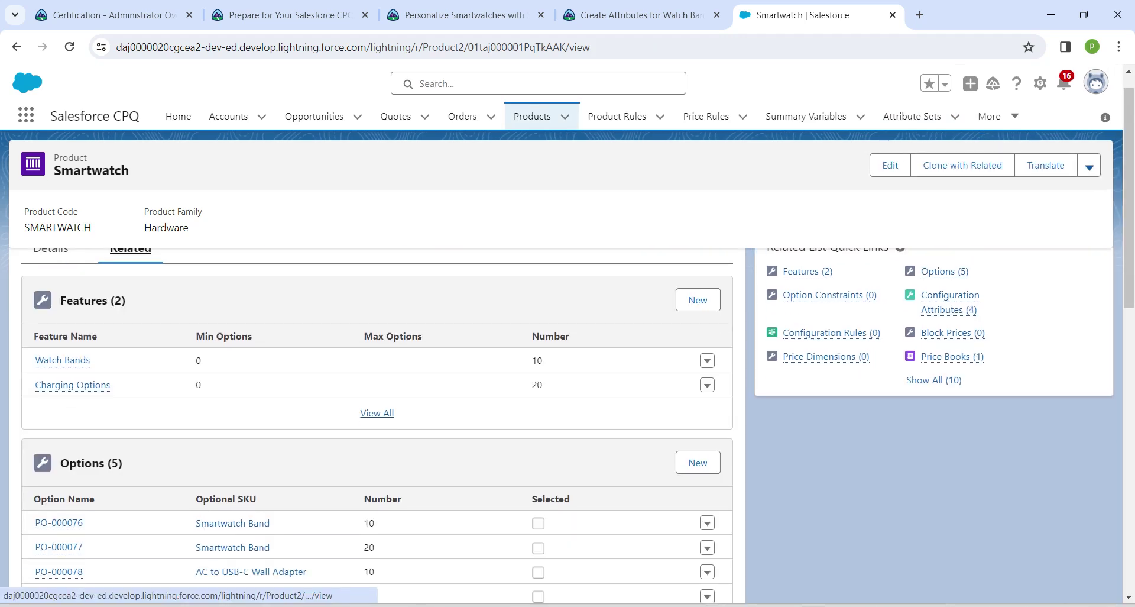
{"action": "scroll", "coordinate": [377, 414], "scroll_direction": "down", "scroll_amount": 3}
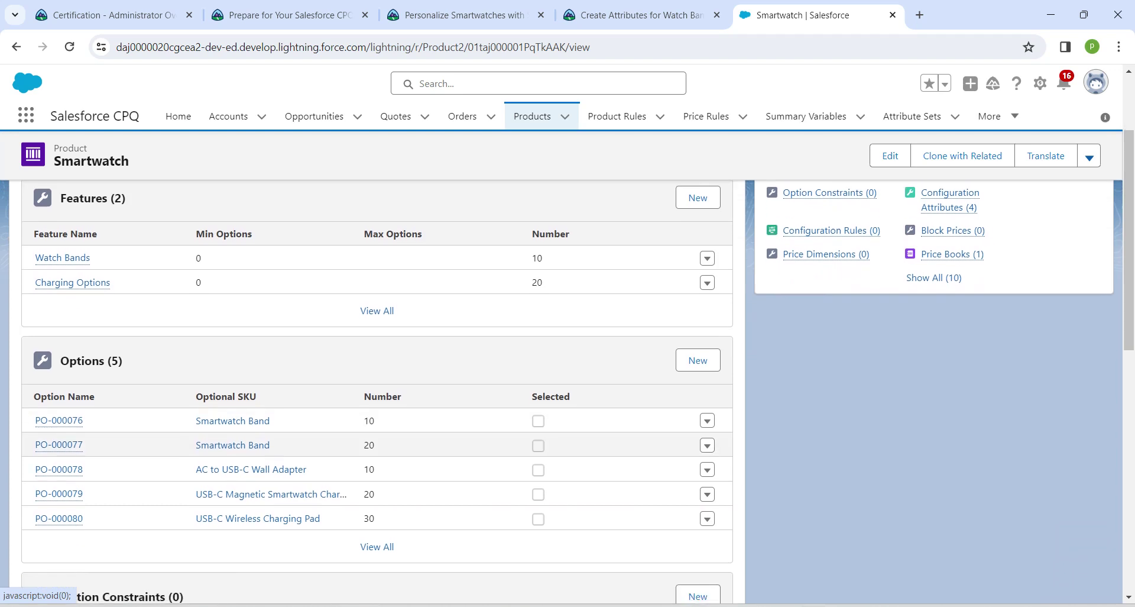
{"action": "mouse_move", "coordinate": [59, 420]}
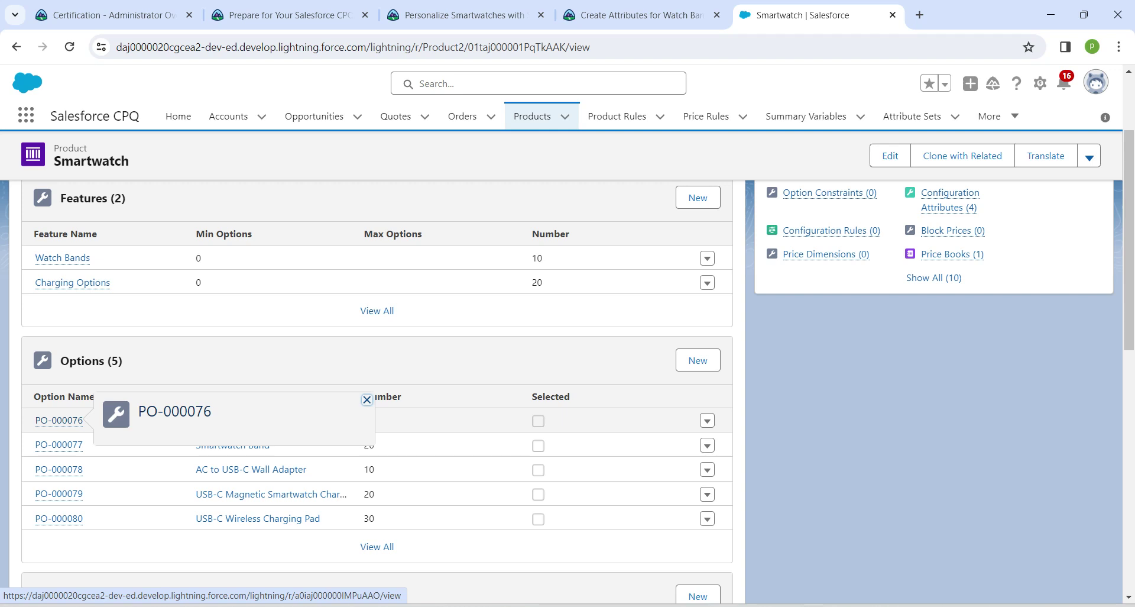
{"action": "left_click", "coordinate": [59, 420]}
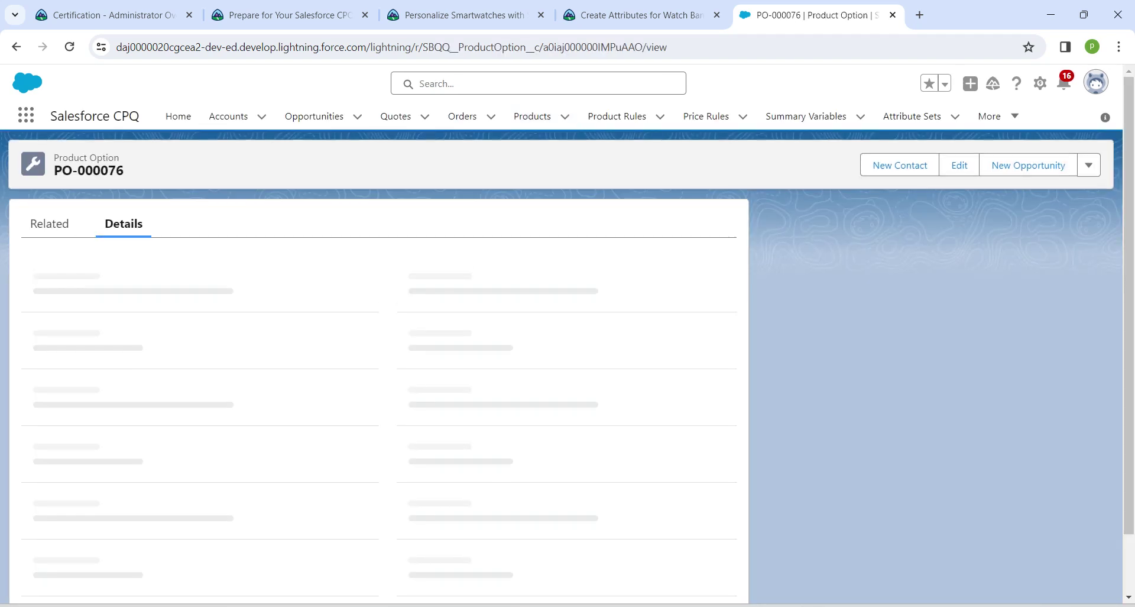
{"action": "left_click", "coordinate": [51, 225]}
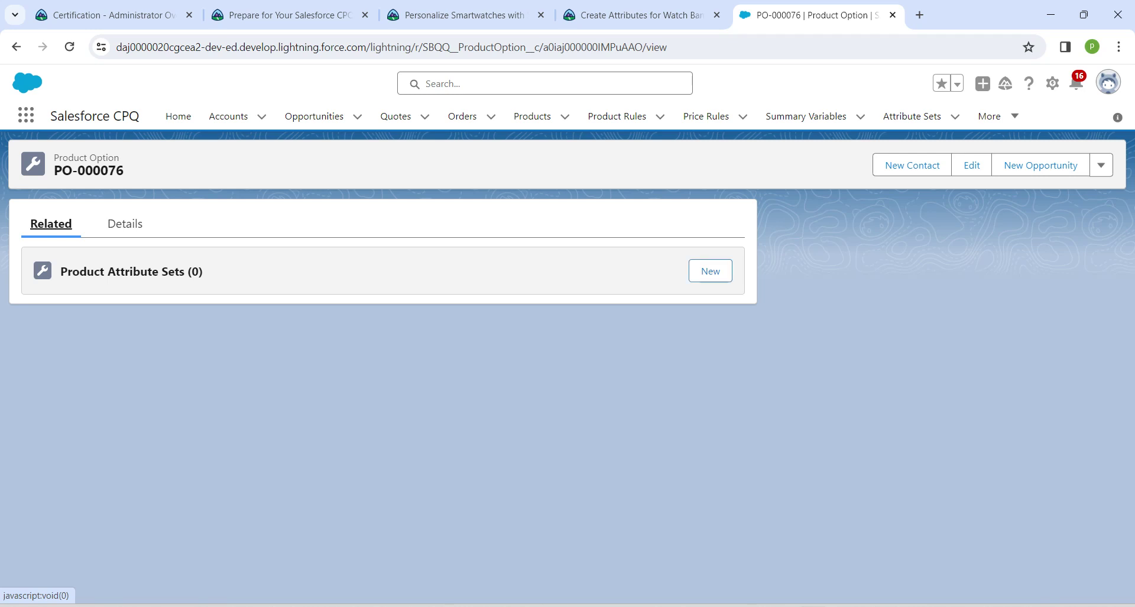
- Add a product attribute set to option PO-000076 using the Watch Band Style attribute set with sequence 10, and save it
{"action": "left_click", "coordinate": [710, 271]}
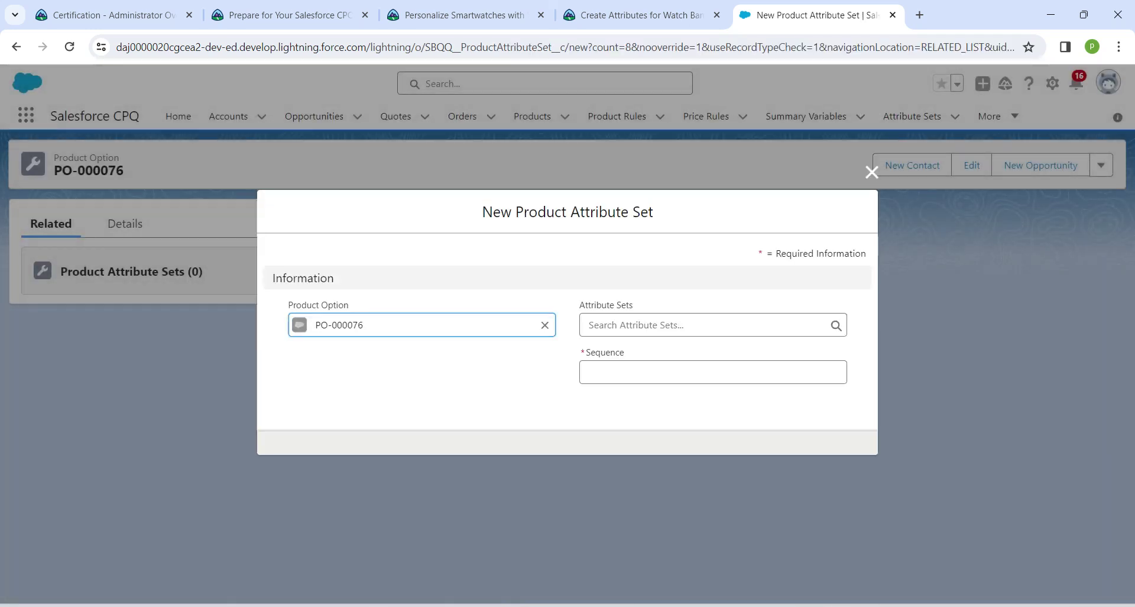
{"action": "left_click", "coordinate": [713, 325]}
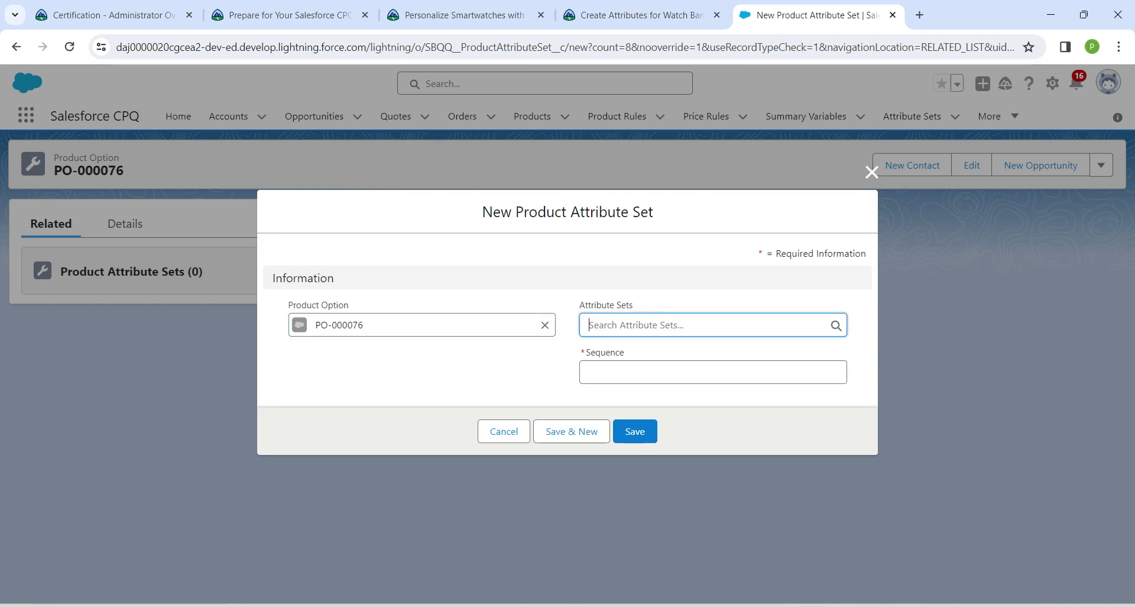
{"action": "type", "text": "wa"}
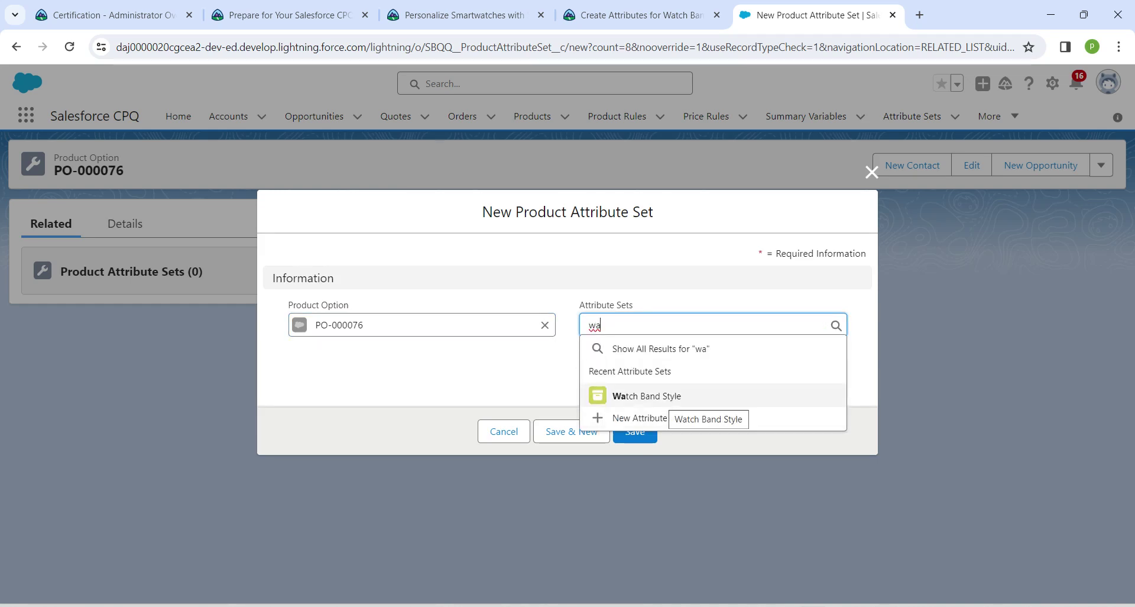
{"action": "left_click", "coordinate": [647, 396]}
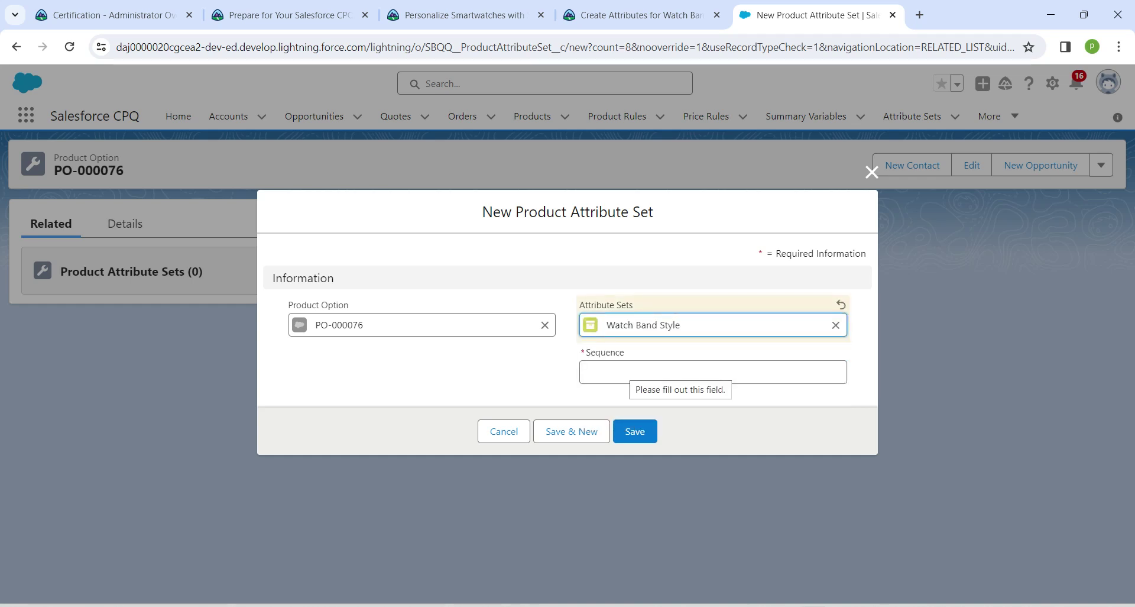
{"action": "left_click", "coordinate": [630, 370]}
{"action": "type", "text": "10"}
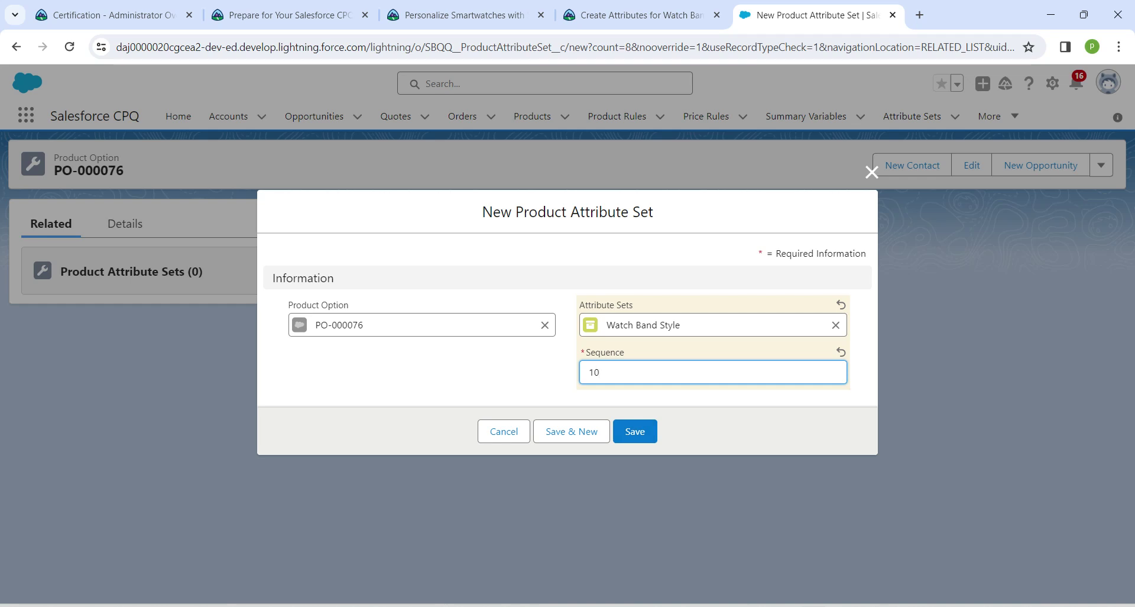
{"action": "left_click", "coordinate": [635, 432]}
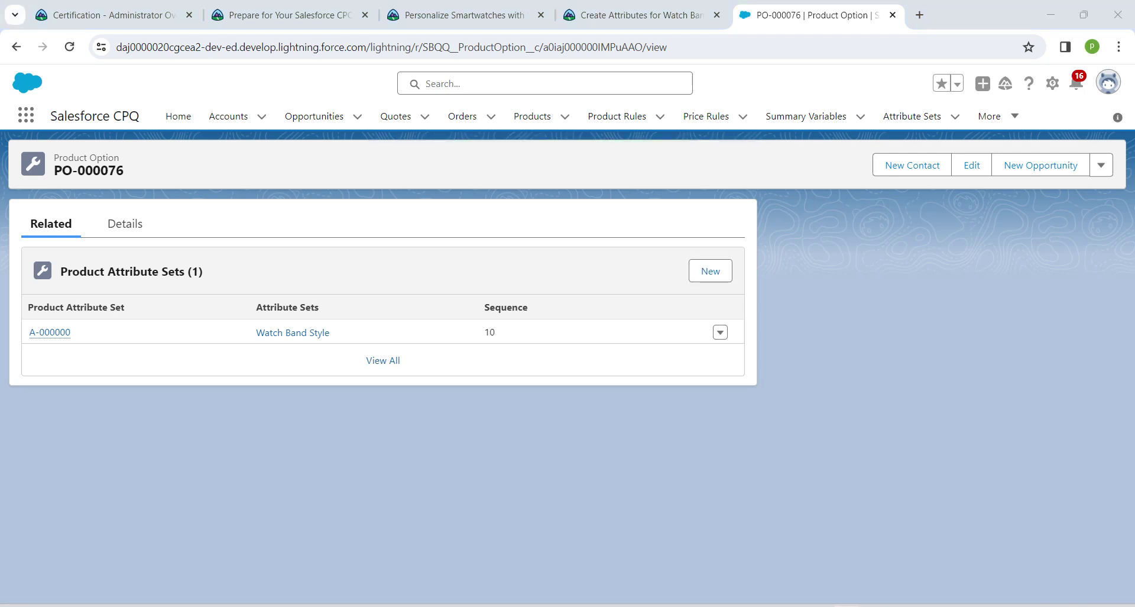
- Open quote Q-00045 for line editing from the recent records and start adding products to it
{"action": "left_click", "coordinate": [545, 84]}
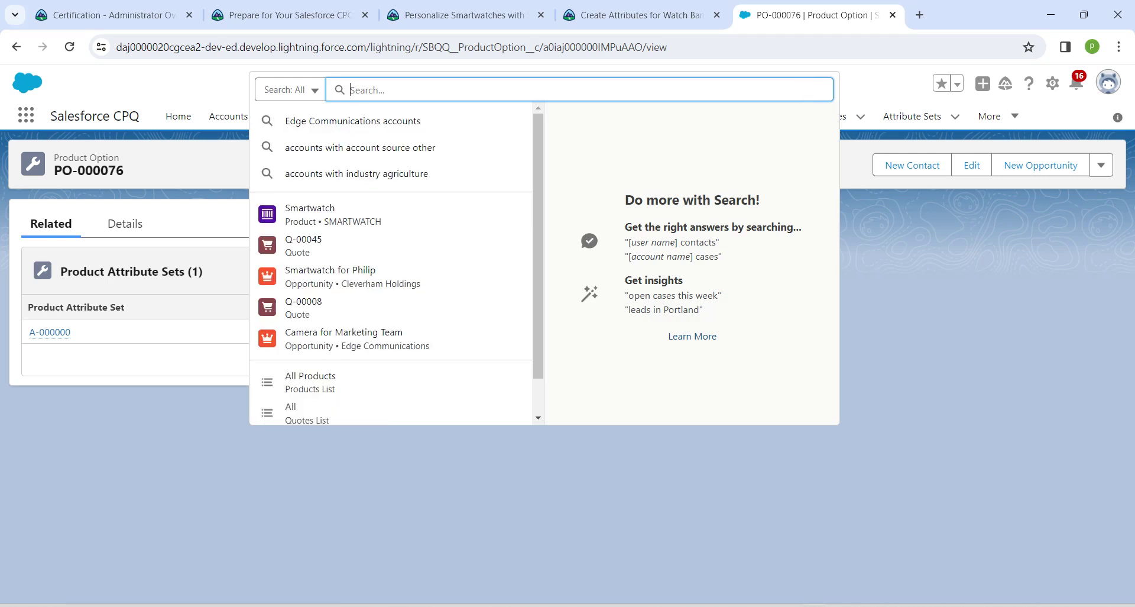
{"action": "mouse_move", "coordinate": [322, 248]}
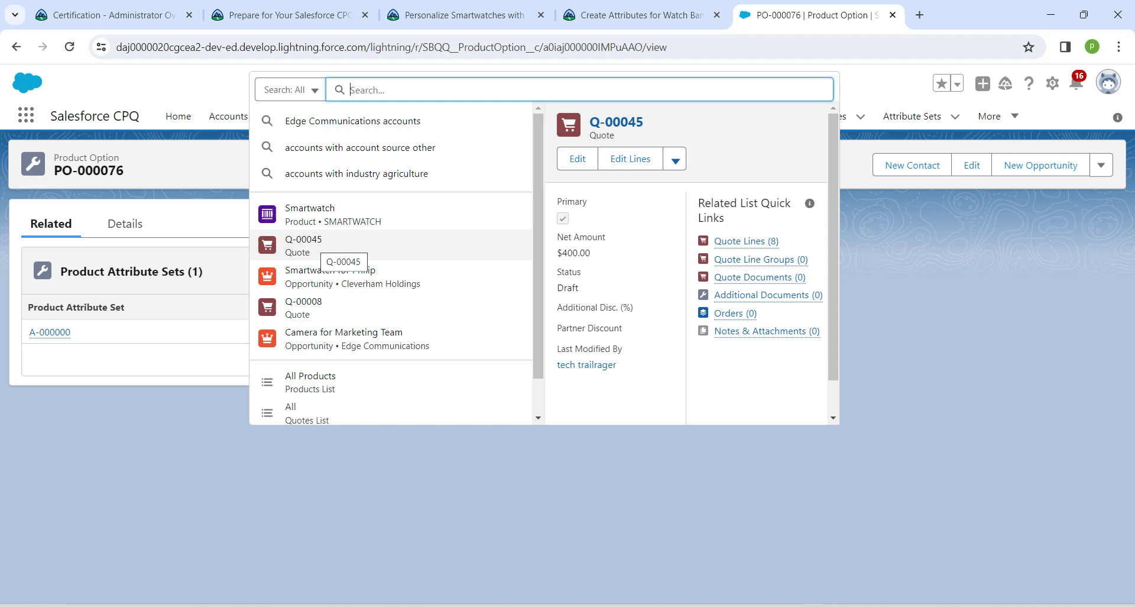
{"action": "left_click", "coordinate": [630, 158]}
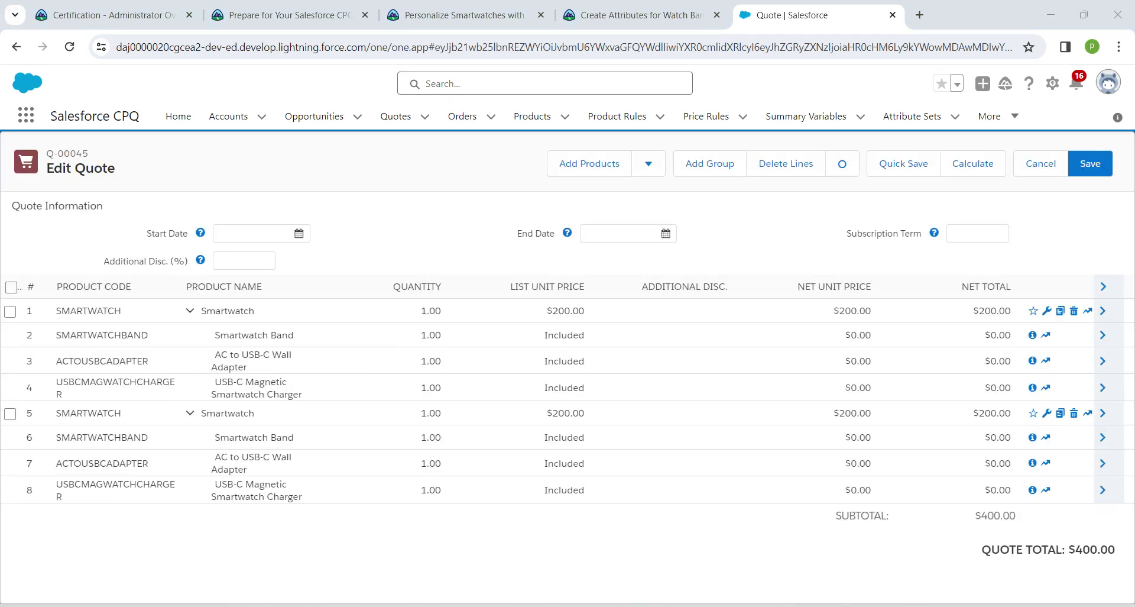
{"action": "left_click", "coordinate": [589, 164]}
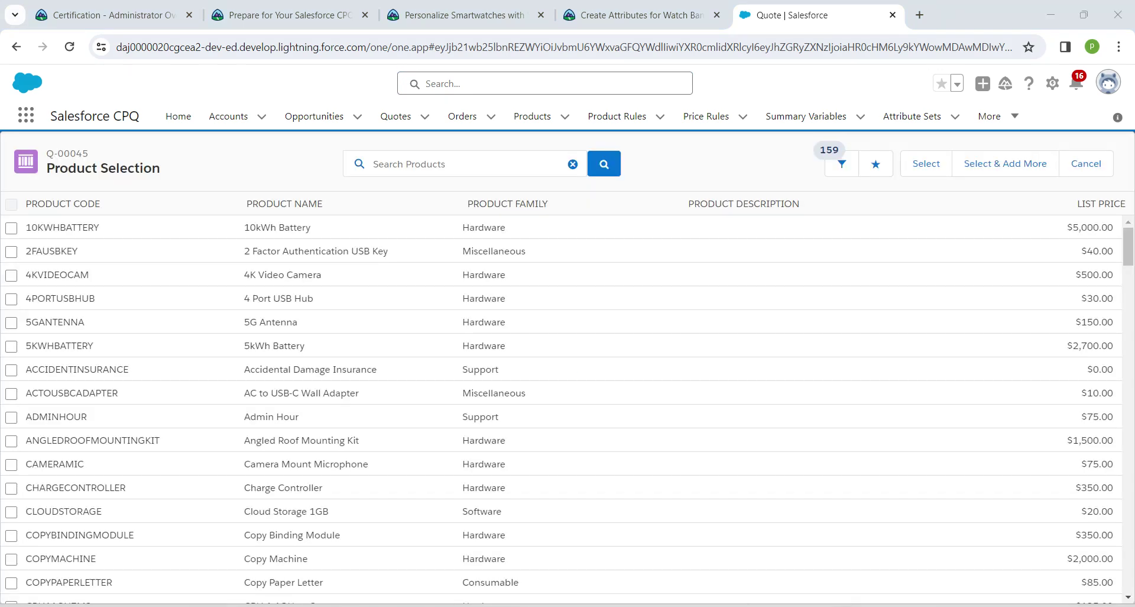
- Search the product selection for "smart" and add the Smartwatch product to the quote, opening its configuration
{"action": "left_click", "coordinate": [465, 164]}
{"action": "type", "text": "smar"}
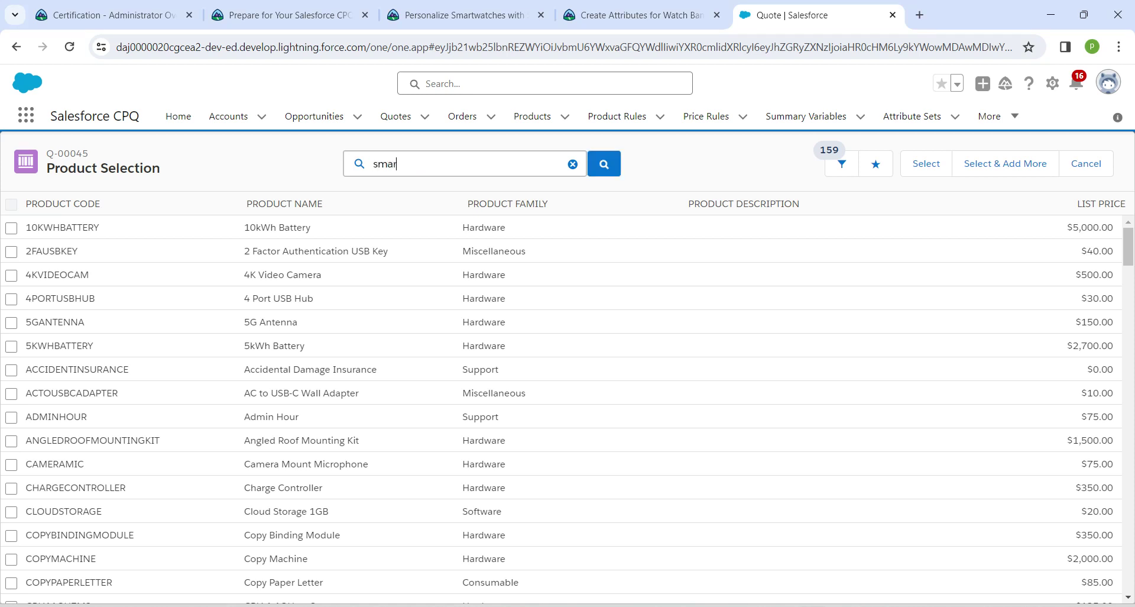
{"action": "type", "text": "t"}
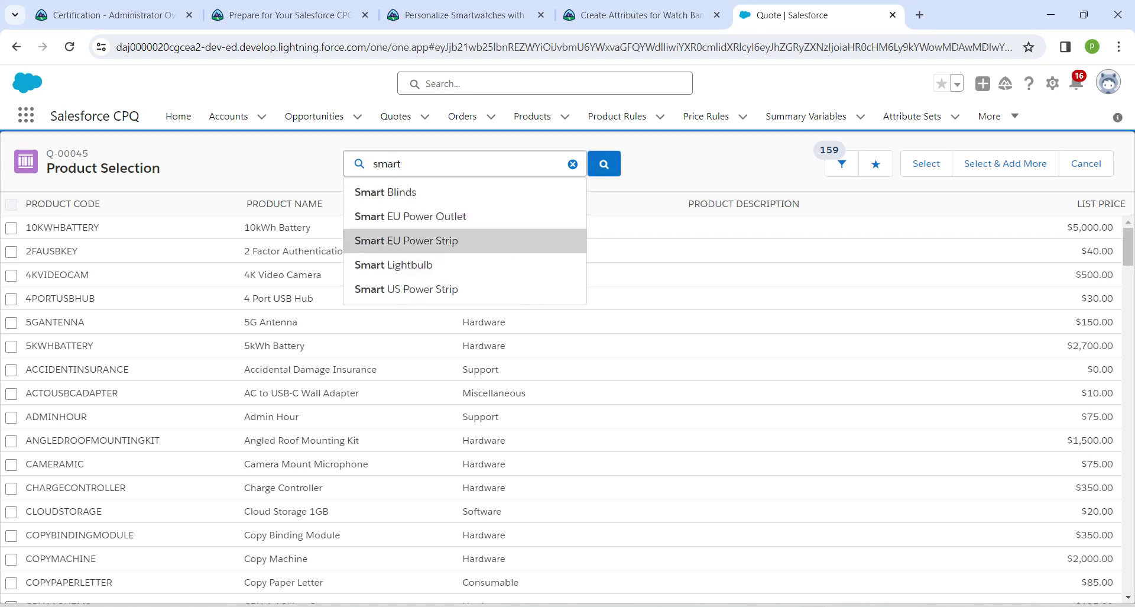
{"action": "key", "text": "Return"}
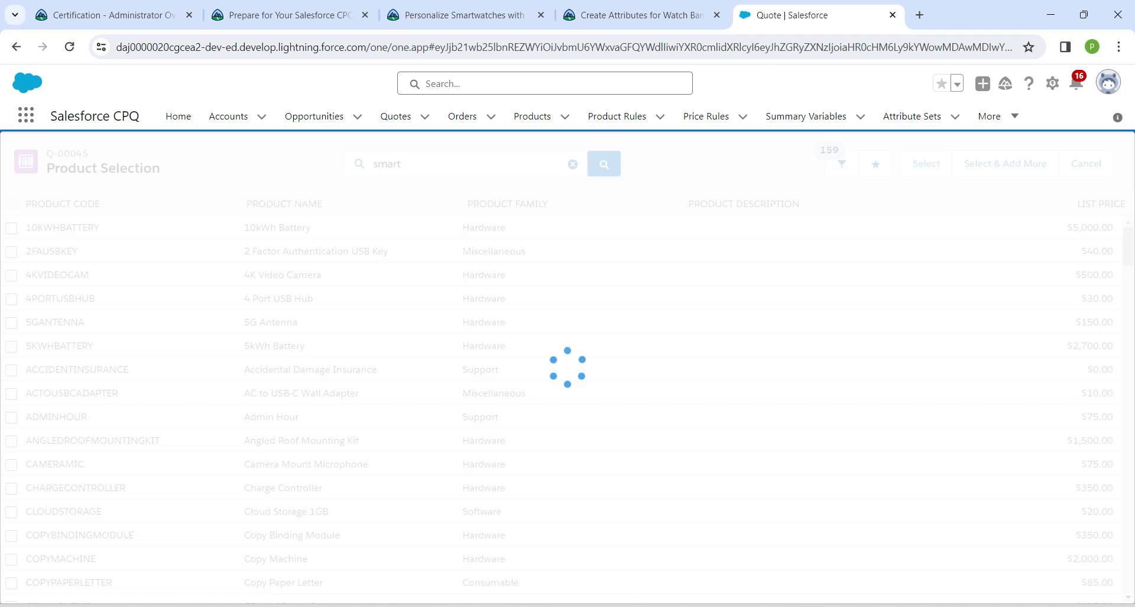
{"action": "scroll", "coordinate": [562, 408], "scroll_direction": "down", "scroll_amount": 3}
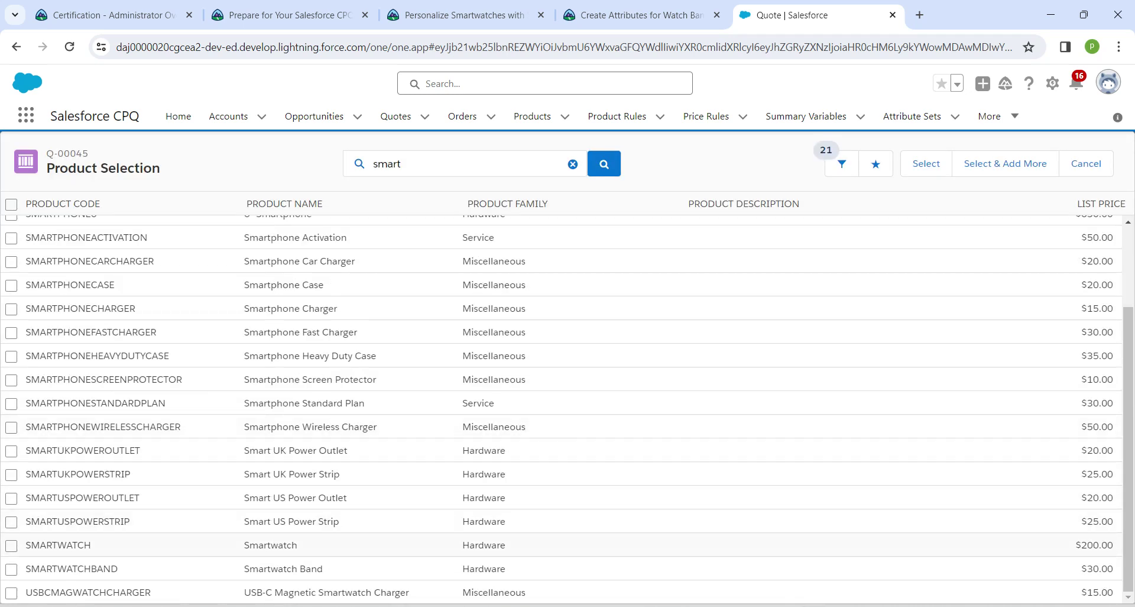
{"action": "left_click", "coordinate": [11, 545]}
{"action": "left_click", "coordinate": [925, 163]}
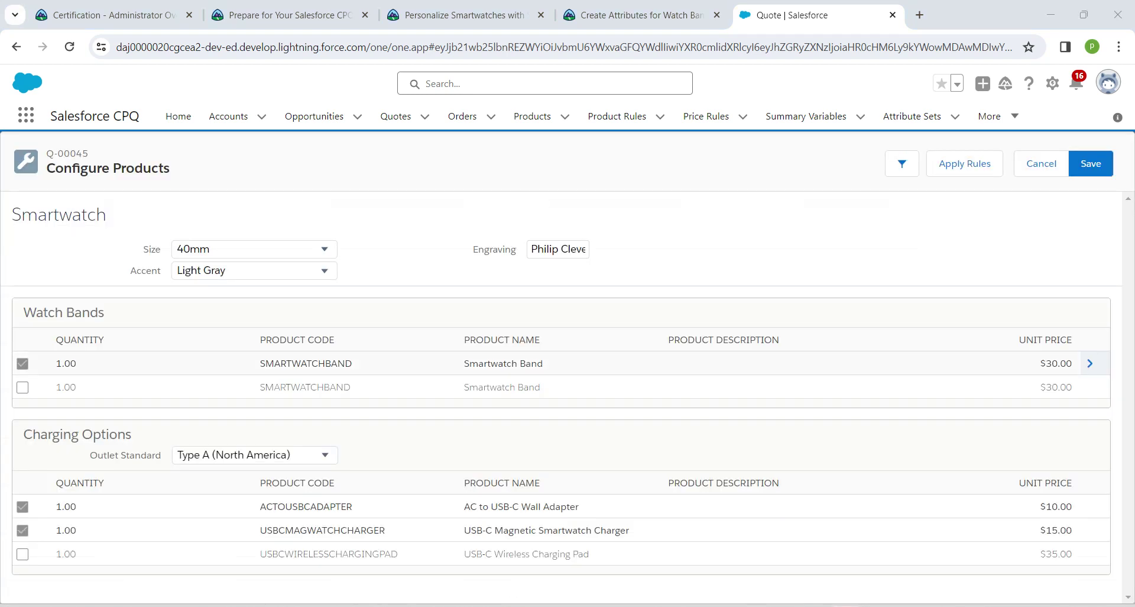
- Expand the first Smartwatch Band's attributes in the configuration to check its Material choices, and duplicate the quote's browser tab
{"action": "left_click", "coordinate": [1090, 363]}
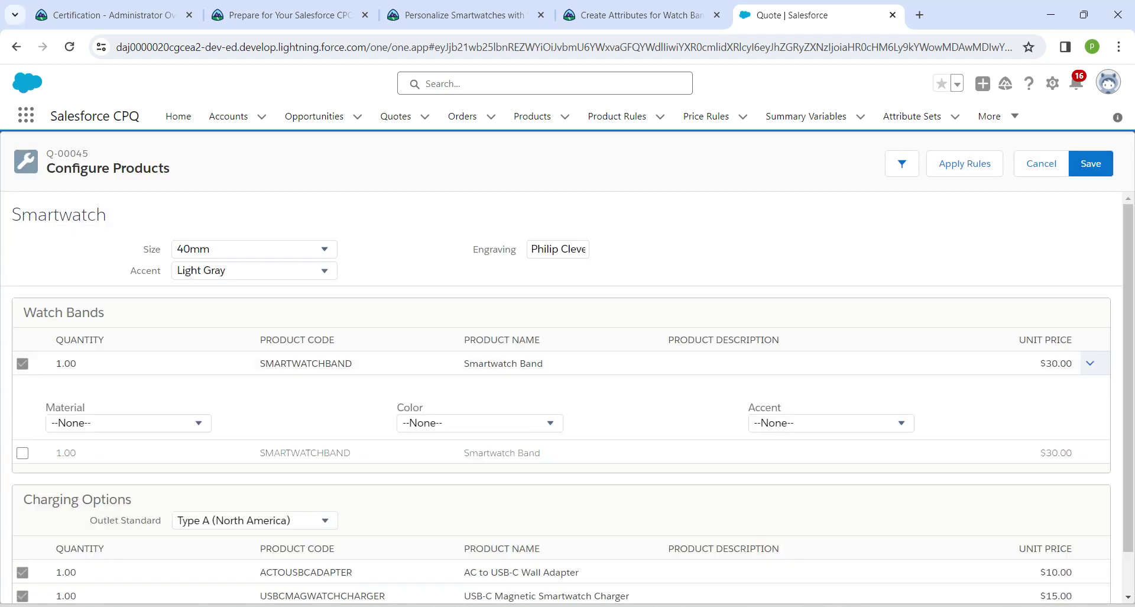
{"action": "left_click", "coordinate": [128, 424]}
{"action": "left_click", "coordinate": [284, 399]}
{"action": "right_click", "coordinate": [773, 17]}
{"action": "left_click", "coordinate": [827, 150]}
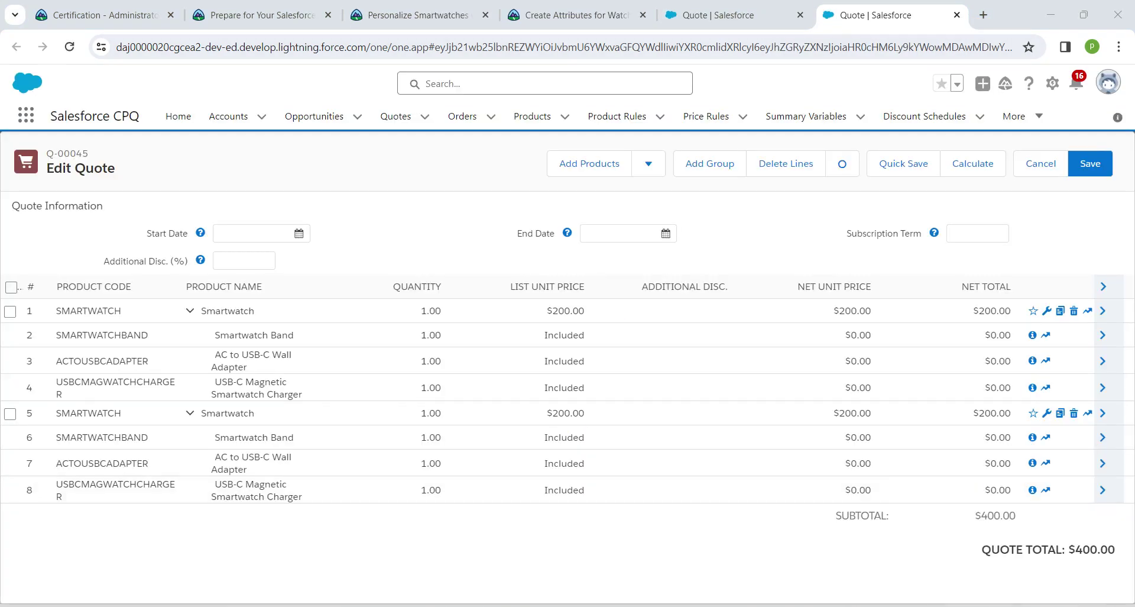
- Try to find the product option by searching all records for PO-000076
{"action": "left_click", "coordinate": [544, 84]}
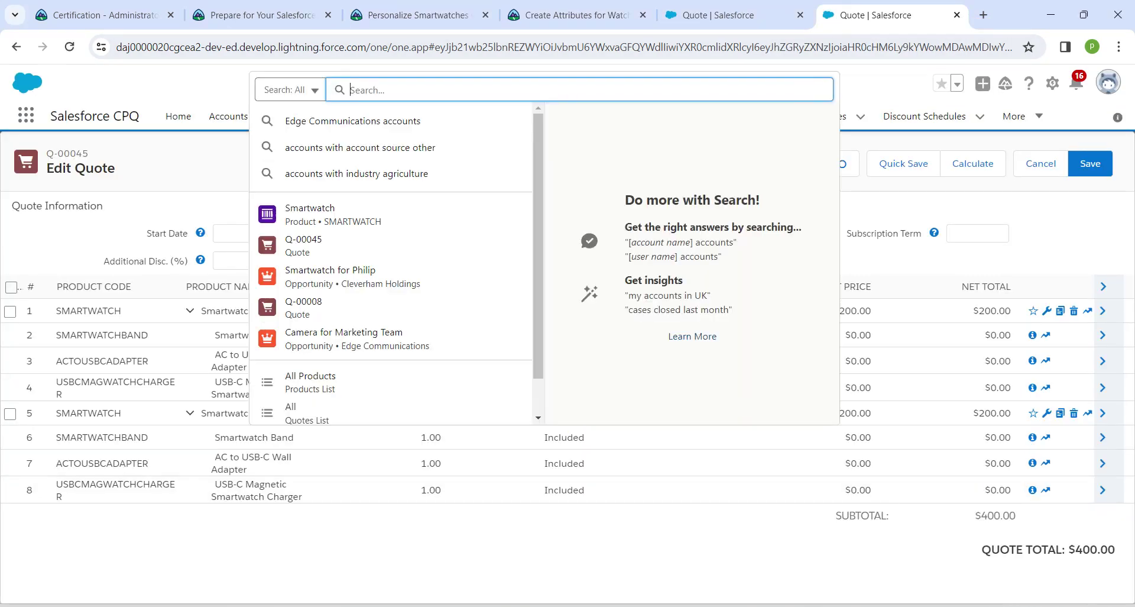
{"action": "type", "text": "po"}
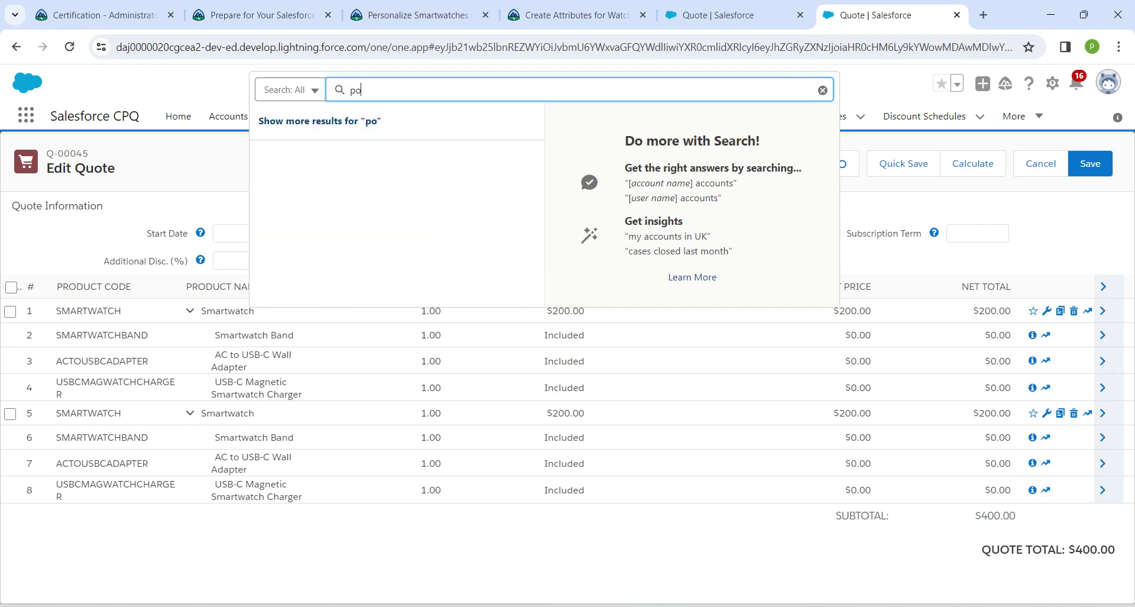
{"action": "key", "text": "BackSpace"}
{"action": "key", "text": "BackSpace"}
{"action": "type", "text": "PO-"}
{"action": "type", "text": "00076"}
{"action": "key", "text": "Return"}
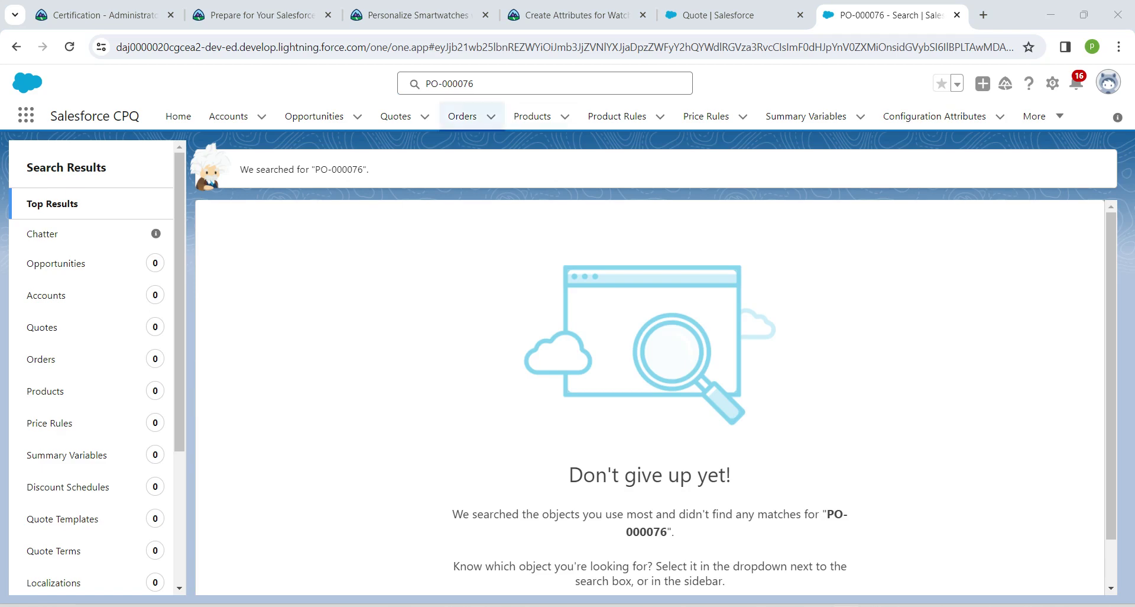
- Clear the global search text and open the Smartwatch product from the recent records
{"action": "left_click", "coordinate": [483, 84]}
{"action": "key", "text": "BackSpace"}
{"action": "key", "text": "BackSpace"}
{"action": "key", "text": "BackSpace"}
{"action": "key", "text": "BackSpace"}
{"action": "key", "text": "BackSpace"}
{"action": "key", "text": "BackSpace"}
{"action": "key", "text": "BackSpace"}
{"action": "key", "text": "BackSpace"}
{"action": "key", "text": "BackSpace"}
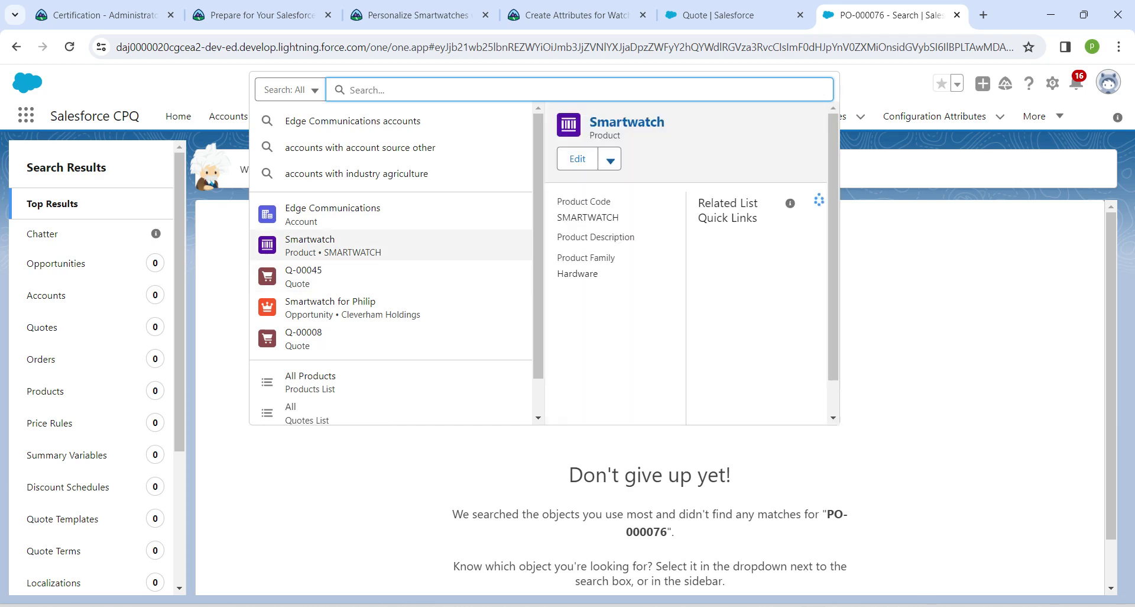
{"action": "left_click", "coordinate": [391, 245]}
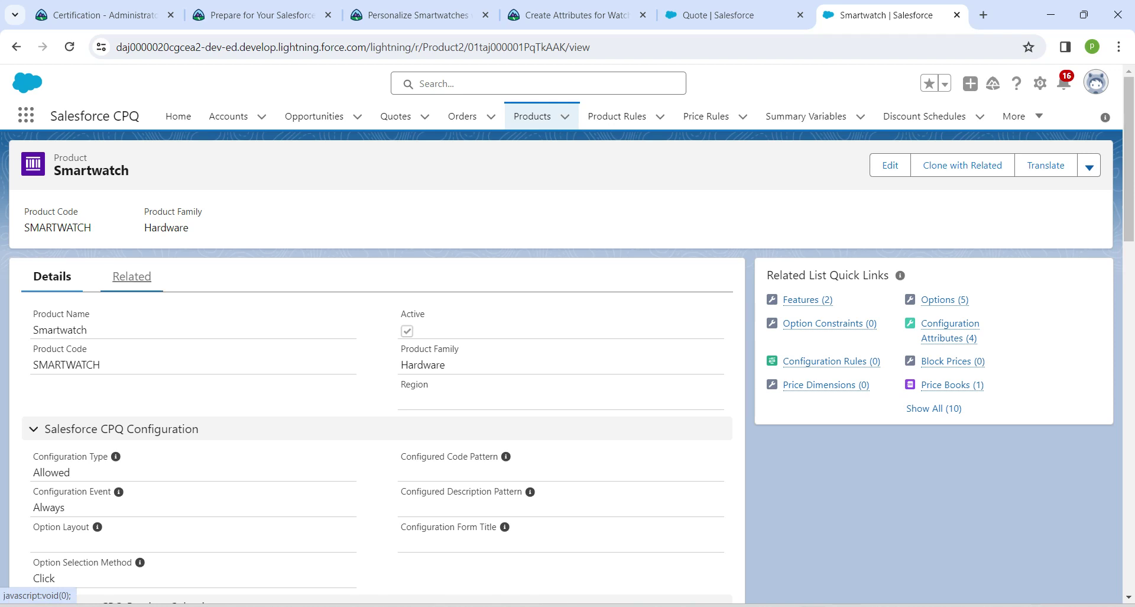
- Open the first Smartwatch Band option, PO-000076, from the Smartwatch product's related options
{"action": "left_click", "coordinate": [142, 283]}
{"action": "scroll", "coordinate": [72, 402], "scroll_direction": "down", "scroll_amount": 2}
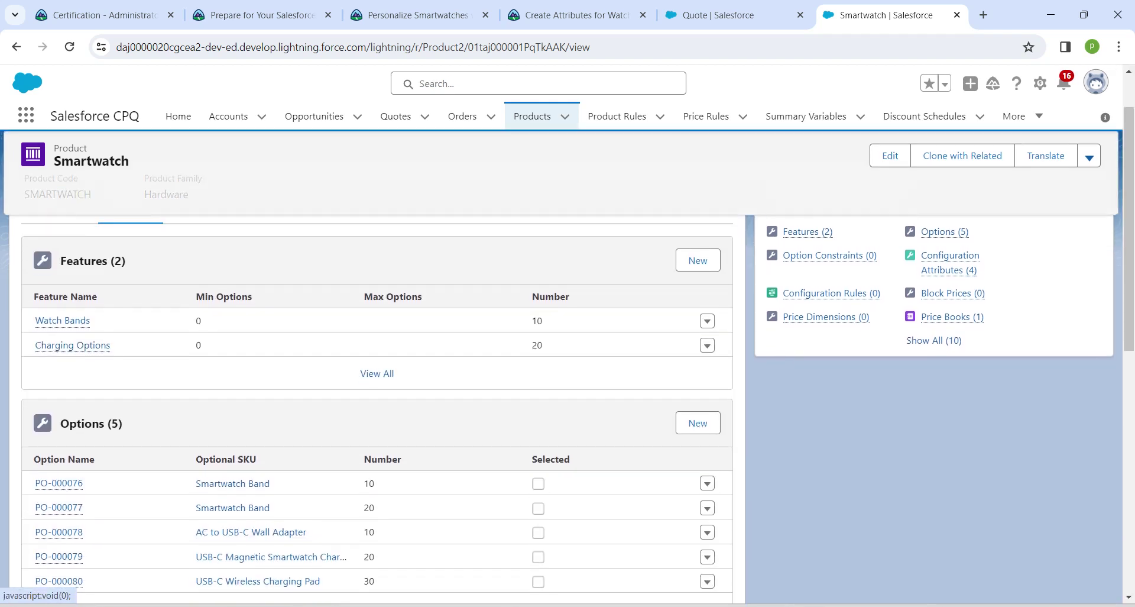
{"action": "mouse_move", "coordinate": [60, 453]}
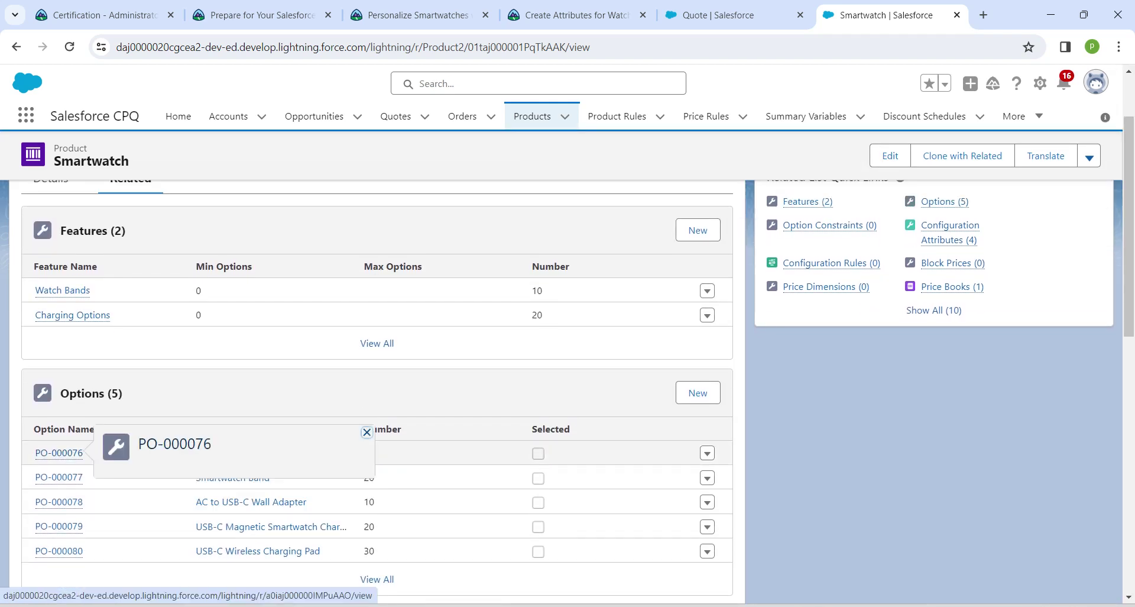
{"action": "left_click", "coordinate": [59, 453]}
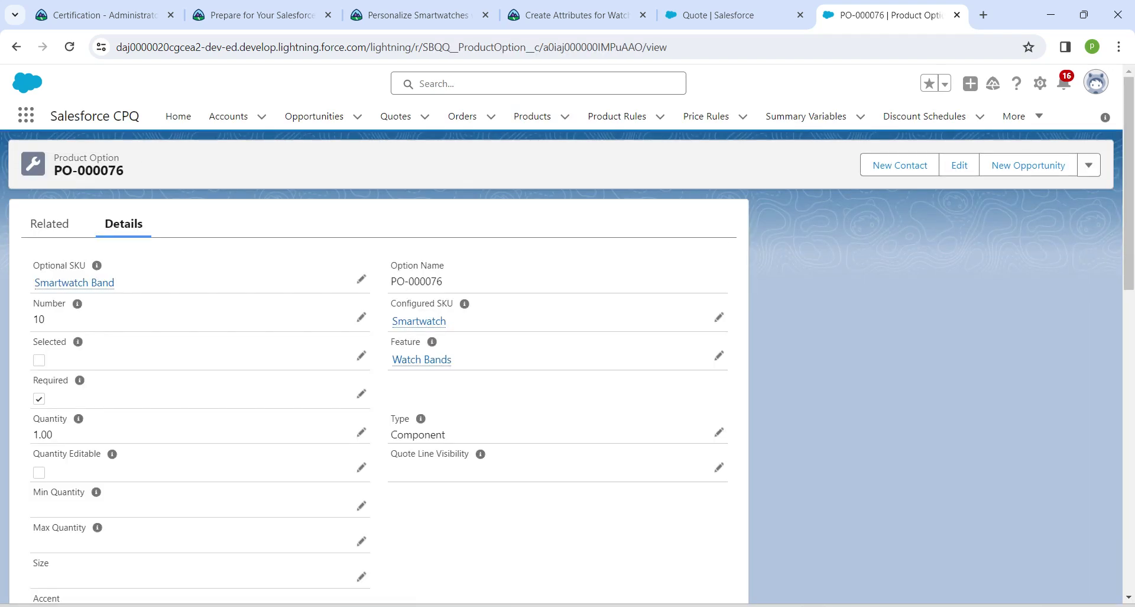
- Set option PO-000076's Material to Silicone, Color to Dark Gray and Accent to Light Gray, and save the record
{"action": "scroll", "coordinate": [378, 384], "scroll_direction": "down", "scroll_amount": 3}
{"action": "scroll", "coordinate": [379, 384], "scroll_direction": "down", "scroll_amount": 4}
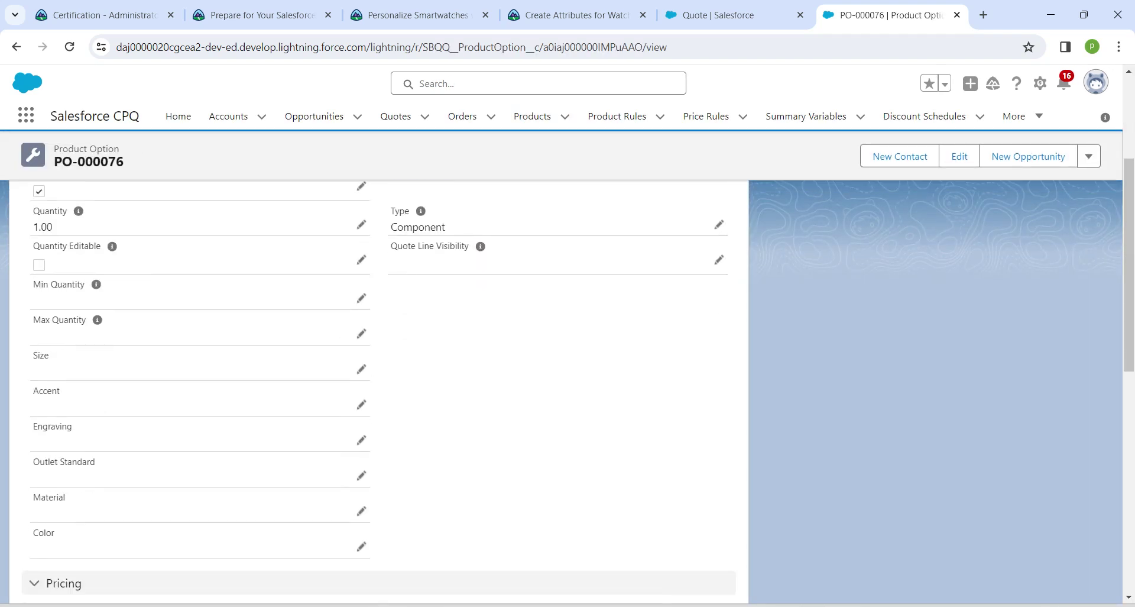
{"action": "scroll", "coordinate": [378, 385], "scroll_direction": "down", "scroll_amount": 1}
{"action": "scroll", "coordinate": [379, 384], "scroll_direction": "up", "scroll_amount": 3}
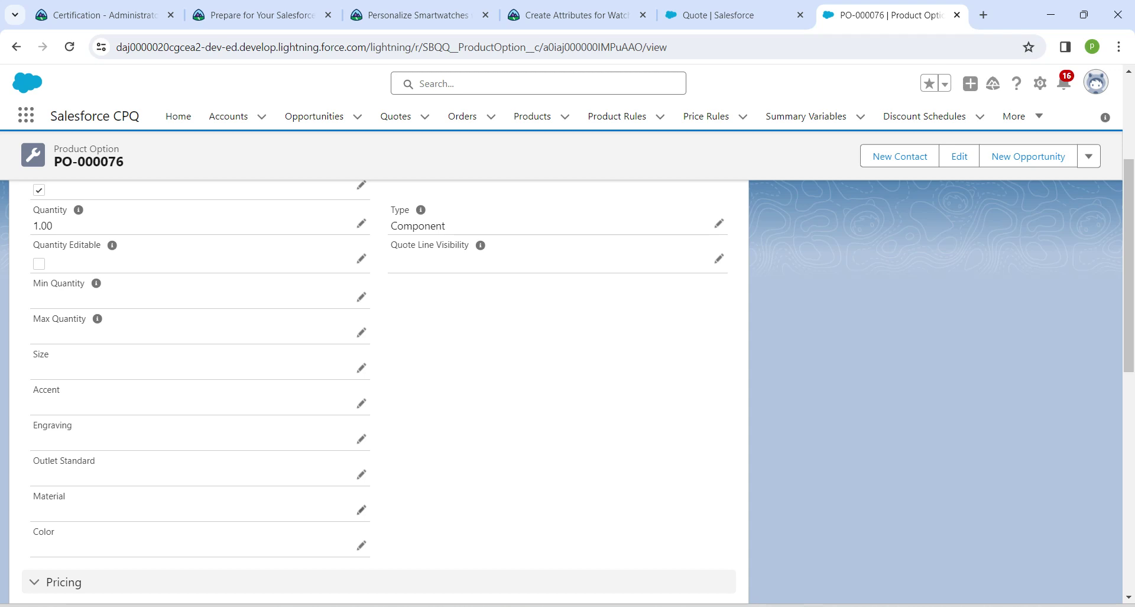
{"action": "left_click", "coordinate": [361, 510]}
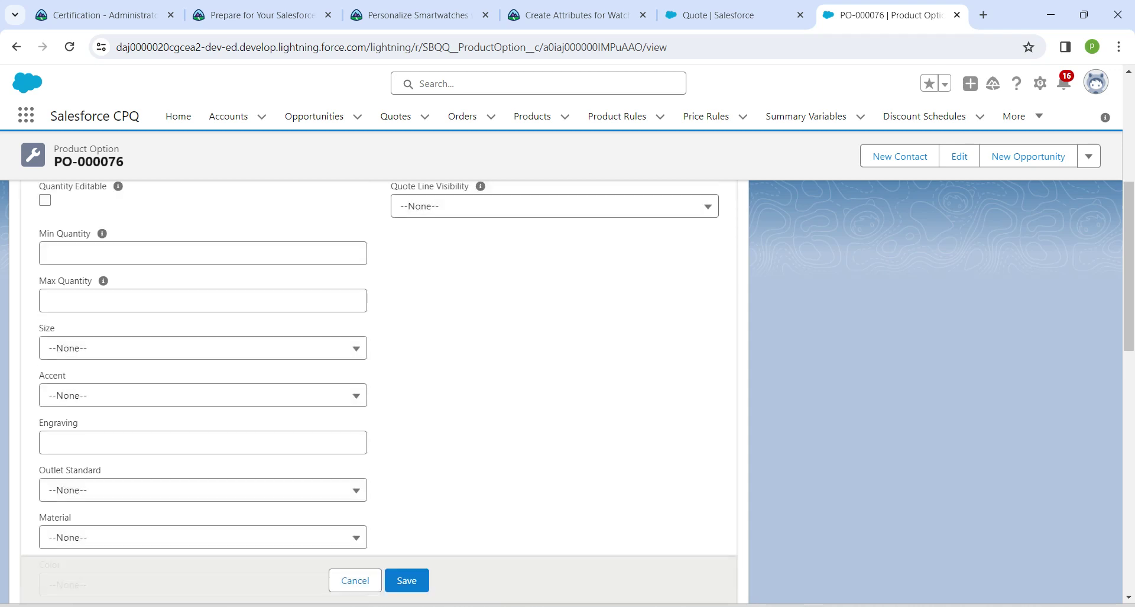
{"action": "left_click", "coordinate": [203, 537]}
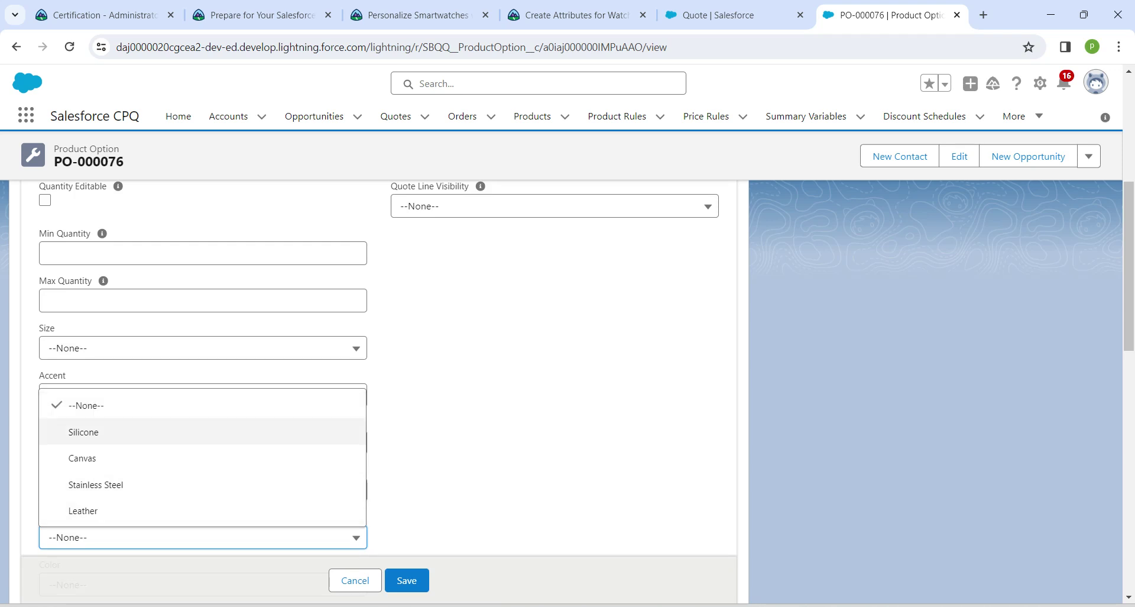
{"action": "left_click", "coordinate": [84, 432]}
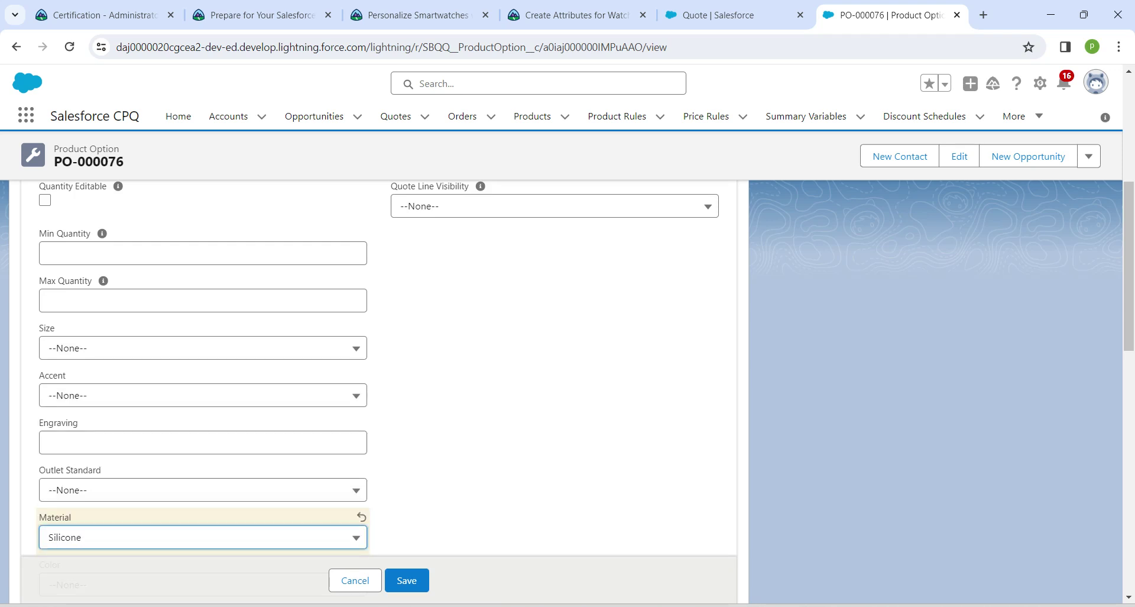
{"action": "scroll", "coordinate": [379, 390], "scroll_direction": "down", "scroll_amount": 3}
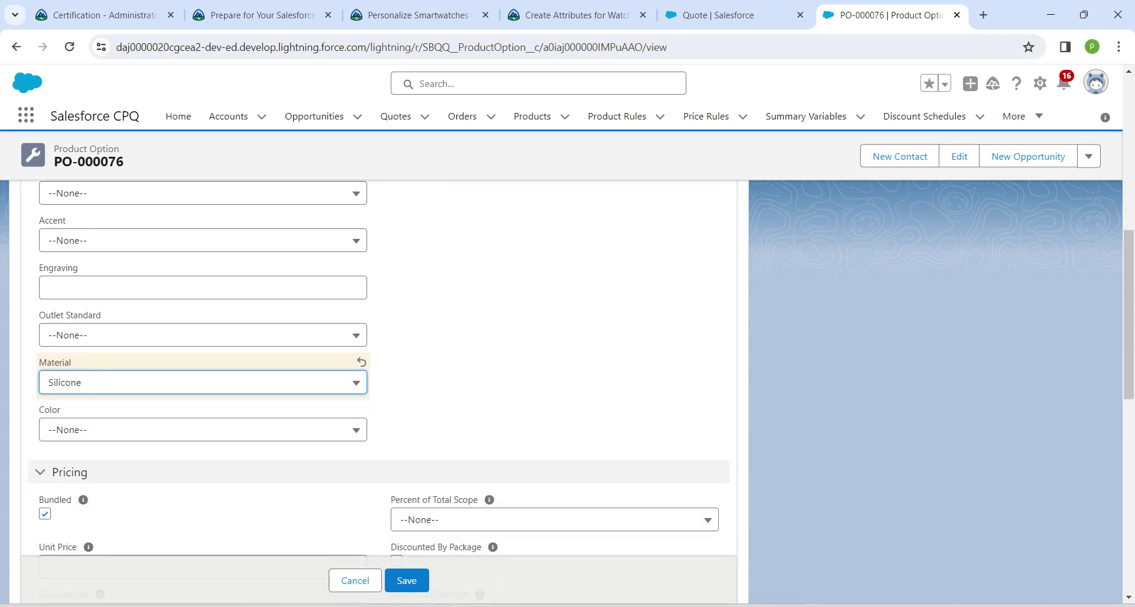
{"action": "left_click", "coordinate": [202, 429]}
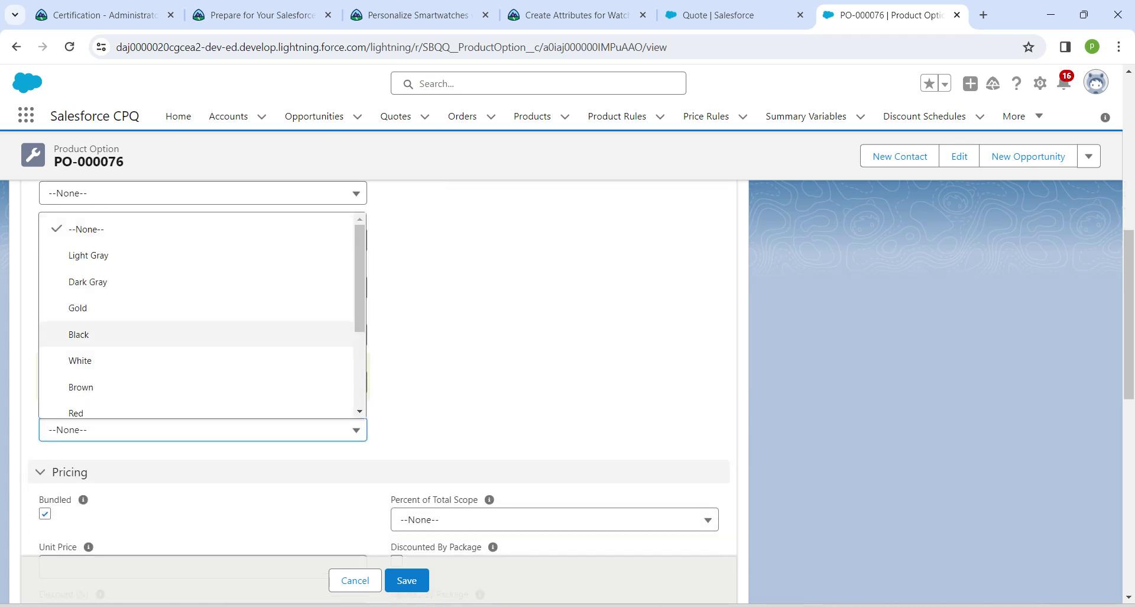
{"action": "left_click", "coordinate": [88, 281]}
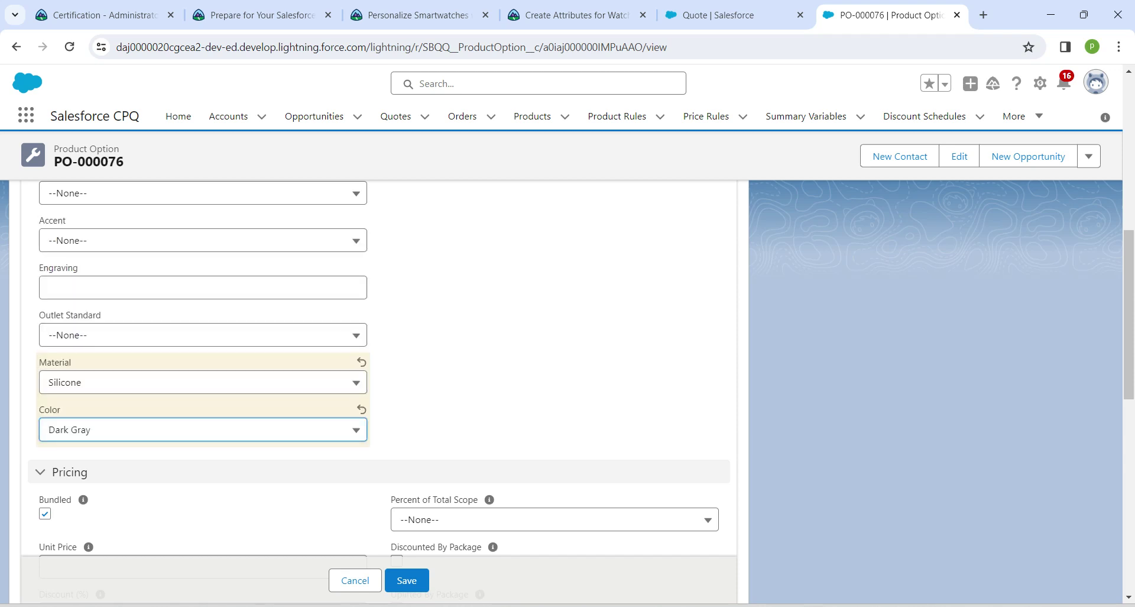
{"action": "left_click", "coordinate": [203, 240]}
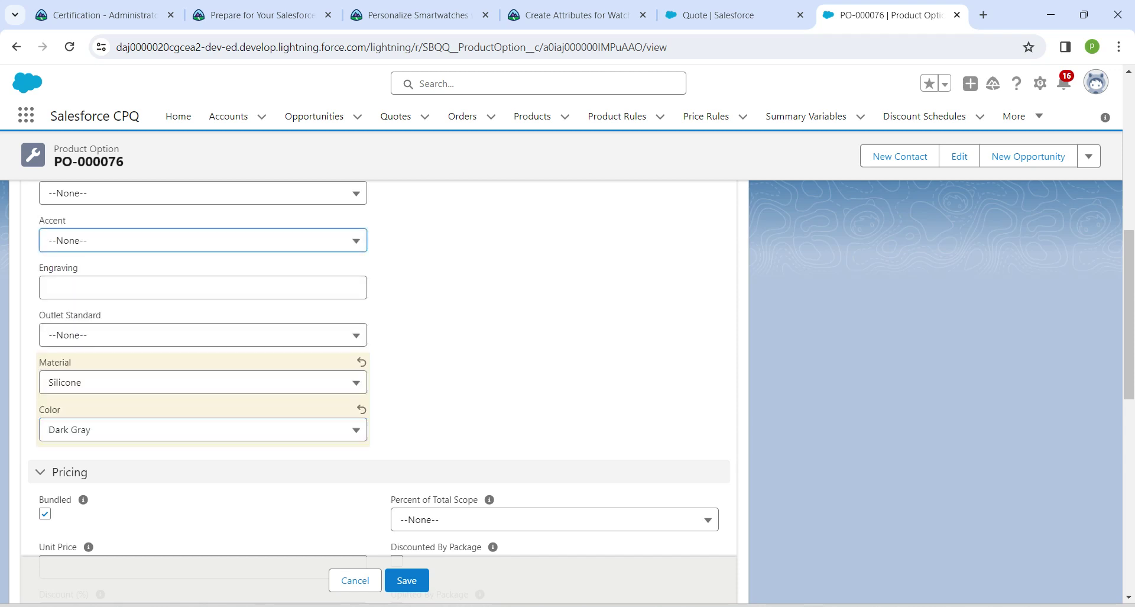
{"action": "left_click", "coordinate": [89, 295]}
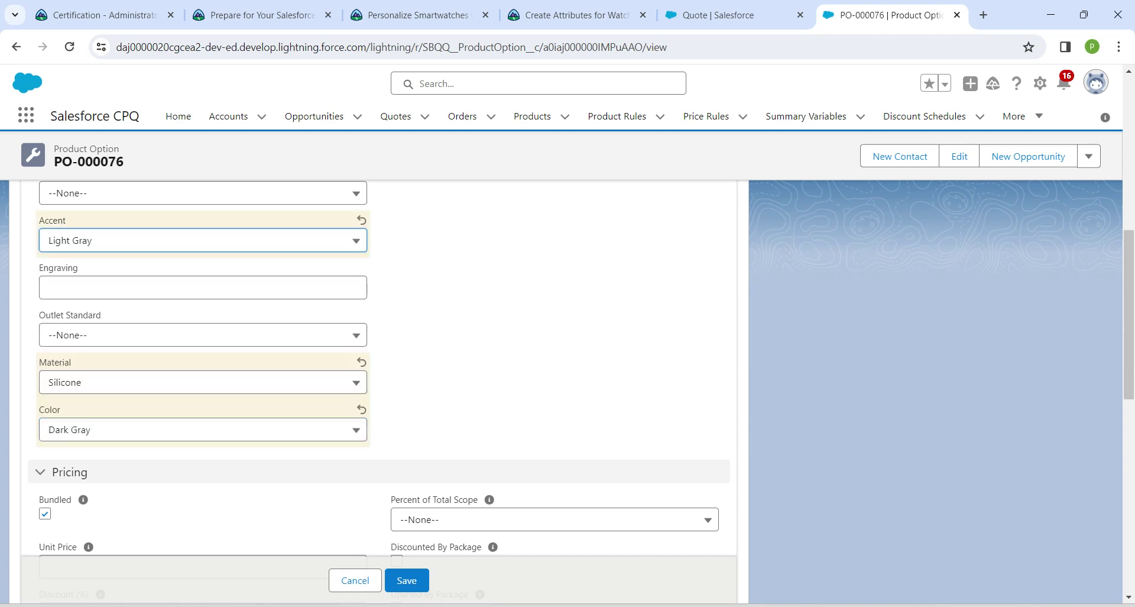
{"action": "left_click", "coordinate": [407, 580]}
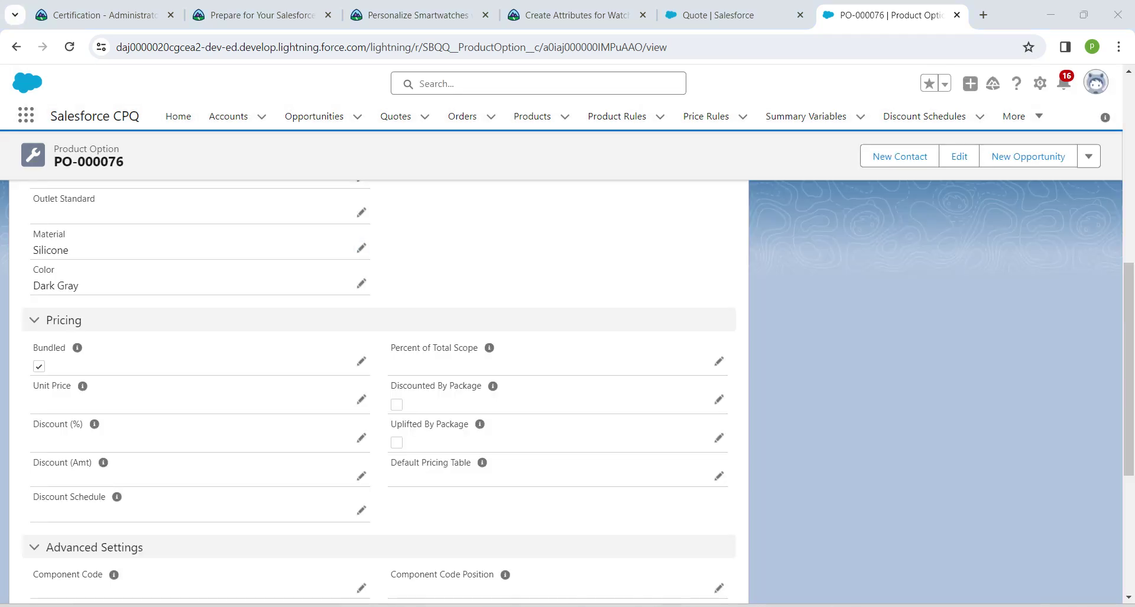
- Return to the Smartwatch product through the recent records and show its related lists
{"action": "scroll", "coordinate": [378, 390], "scroll_direction": "up", "scroll_amount": 8}
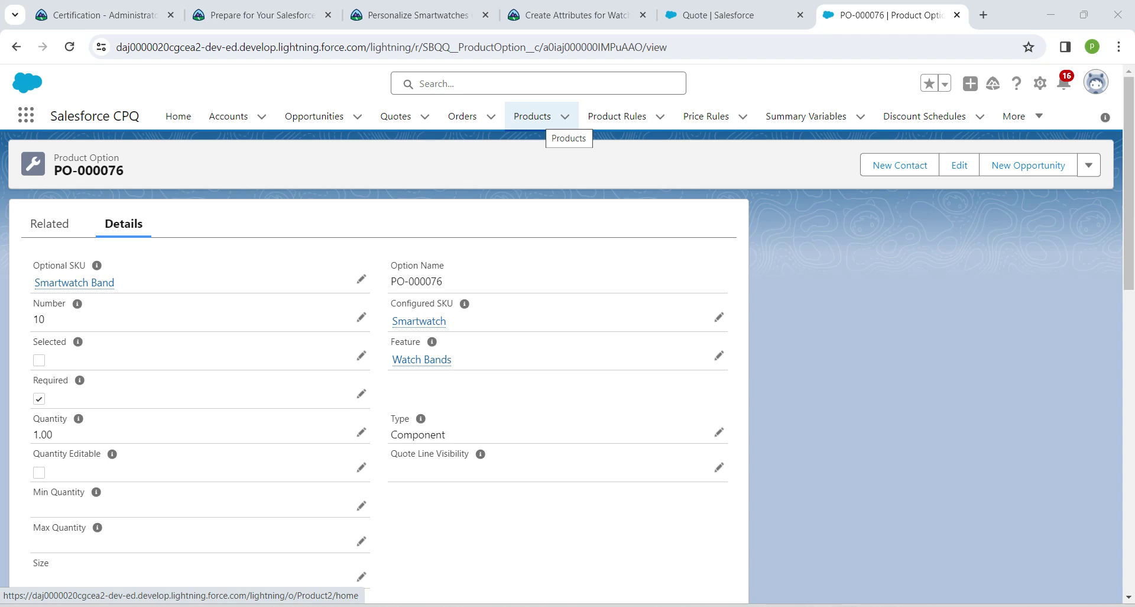
{"action": "left_click", "coordinate": [538, 83]}
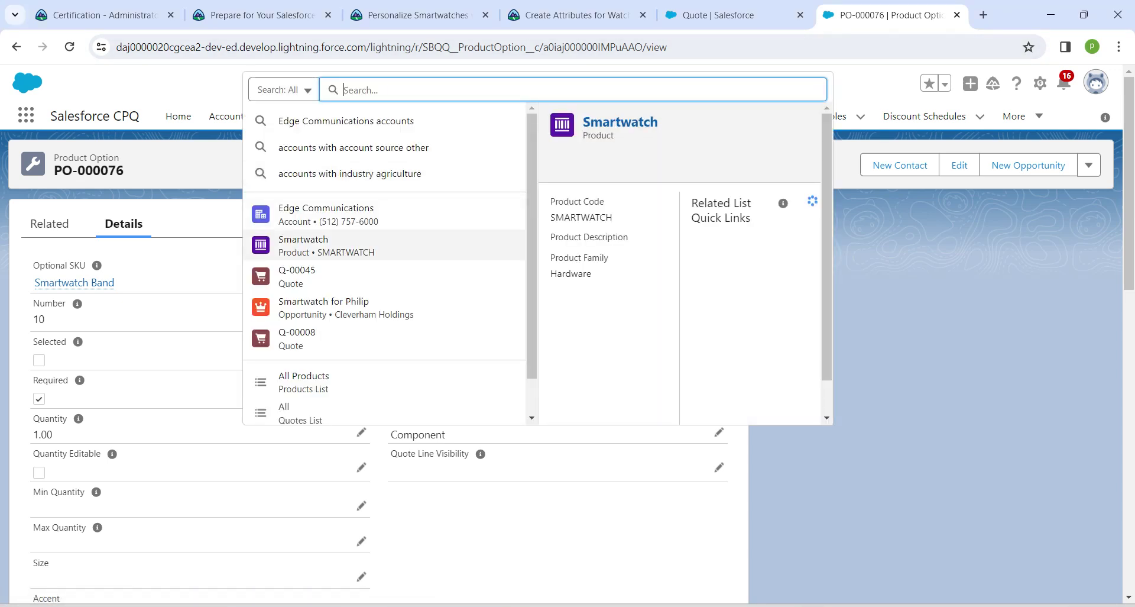
{"action": "left_click", "coordinate": [307, 243]}
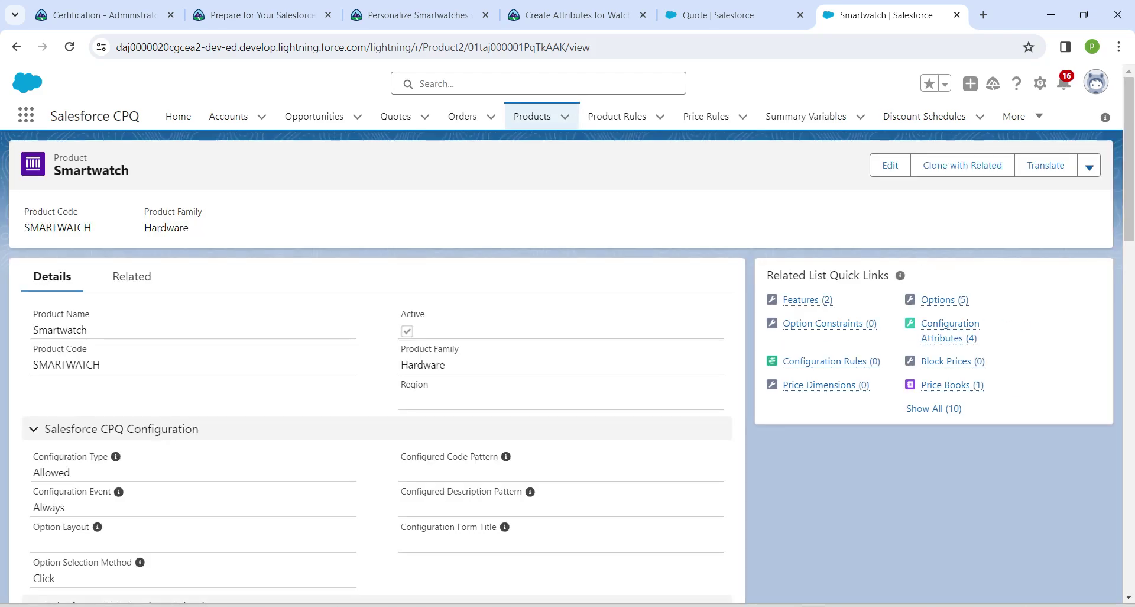
{"action": "scroll", "coordinate": [377, 379], "scroll_direction": "down", "scroll_amount": 10}
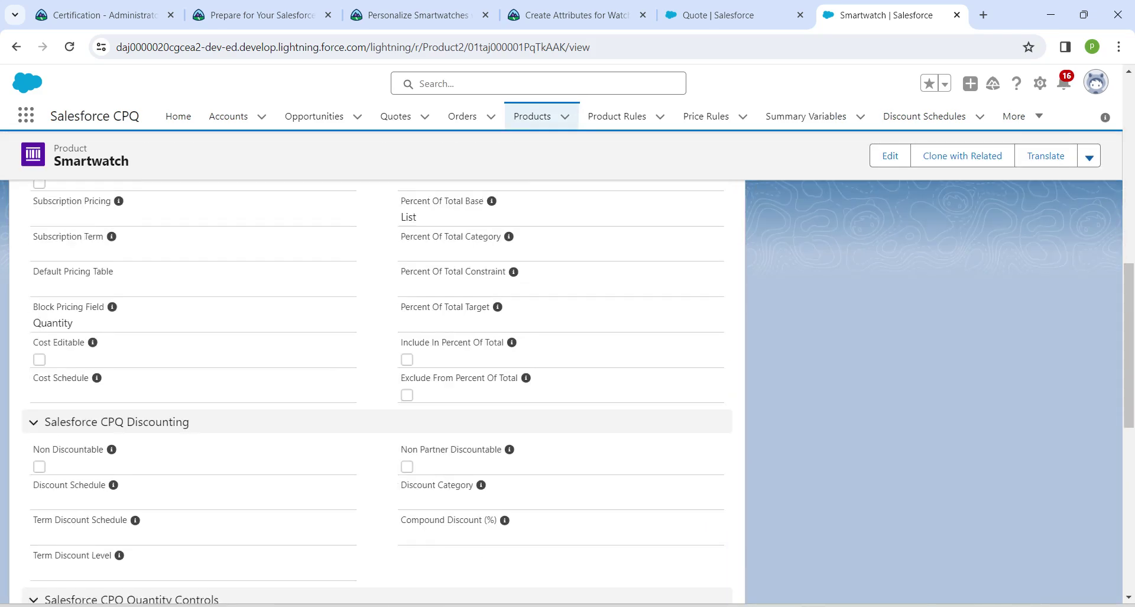
{"action": "scroll", "coordinate": [378, 378], "scroll_direction": "up", "scroll_amount": 10}
{"action": "left_click", "coordinate": [131, 276]}
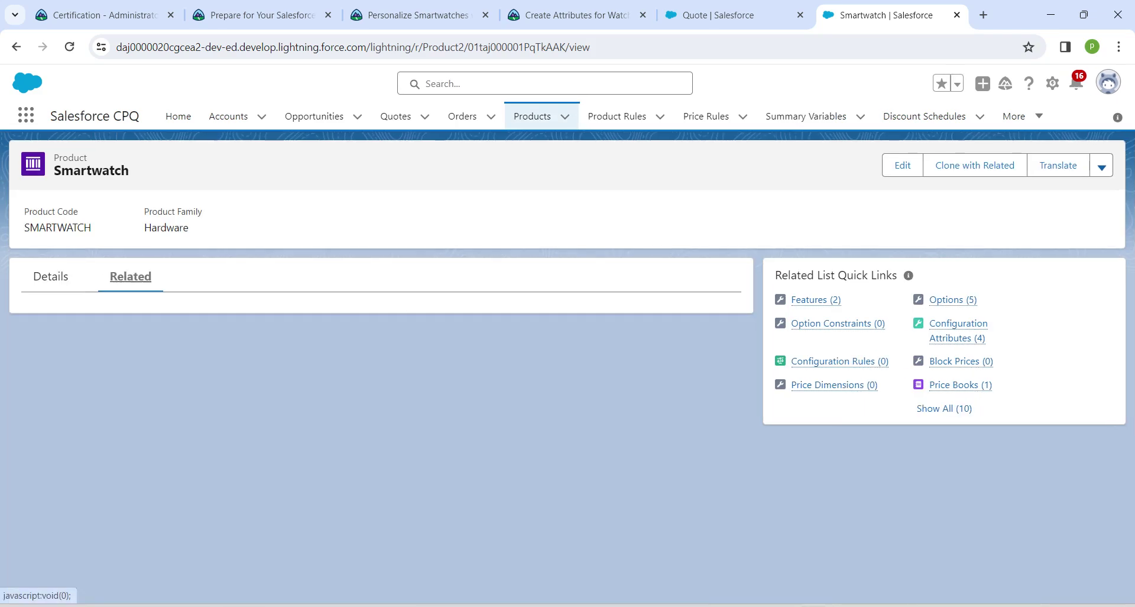
- Open the second Smartwatch Band option, PO-000077, from the product's options and show its related lists
{"action": "scroll", "coordinate": [377, 378], "scroll_direction": "down", "scroll_amount": 2}
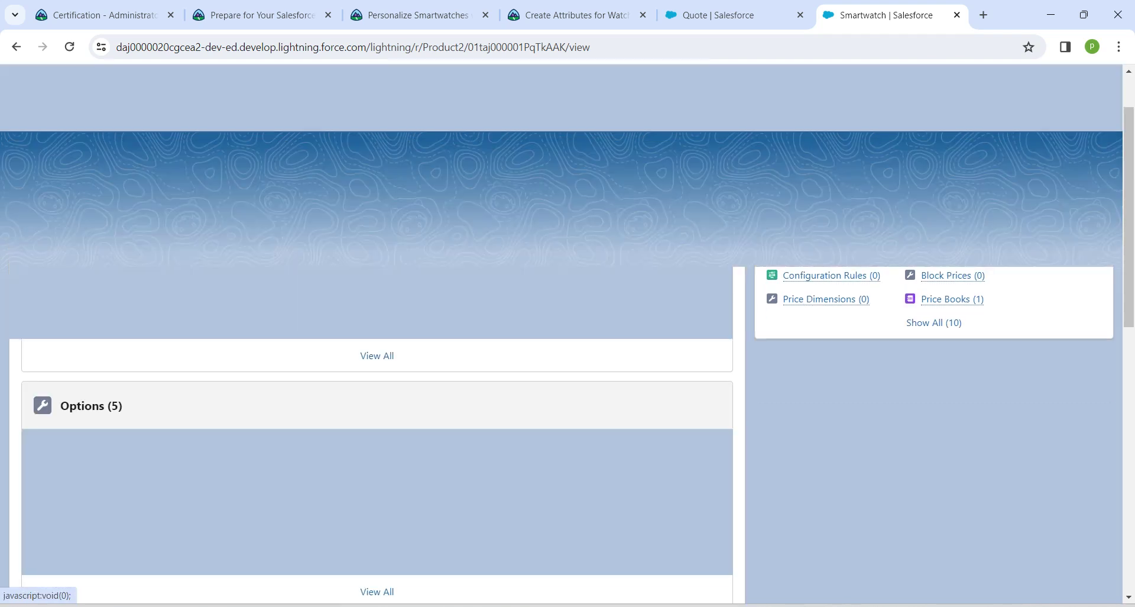
{"action": "mouse_move", "coordinate": [59, 484]}
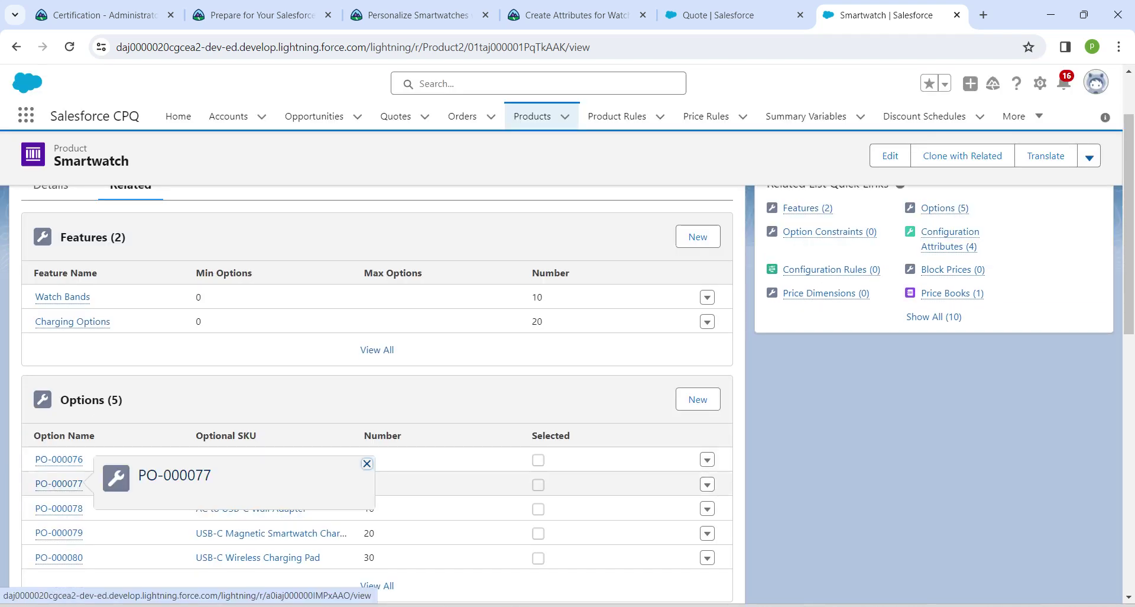
{"action": "left_click", "coordinate": [60, 483]}
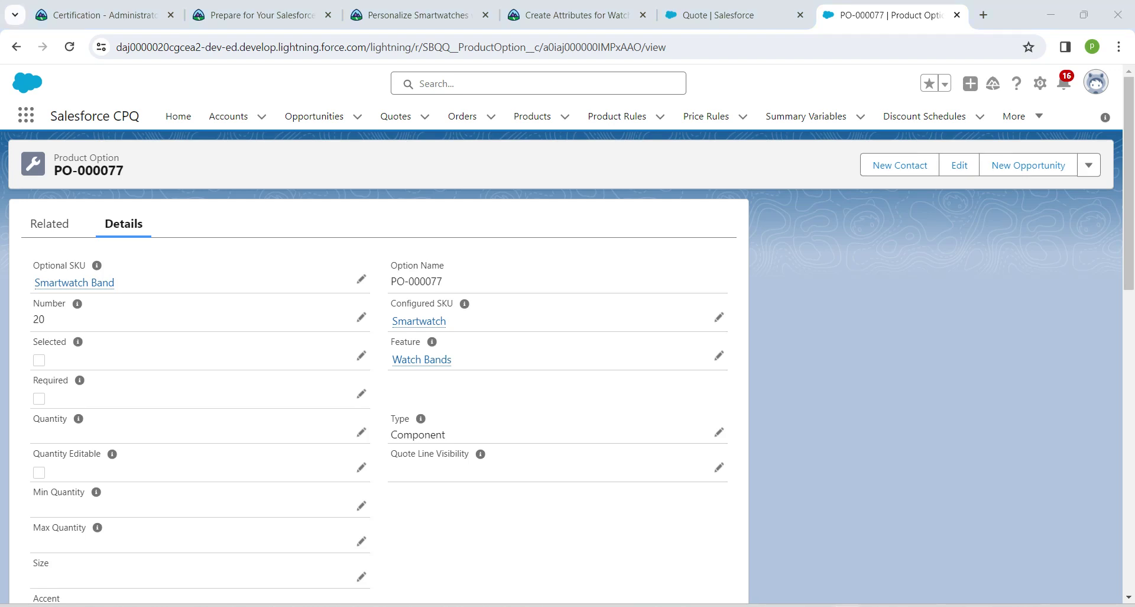
{"action": "left_click", "coordinate": [50, 224]}
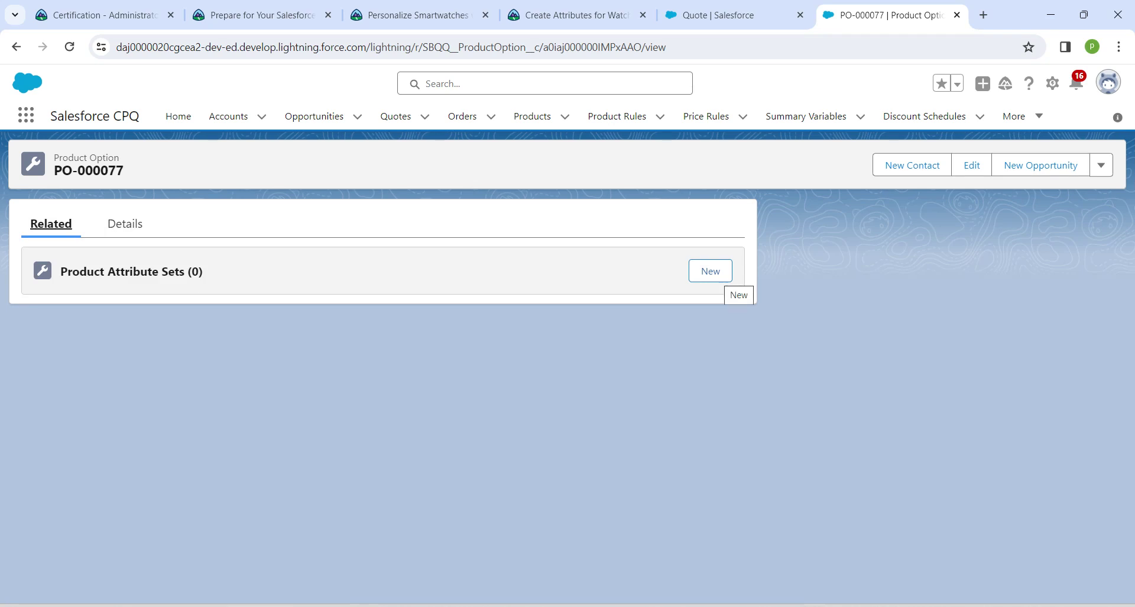
- Add the Watch Band Style attribute set to product option PO-000077 with sequence 10 and save it
{"action": "left_click", "coordinate": [715, 273]}
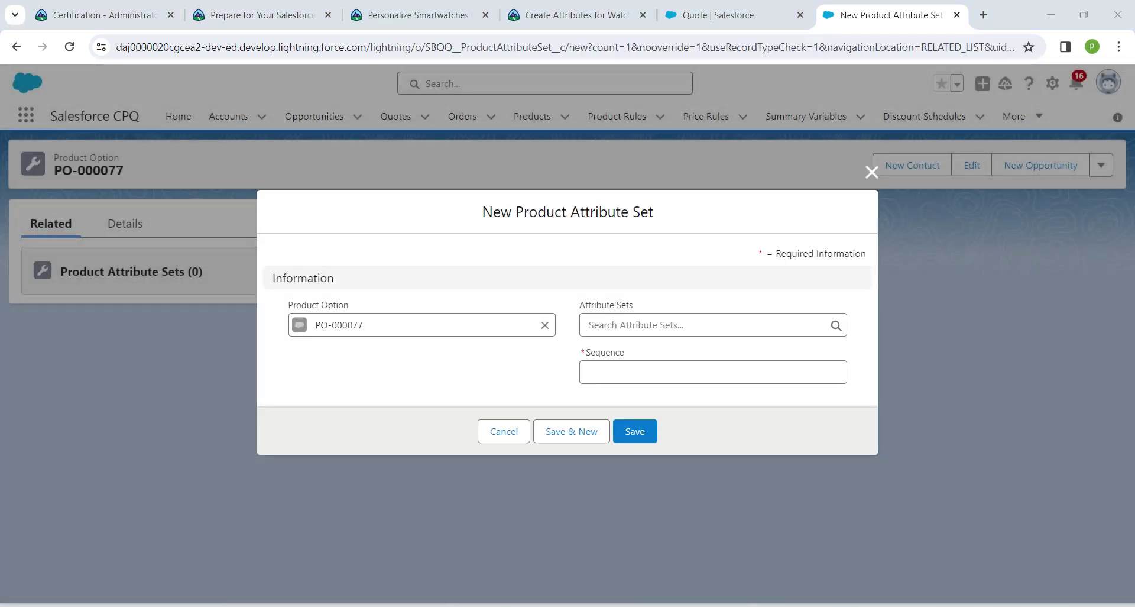
{"action": "left_click", "coordinate": [816, 325]}
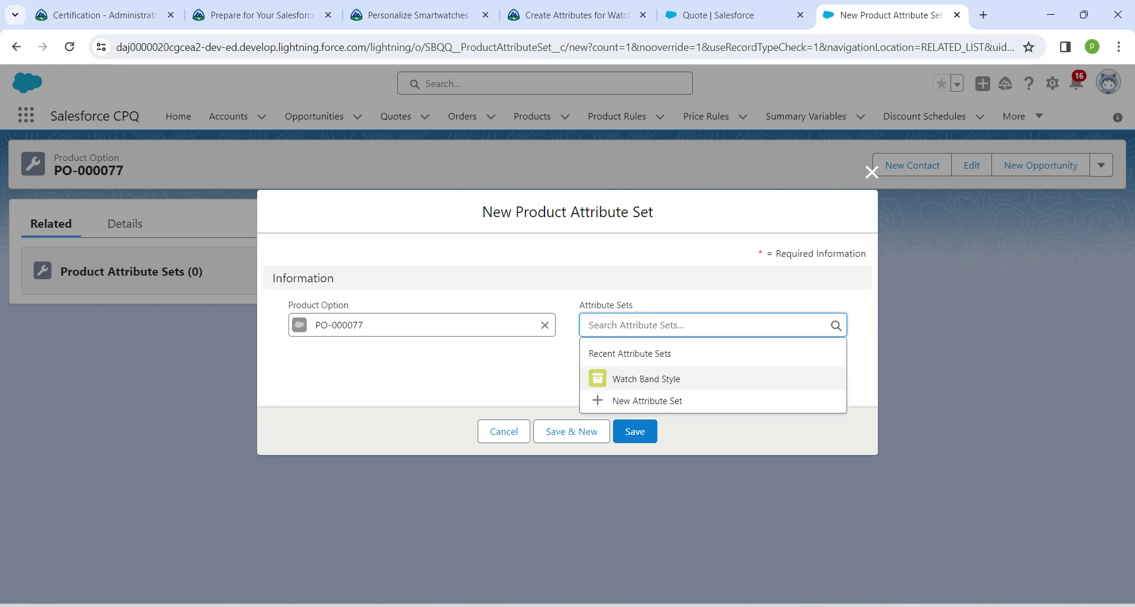
{"action": "left_click", "coordinate": [646, 379]}
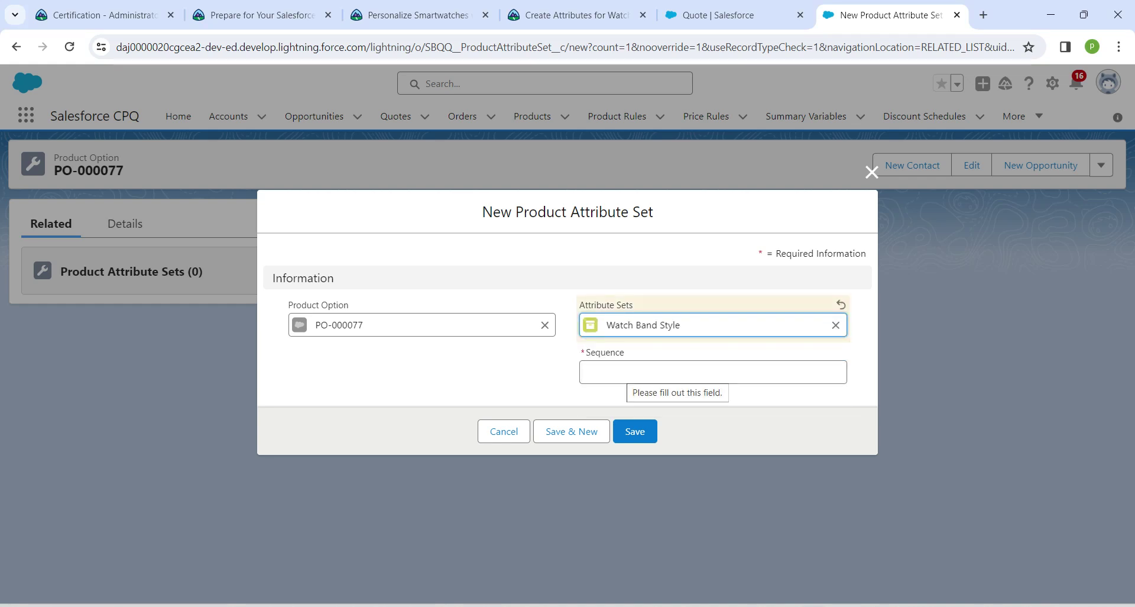
{"action": "left_click", "coordinate": [622, 373]}
{"action": "type", "text": "10"}
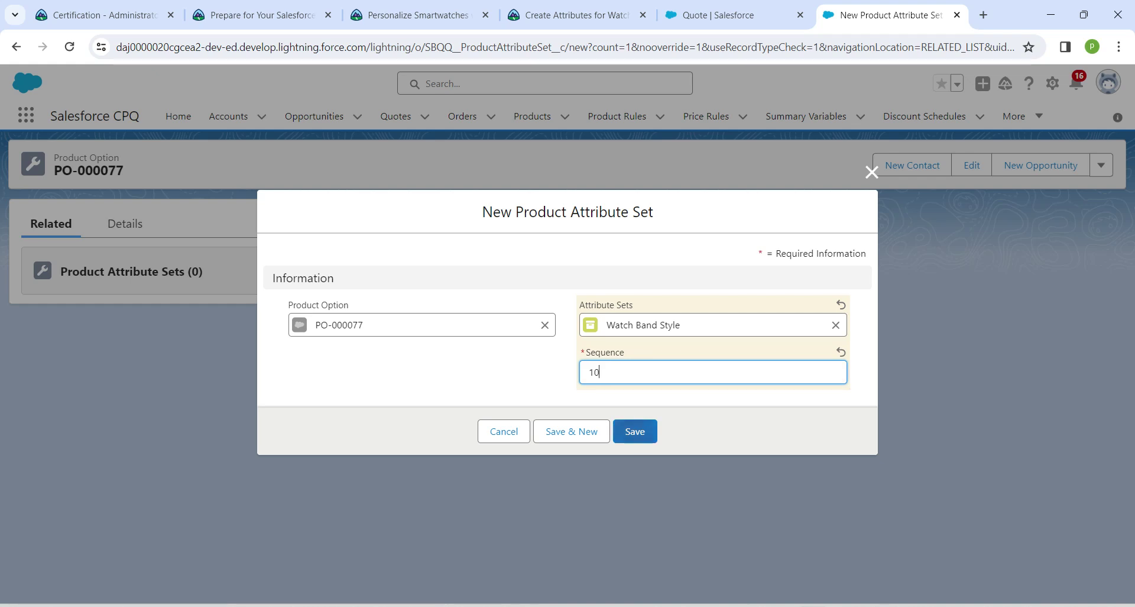
{"action": "left_click", "coordinate": [635, 431]}
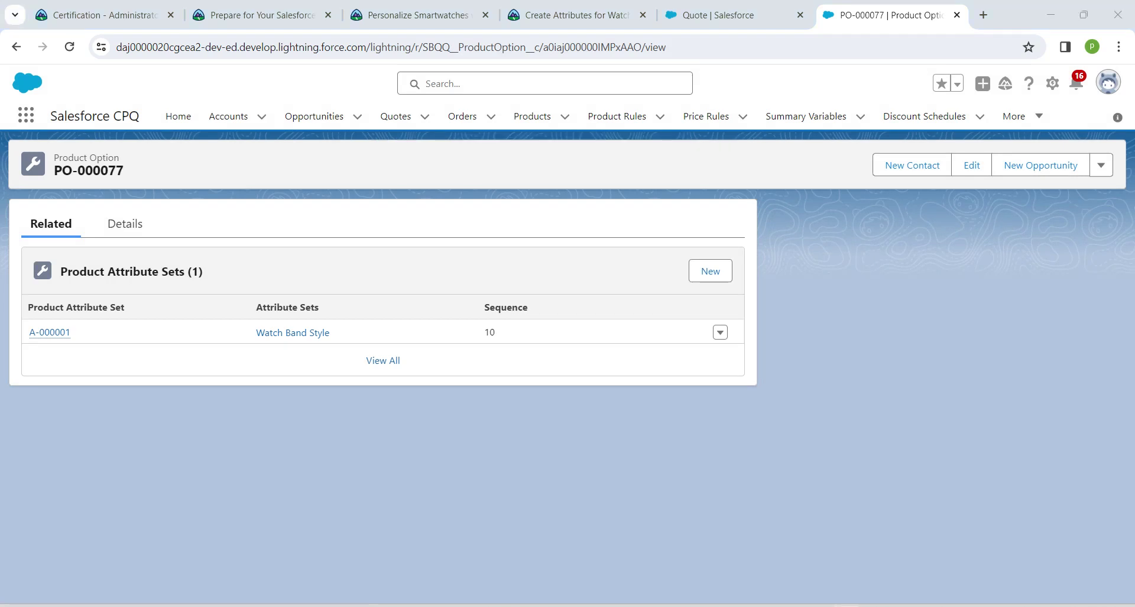
- Set option PO-000077's Material to Leather, Color to Brown and Accent to Gold, and save the record
{"action": "left_click", "coordinate": [124, 224]}
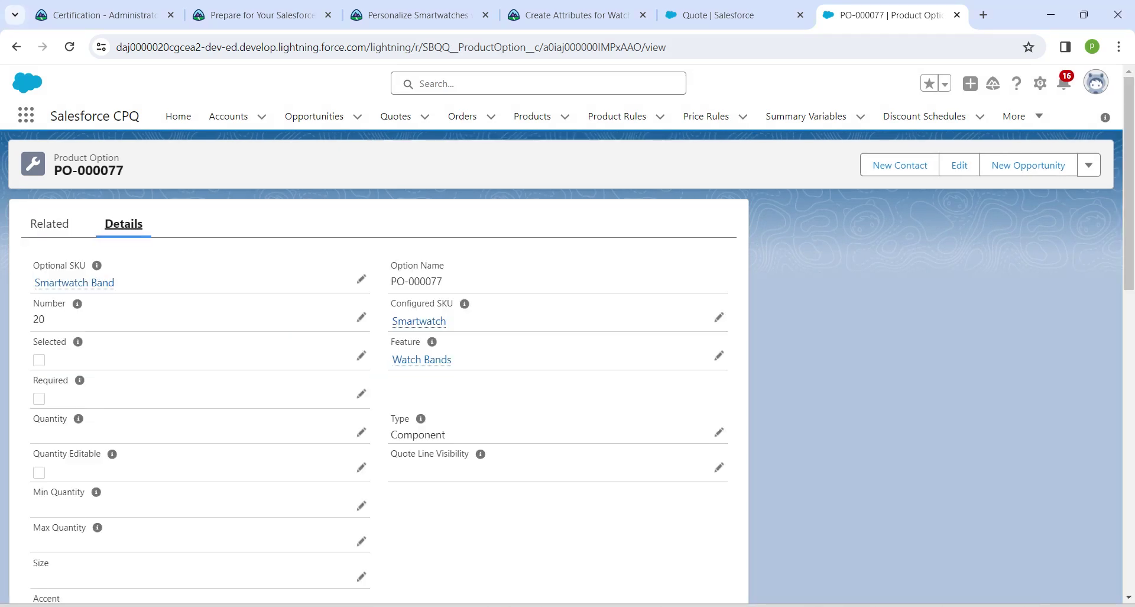
{"action": "scroll", "coordinate": [378, 390], "scroll_direction": "down", "scroll_amount": 1}
{"action": "scroll", "coordinate": [378, 390], "scroll_direction": "down", "scroll_amount": 5}
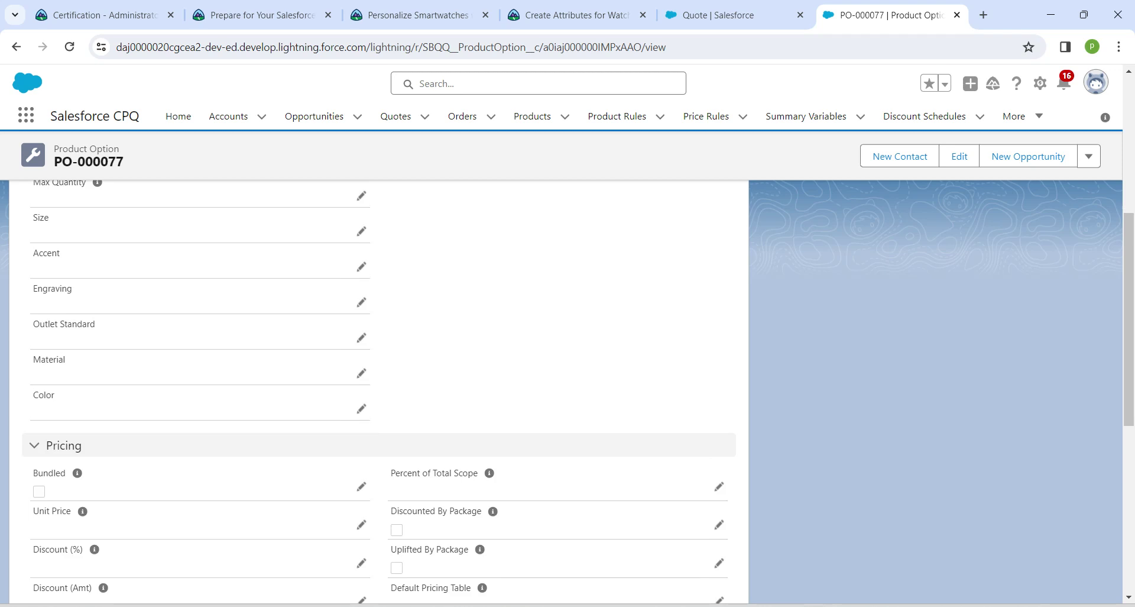
{"action": "left_click", "coordinate": [362, 373]}
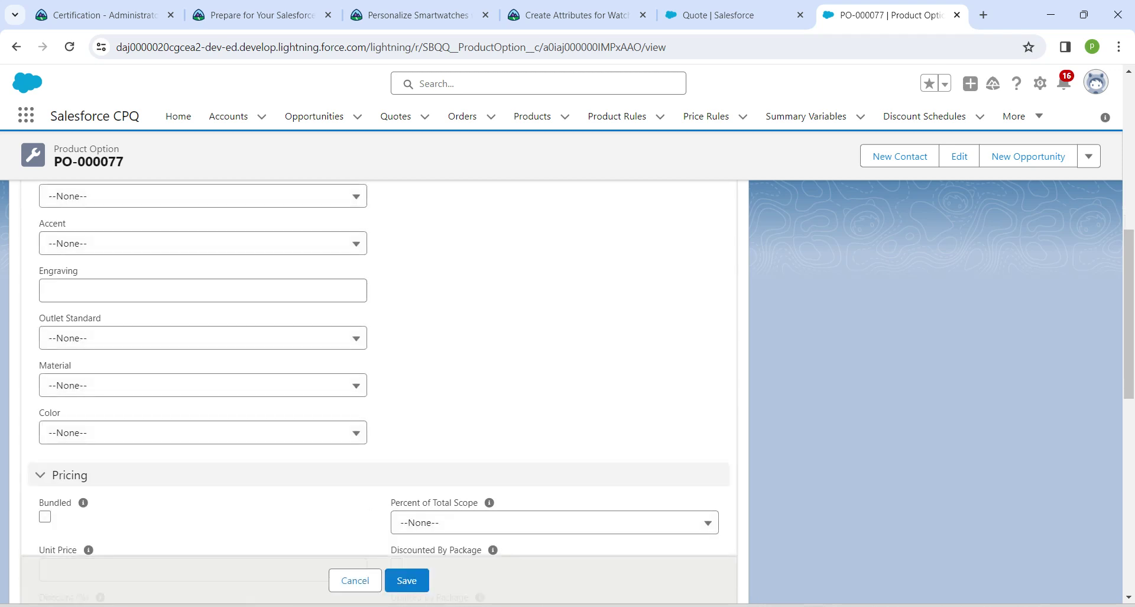
{"action": "left_click", "coordinate": [203, 385]}
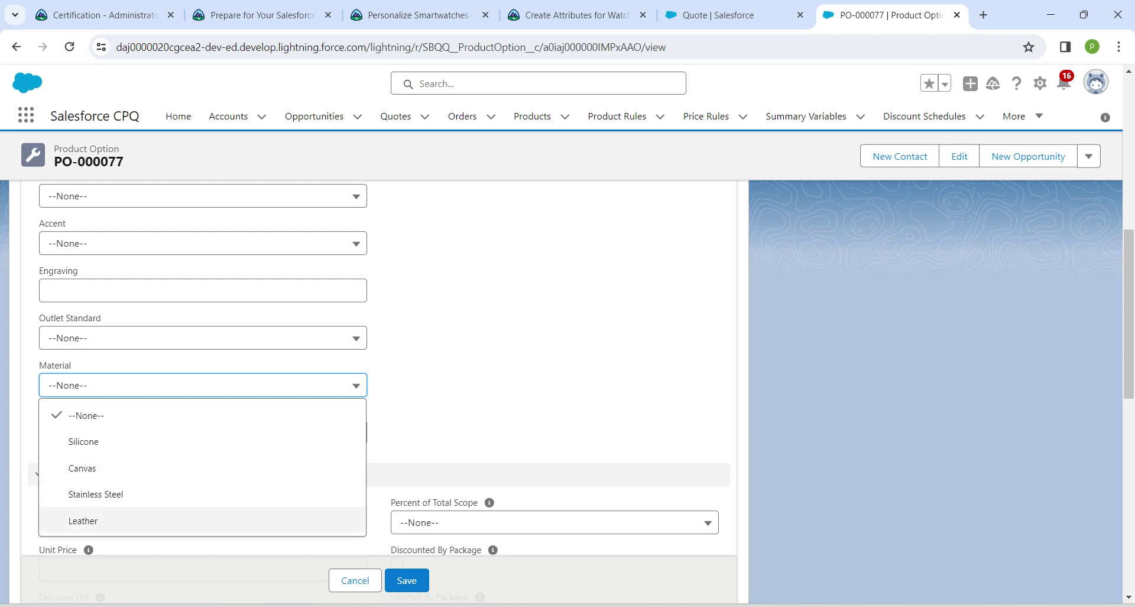
{"action": "left_click", "coordinate": [83, 520]}
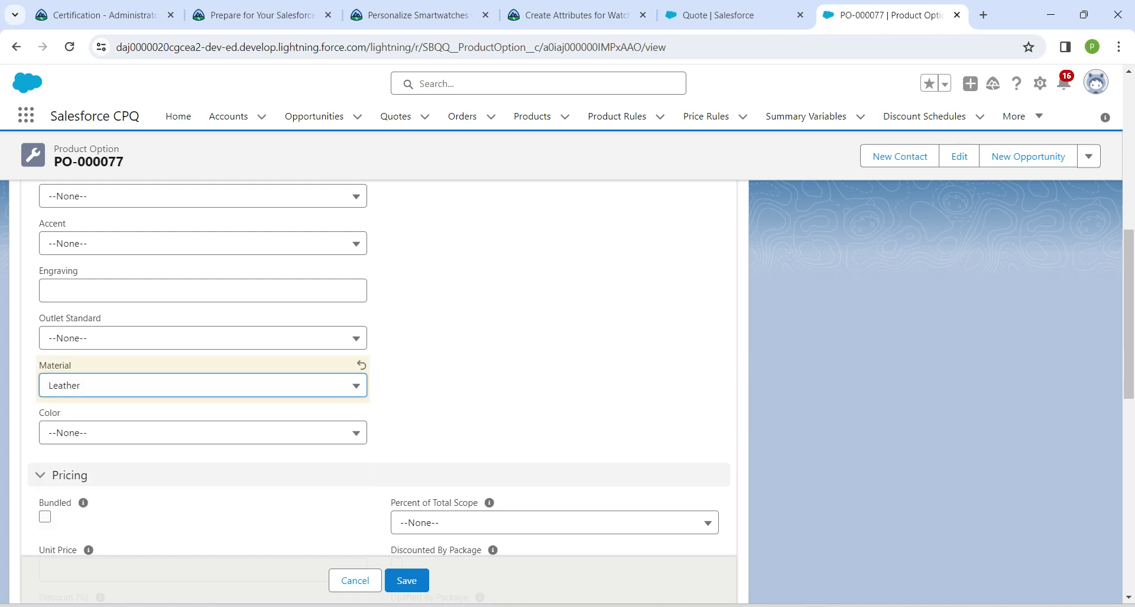
{"action": "left_click", "coordinate": [203, 432]}
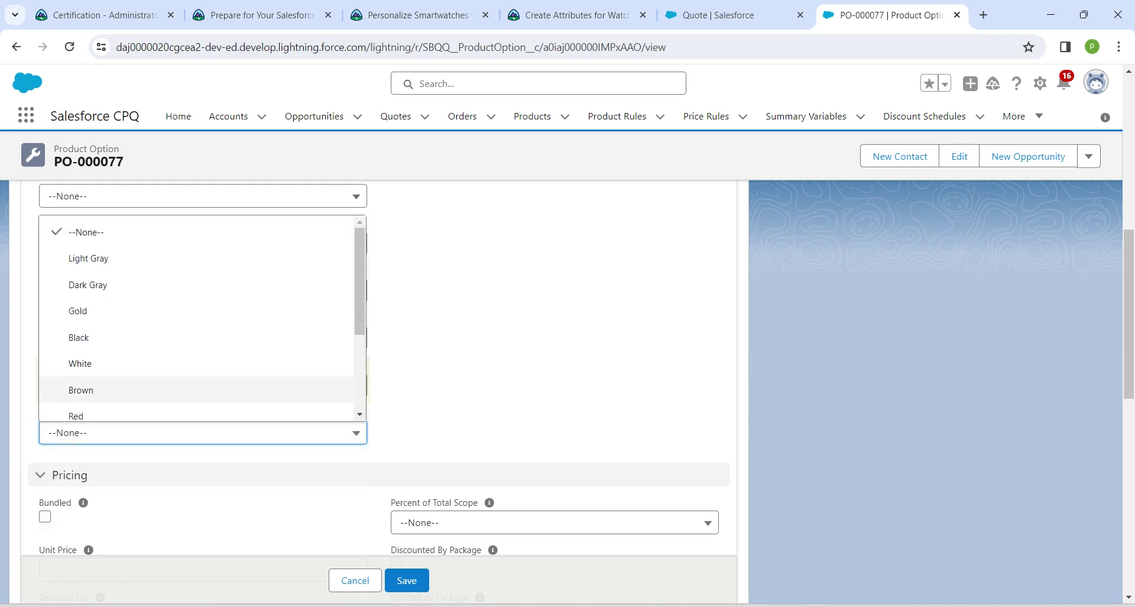
{"action": "left_click", "coordinate": [81, 389]}
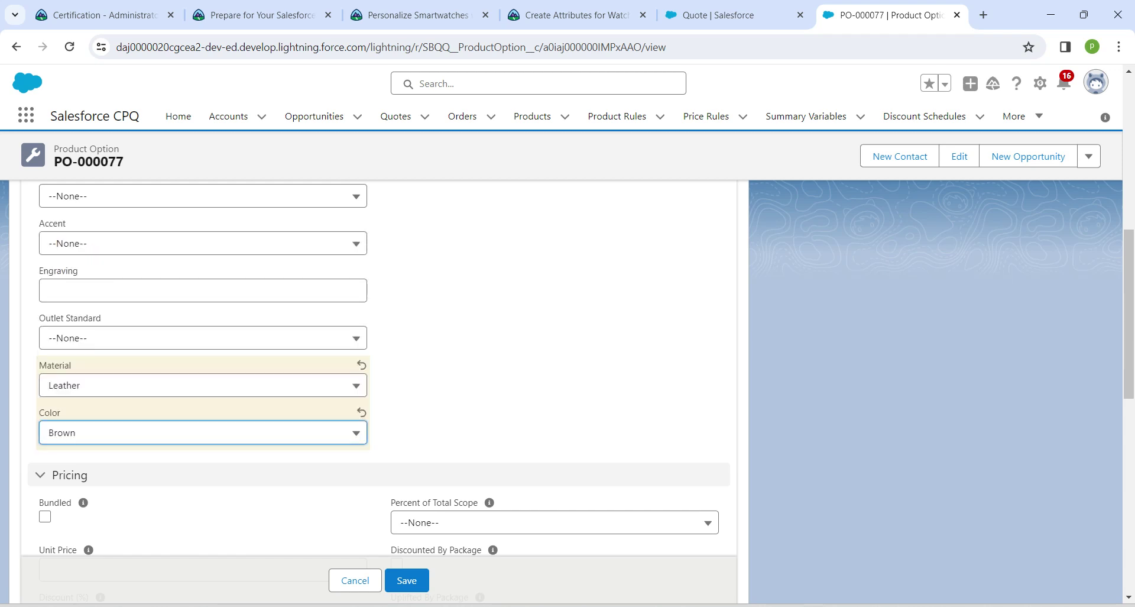
{"action": "left_click", "coordinate": [203, 243]}
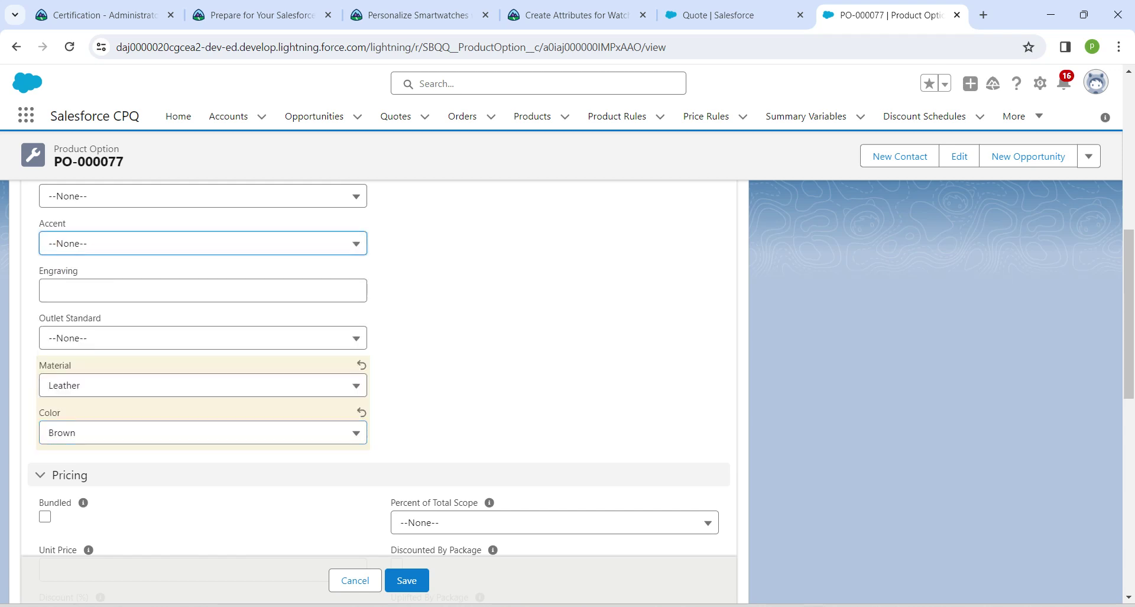
{"action": "left_click", "coordinate": [202, 352]}
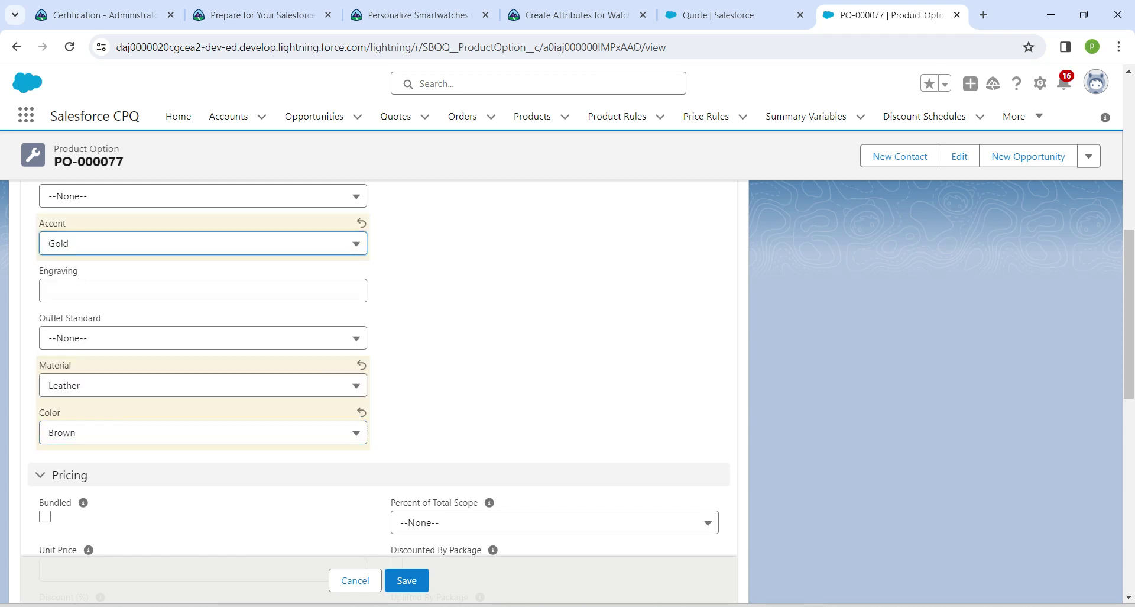
{"action": "left_click", "coordinate": [407, 580]}
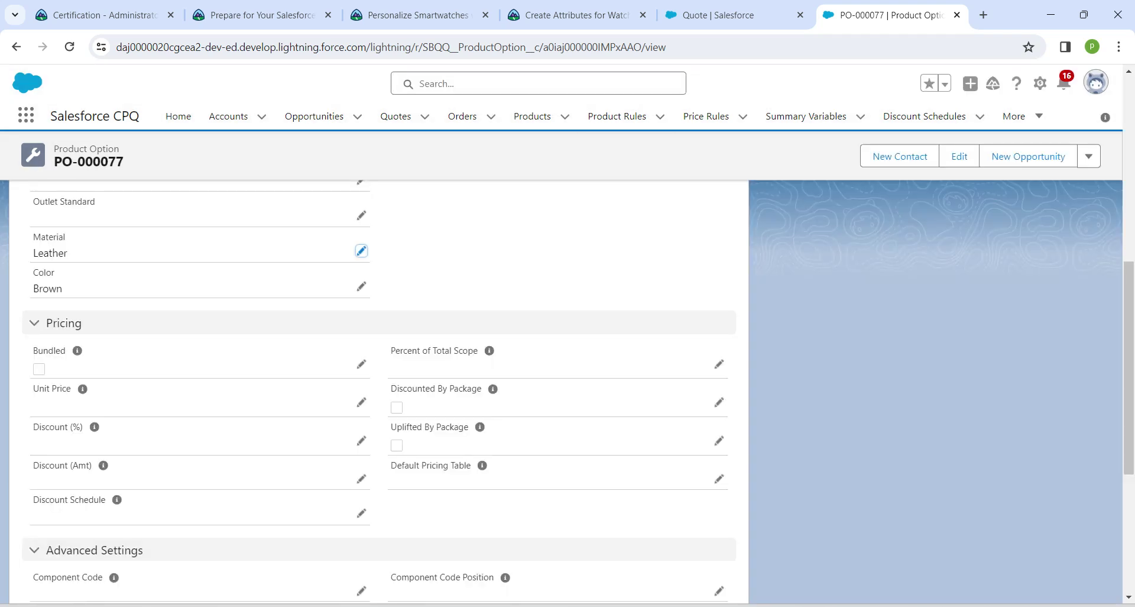
- Switch to the Trailhead page Create Attributes for Watch Band Styles and verify the step to earn its 100 points
{"action": "left_click", "coordinate": [567, 15]}
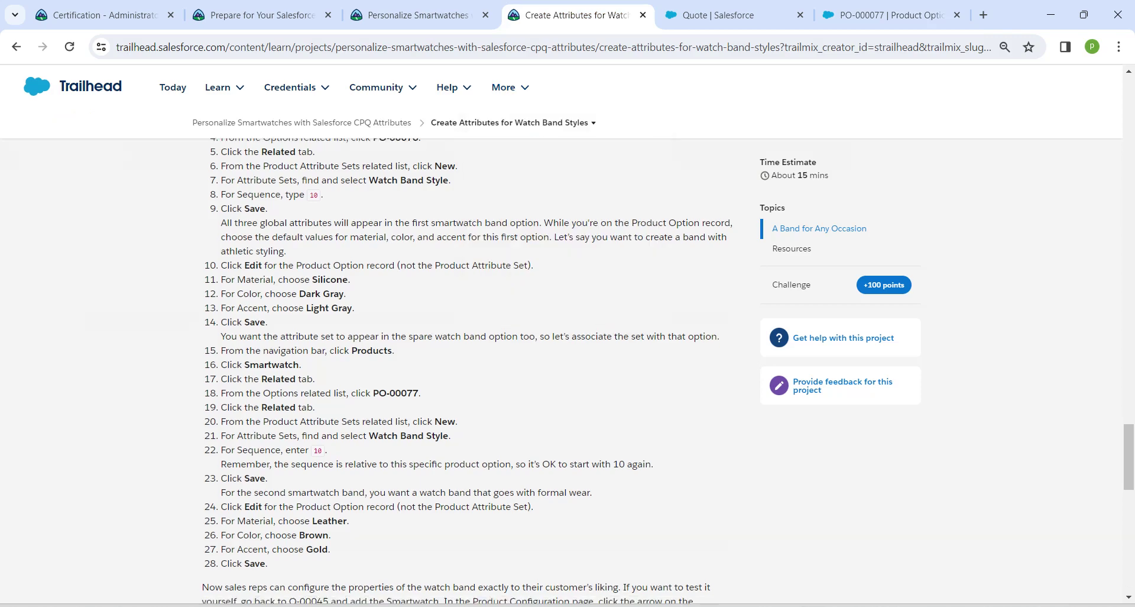
{"action": "scroll", "coordinate": [567, 370], "scroll_direction": "down", "scroll_amount": 15}
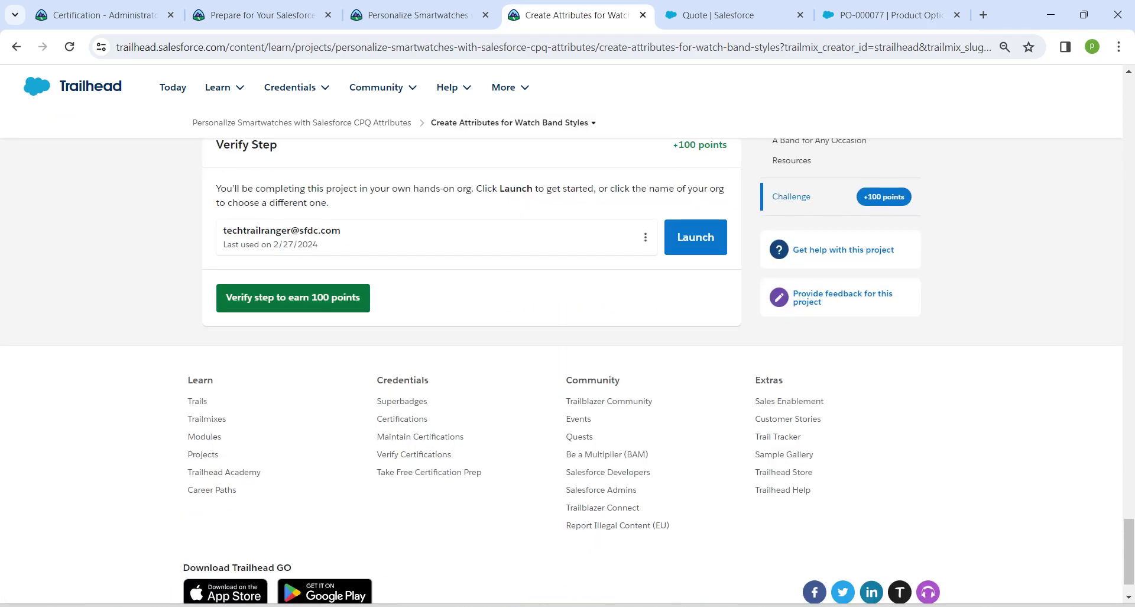
{"action": "left_click", "coordinate": [293, 298]}
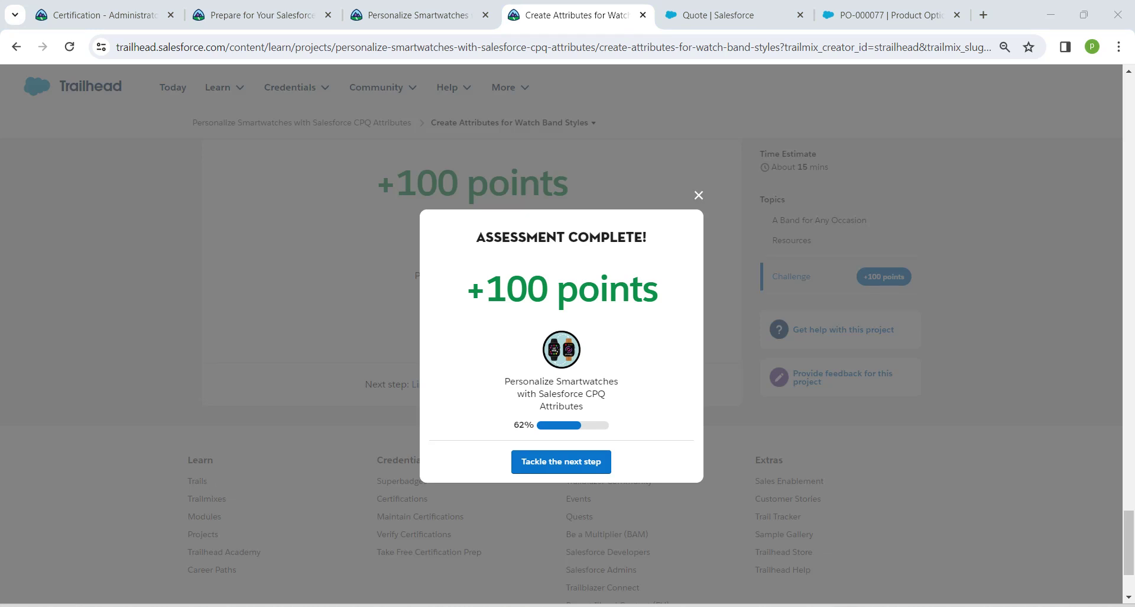
- Continue to the next project step, Limit Color Choices Based on Material, and reload the Personalize Smartwatches project overview
{"action": "left_click", "coordinate": [561, 461]}
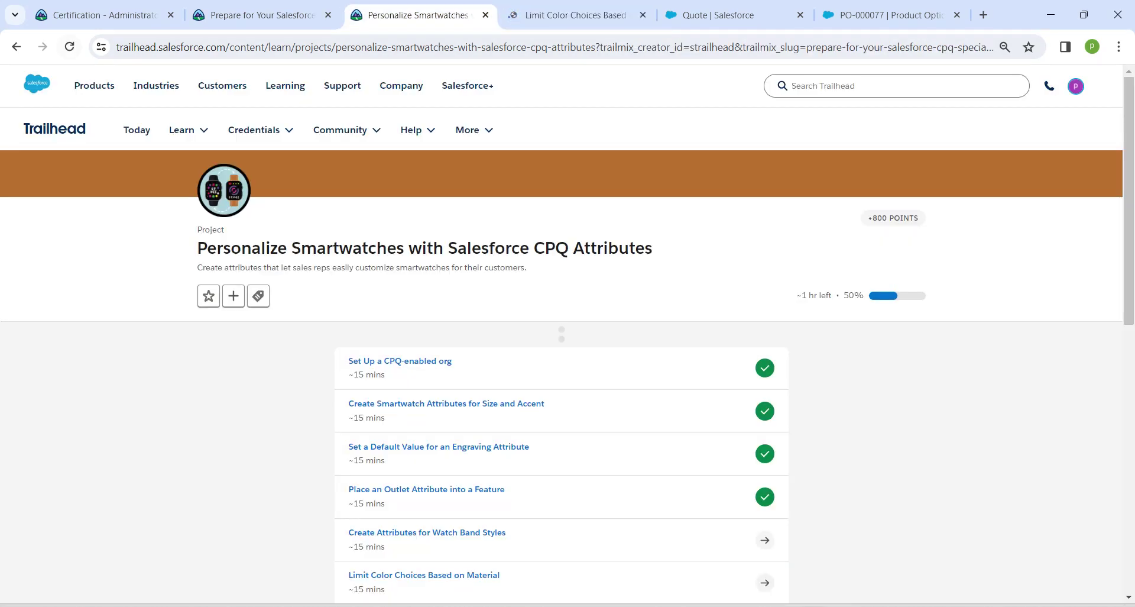
{"action": "left_click", "coordinate": [70, 47]}
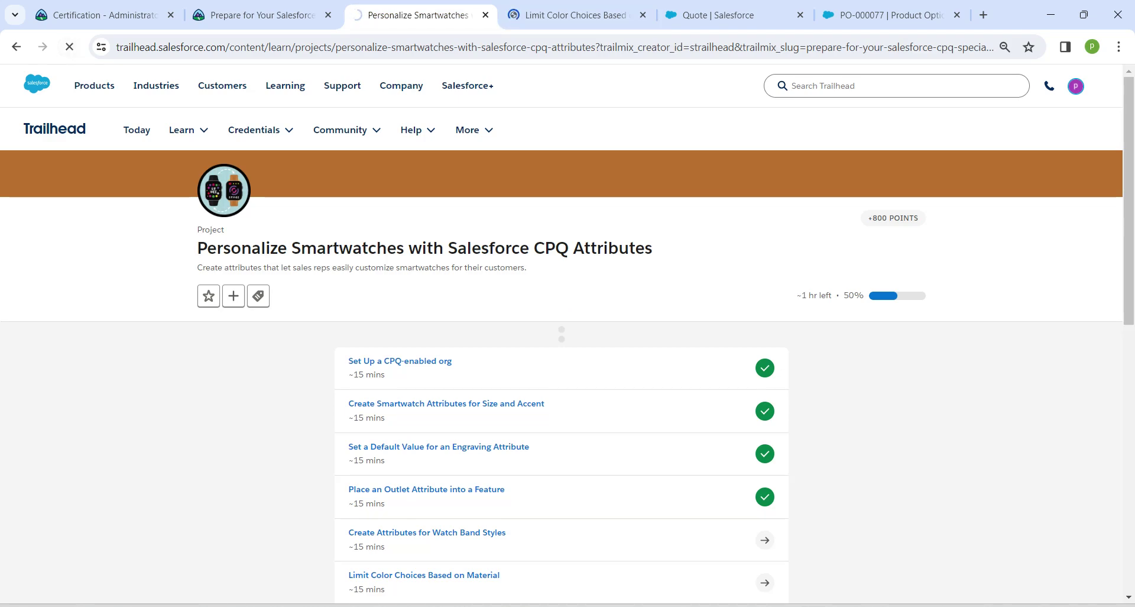